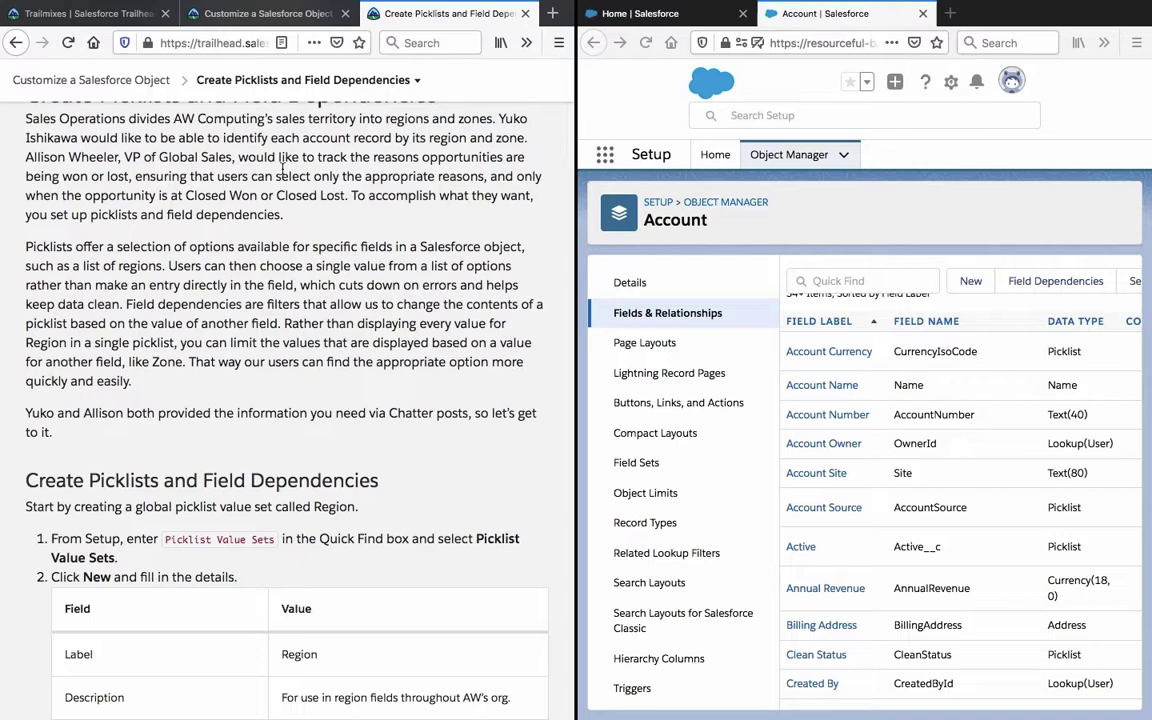
Read through the Trailhead instructions on field dependencies and the provided information
scroll(282, 168, down, 3)
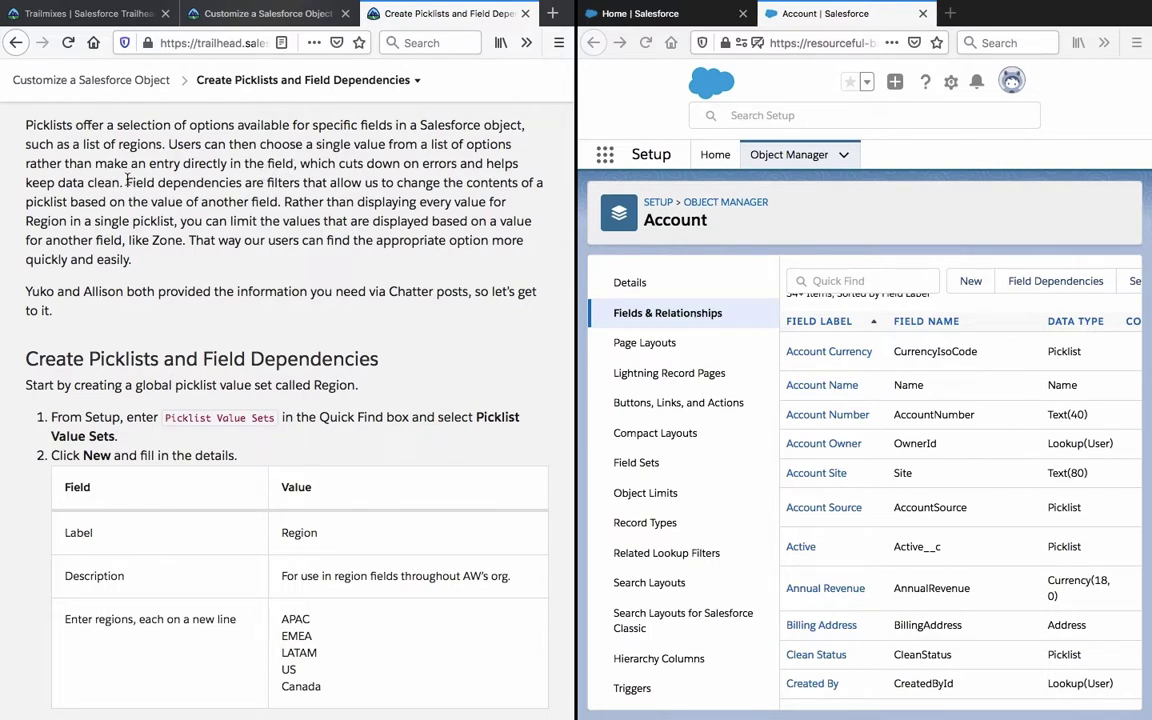
drag(126, 180, 132, 258)
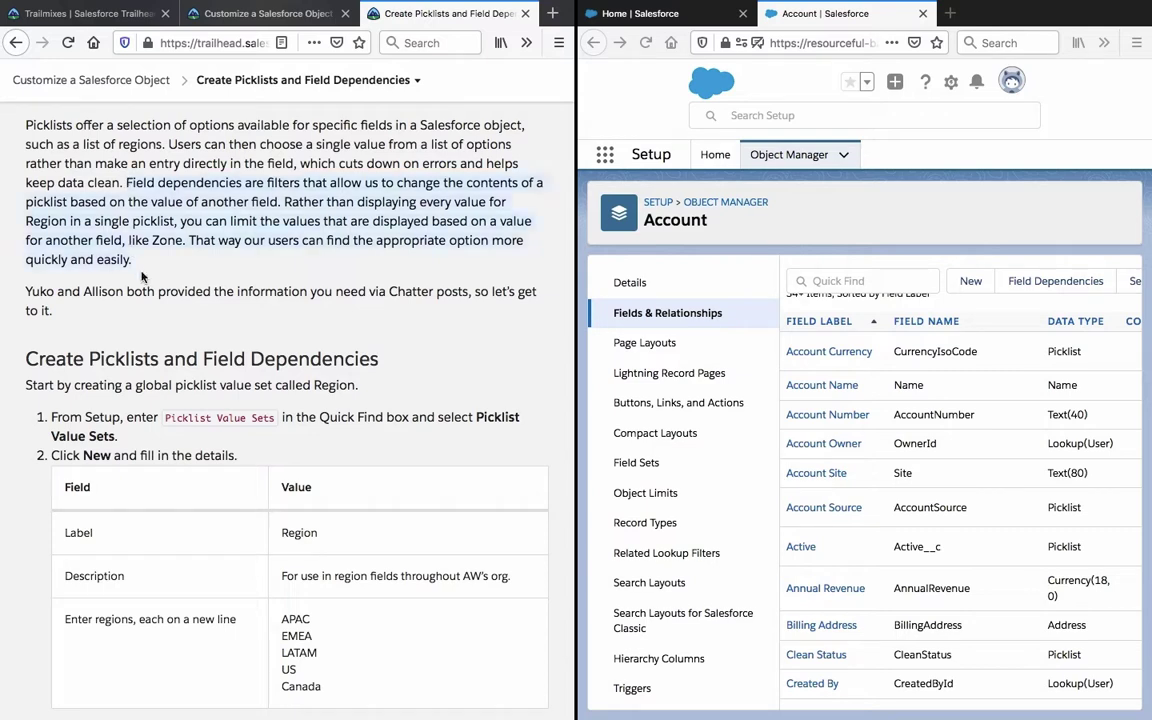
click(296, 220)
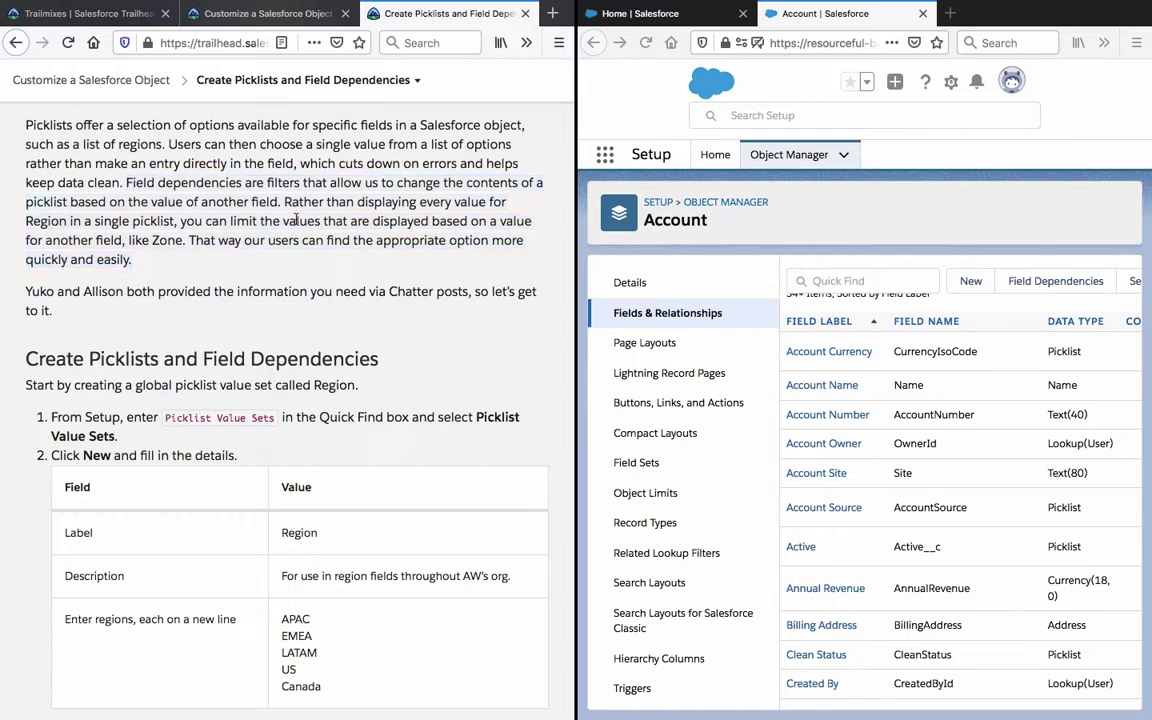
triple_click(211, 291)
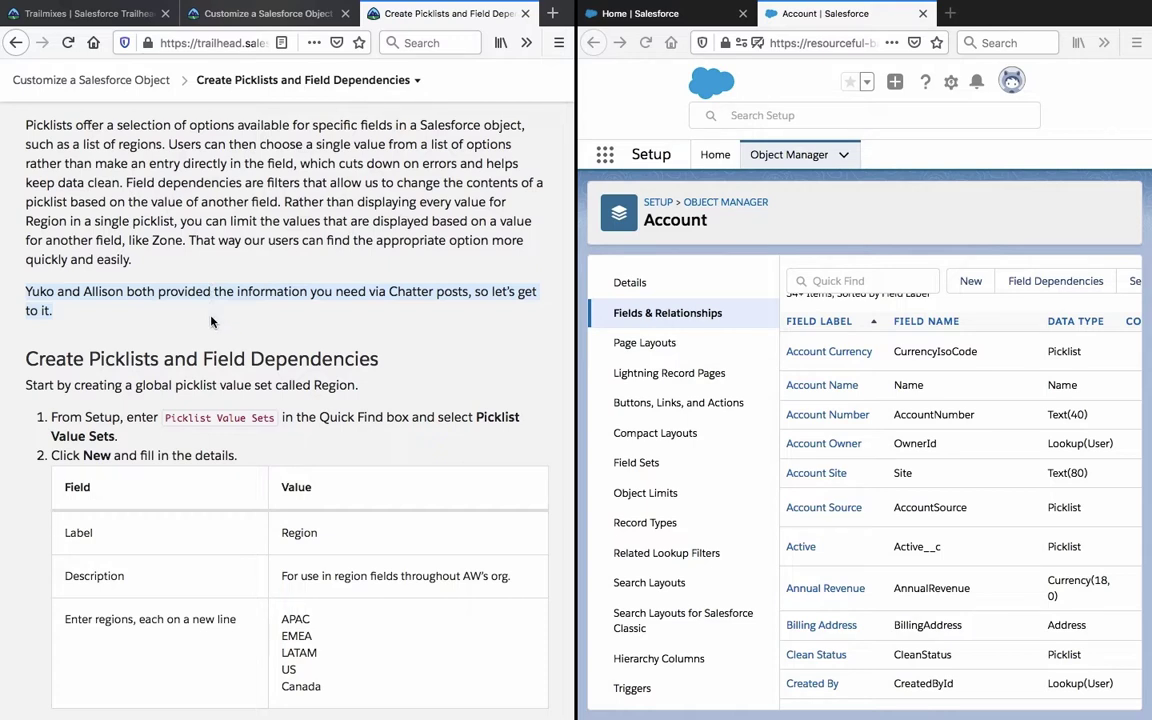
click(211, 321)
scroll(346, 318, down, 4)
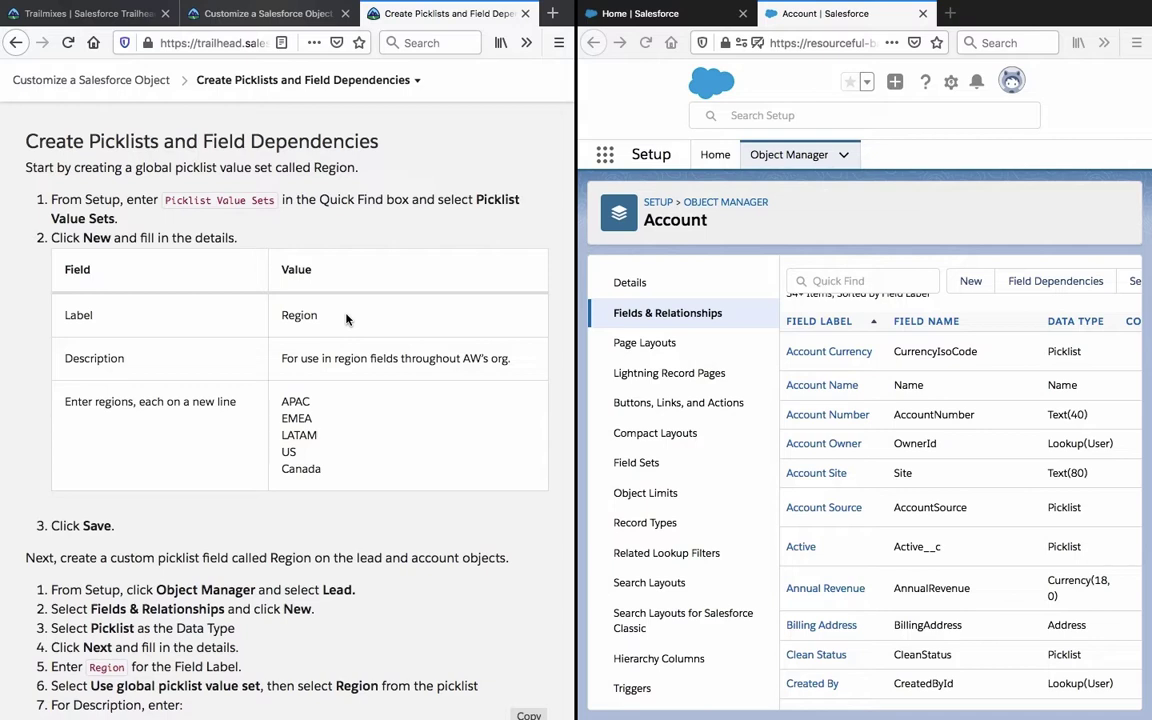
Go to Picklist Value Sets in Setup and start a new global value set
click(766, 216)
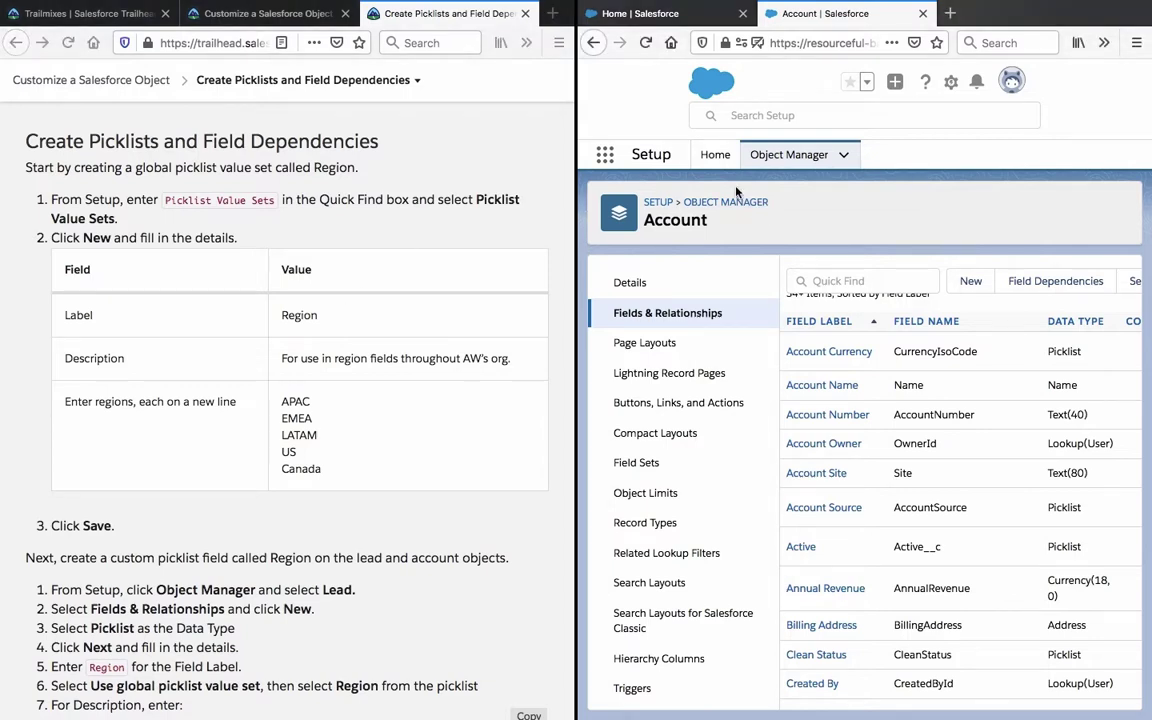
click(661, 201)
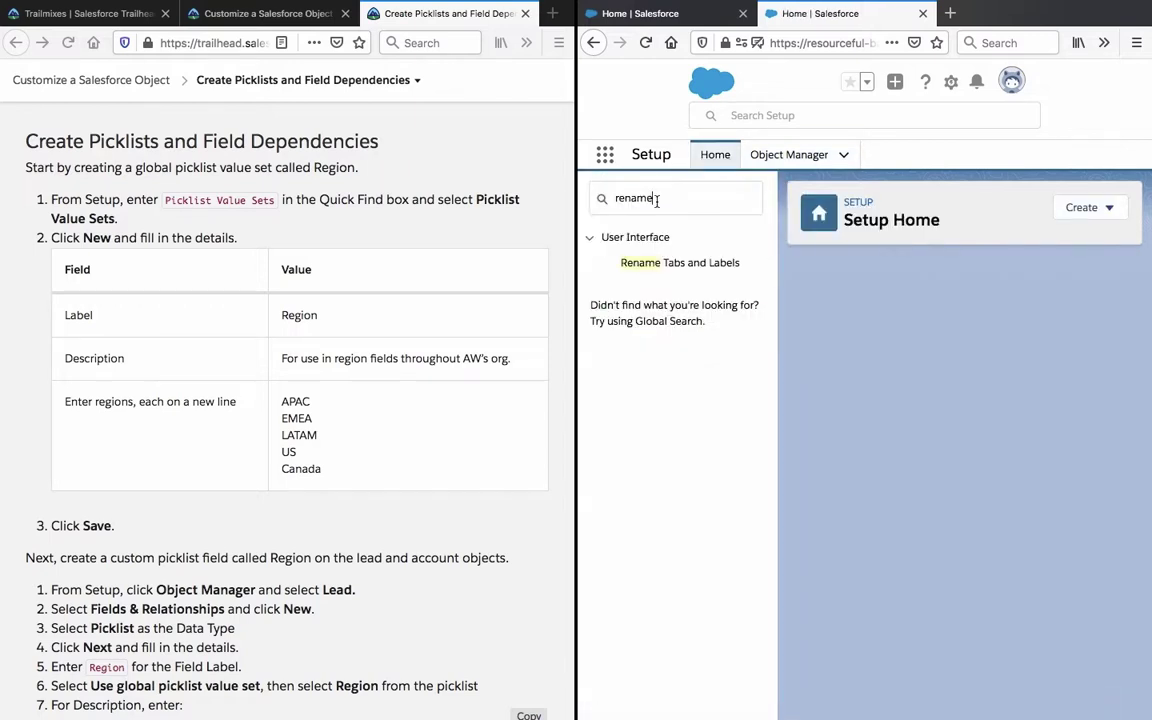
text(picklist)
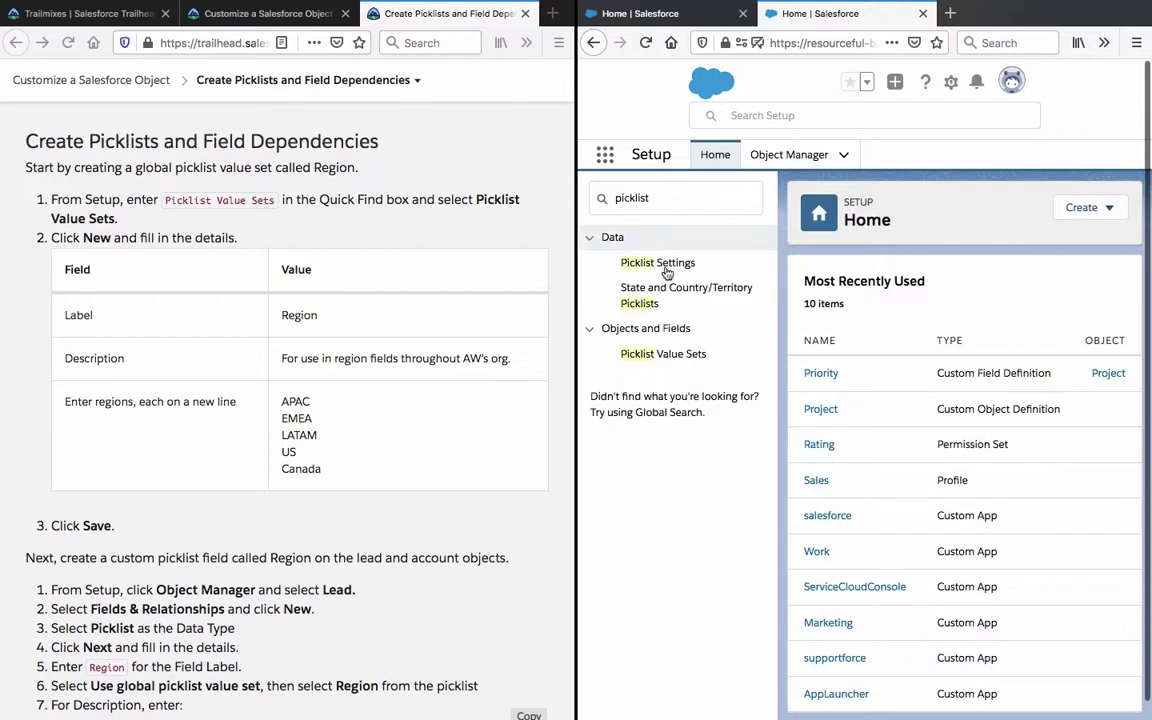
click(667, 354)
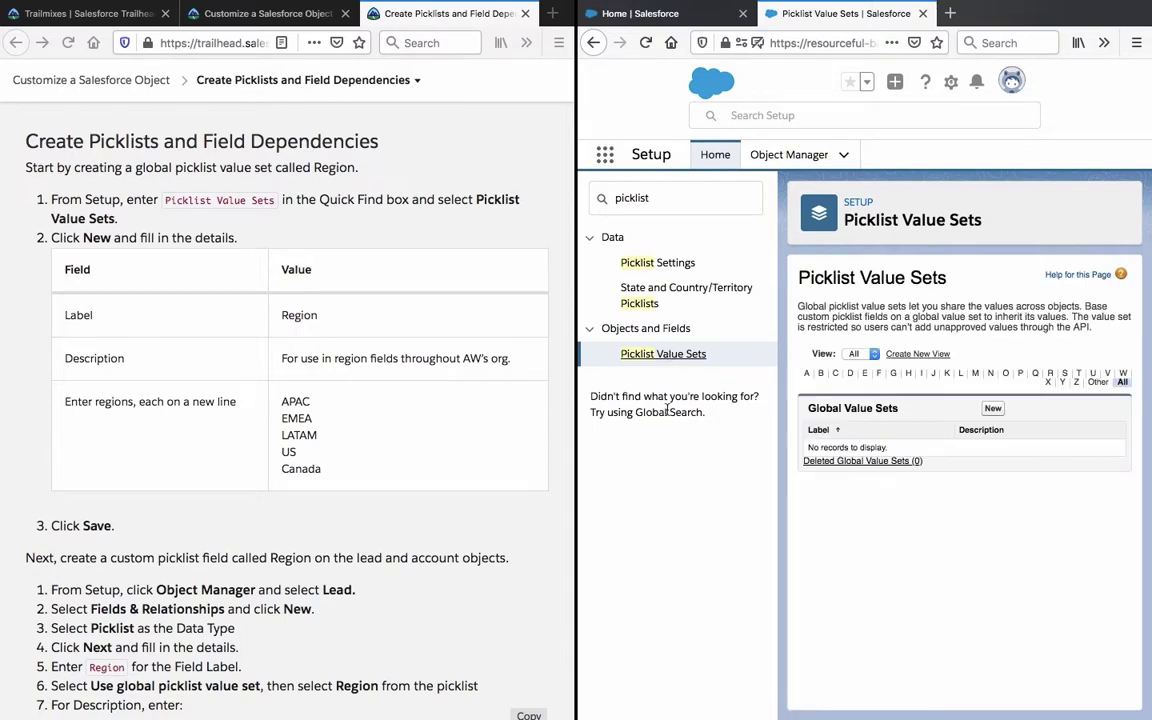
click(990, 408)
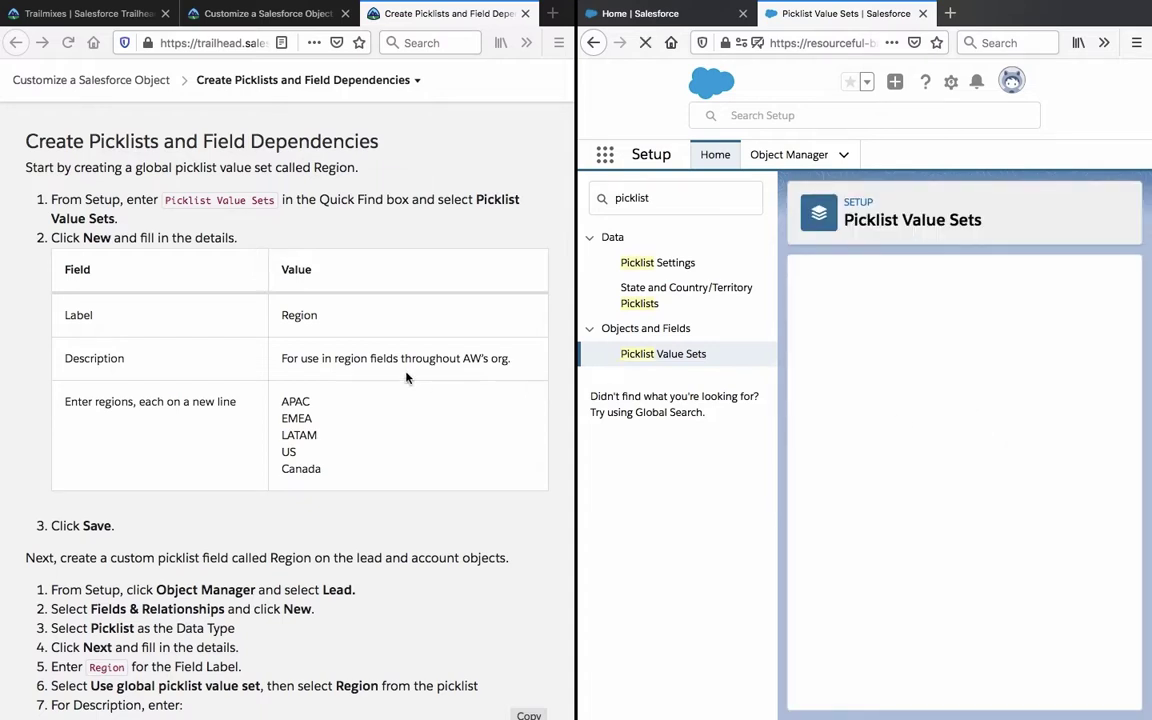
Label the new value set Region, copied from the Trailhead instructions
double_click(299, 315)
right_click(300, 316)
click(322, 327)
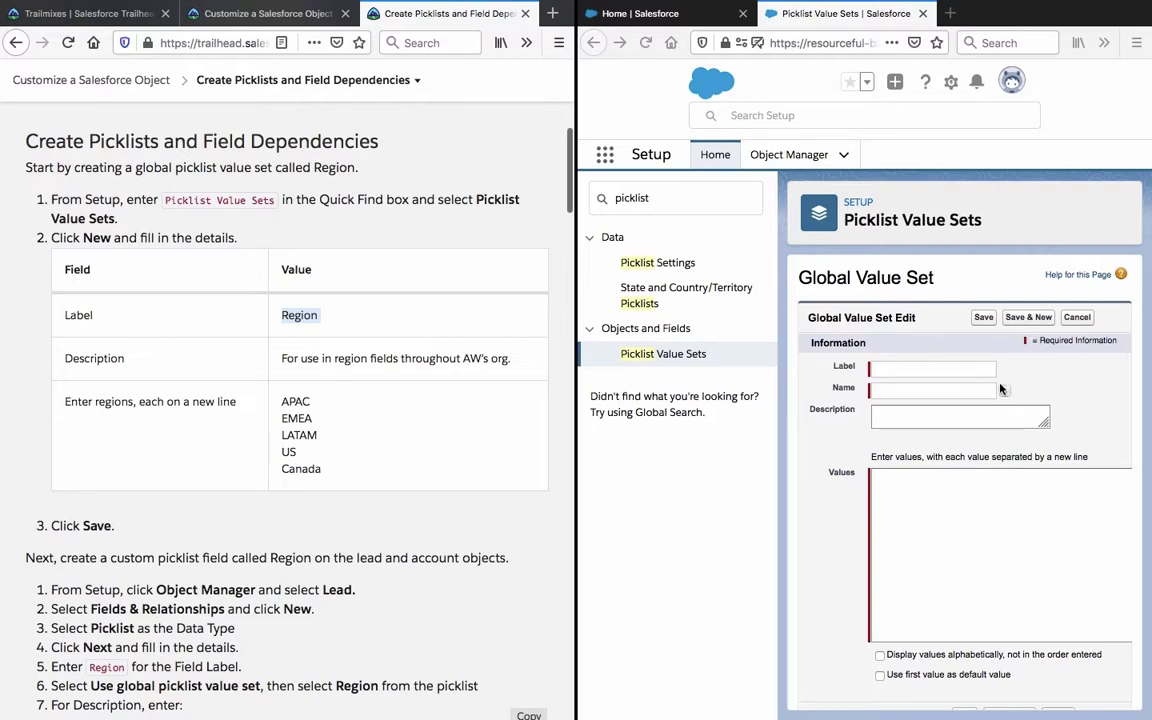
click(965, 367)
key(ctrl+v)
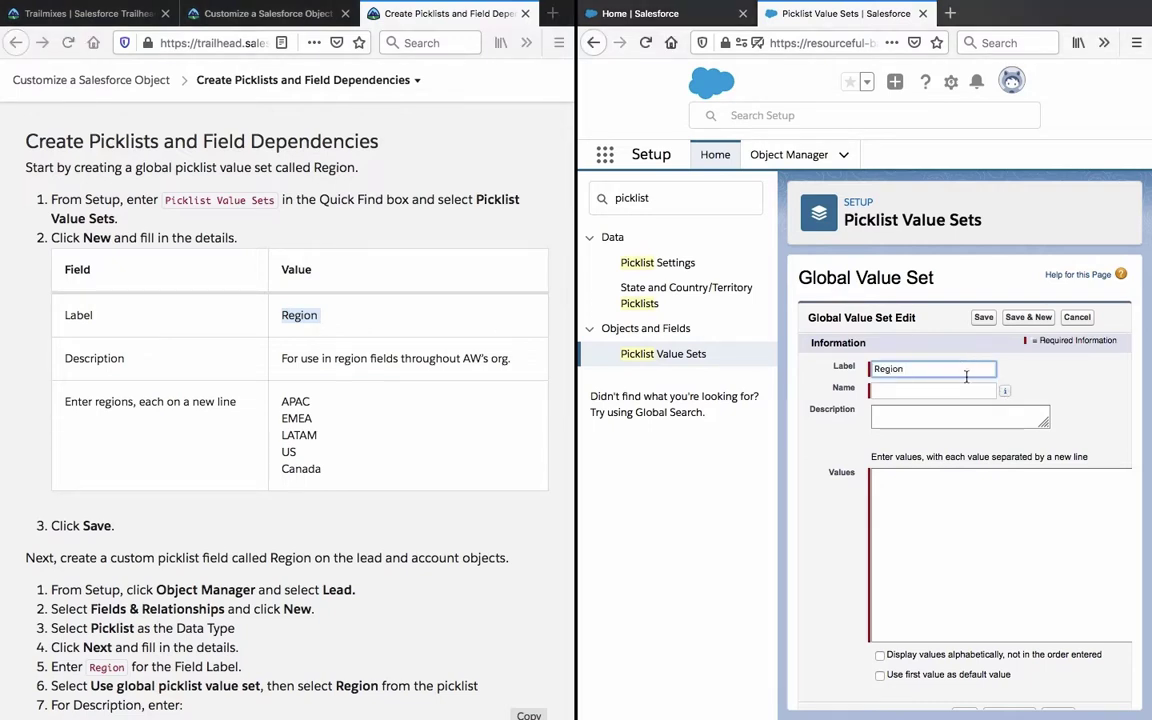
click(957, 491)
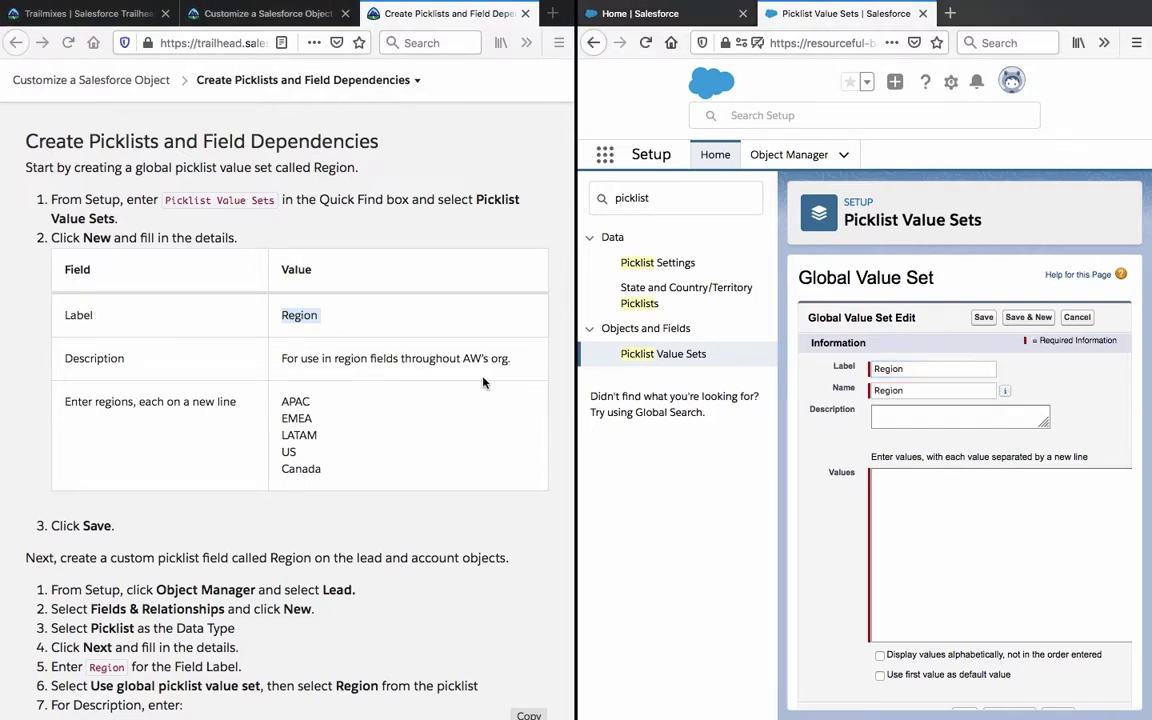
Fill in the value set's Description with the text from Trailhead
triple_click(390, 358)
right_click(395, 360)
click(426, 367)
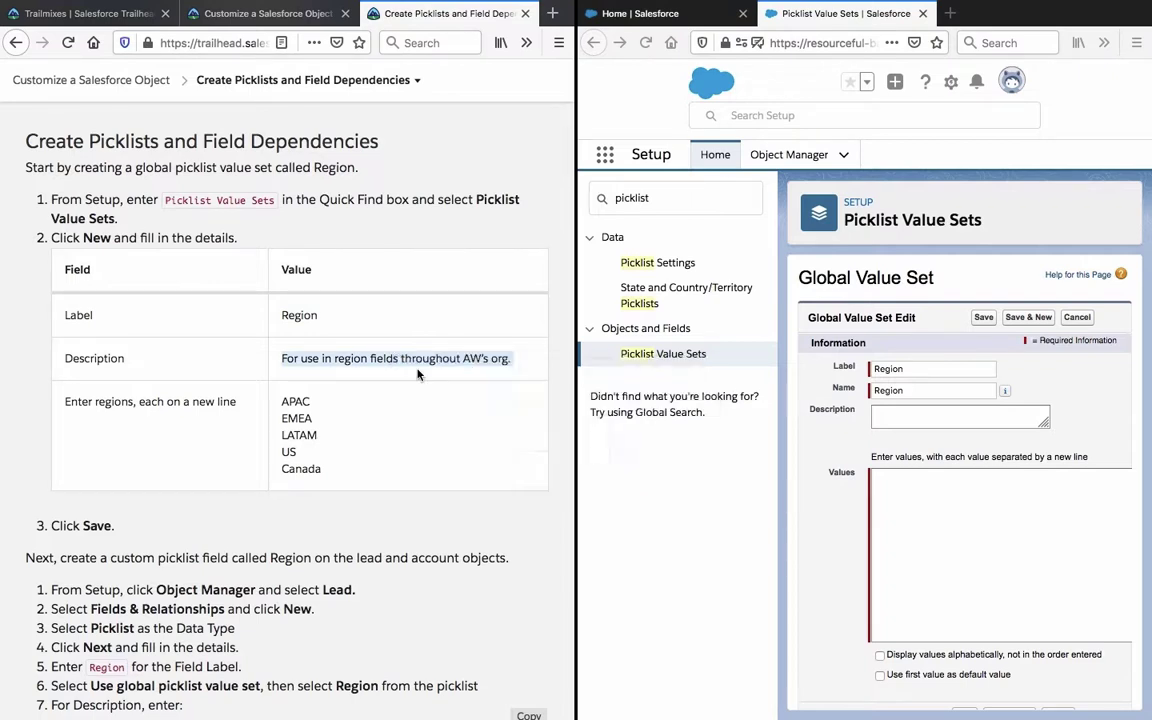
click(895, 527)
click(908, 418)
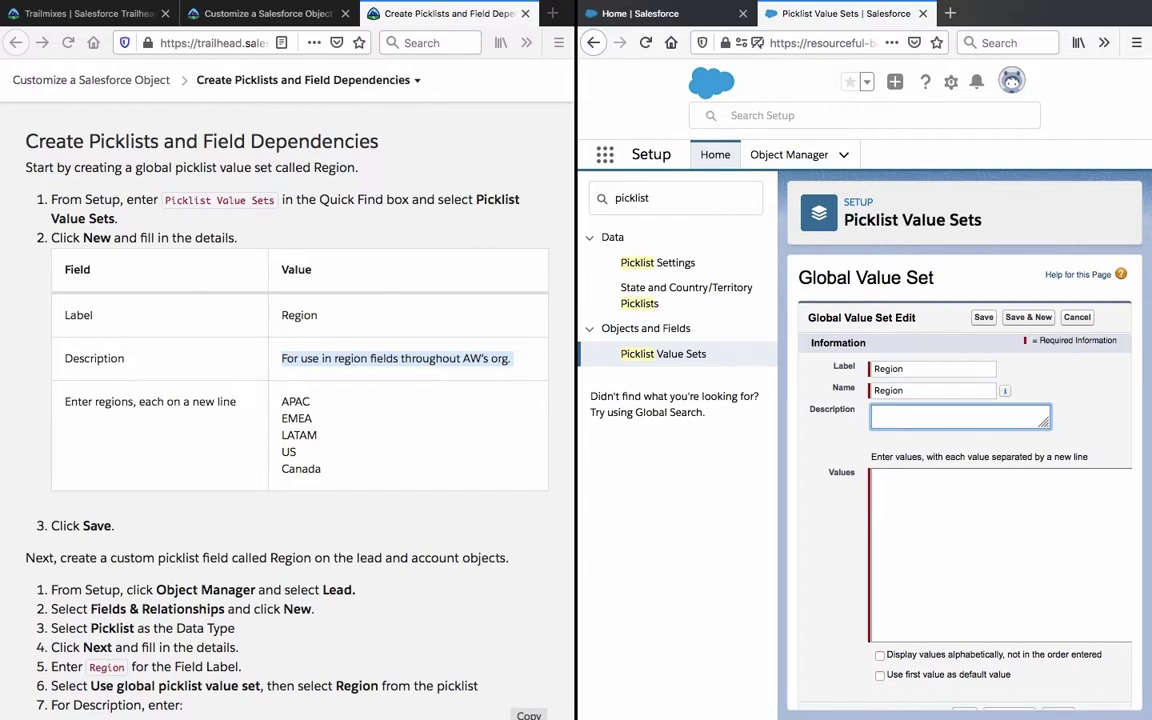
key(ctrl+v)
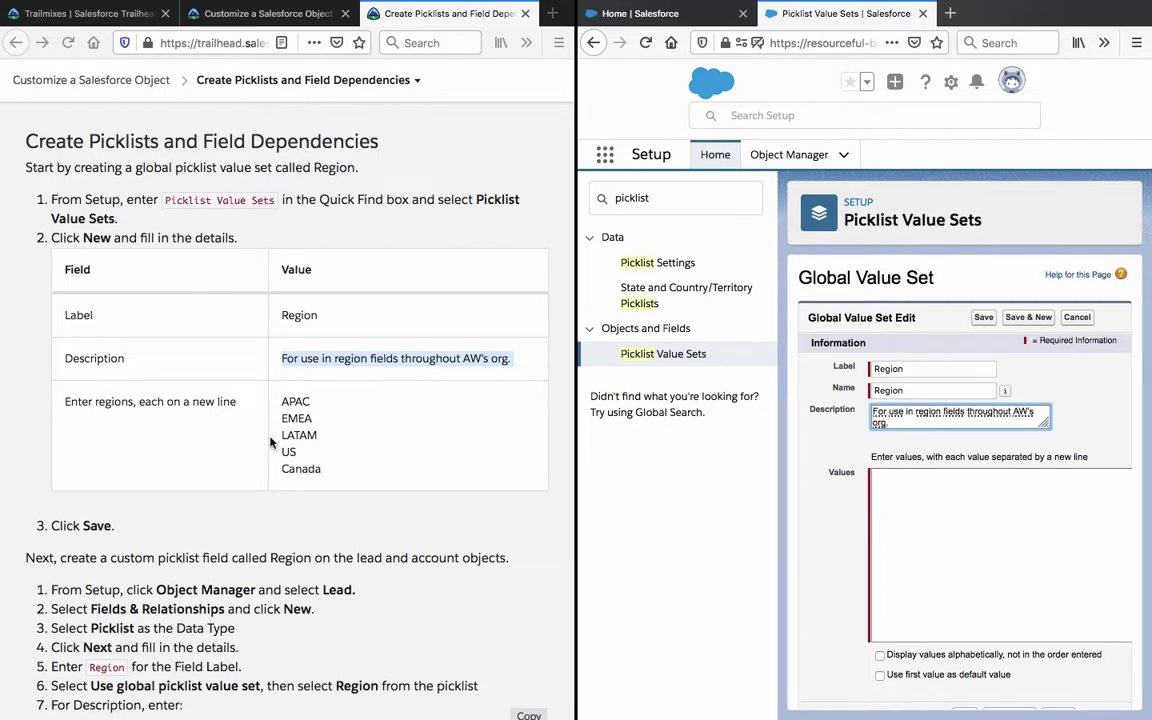
Enter values APAC, EMEA, LATAM, US and Canada and save the Region value set
click(335, 470)
drag(335, 470, 279, 398)
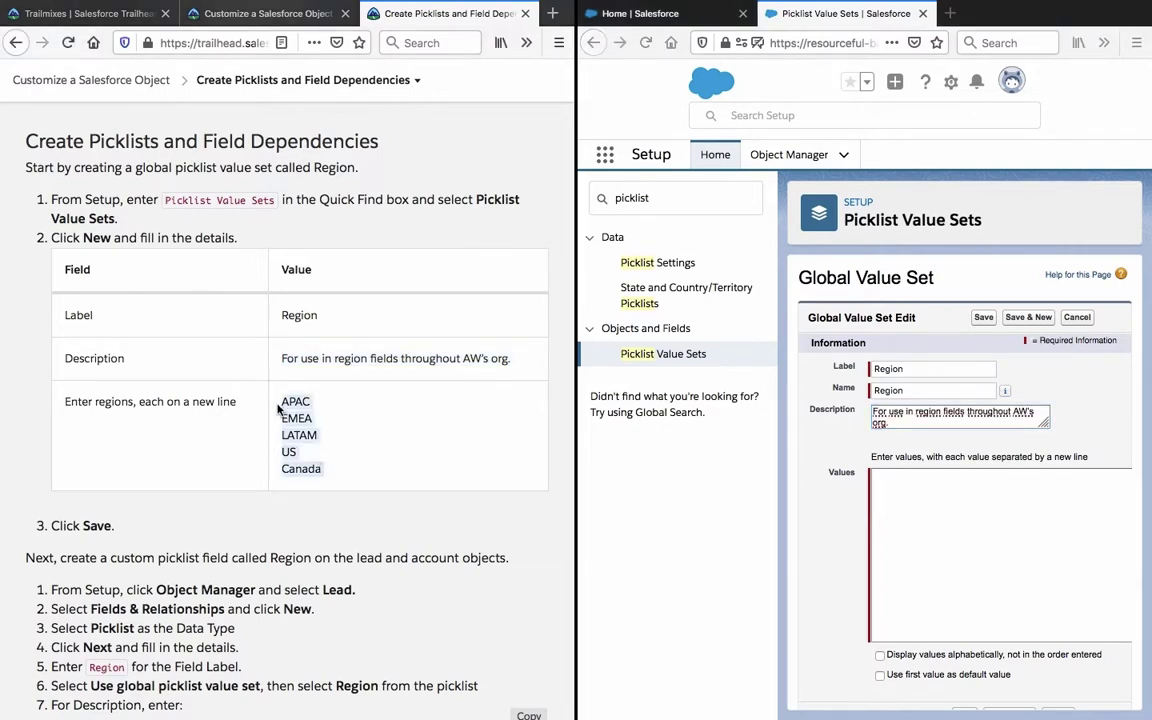
click(1067, 550)
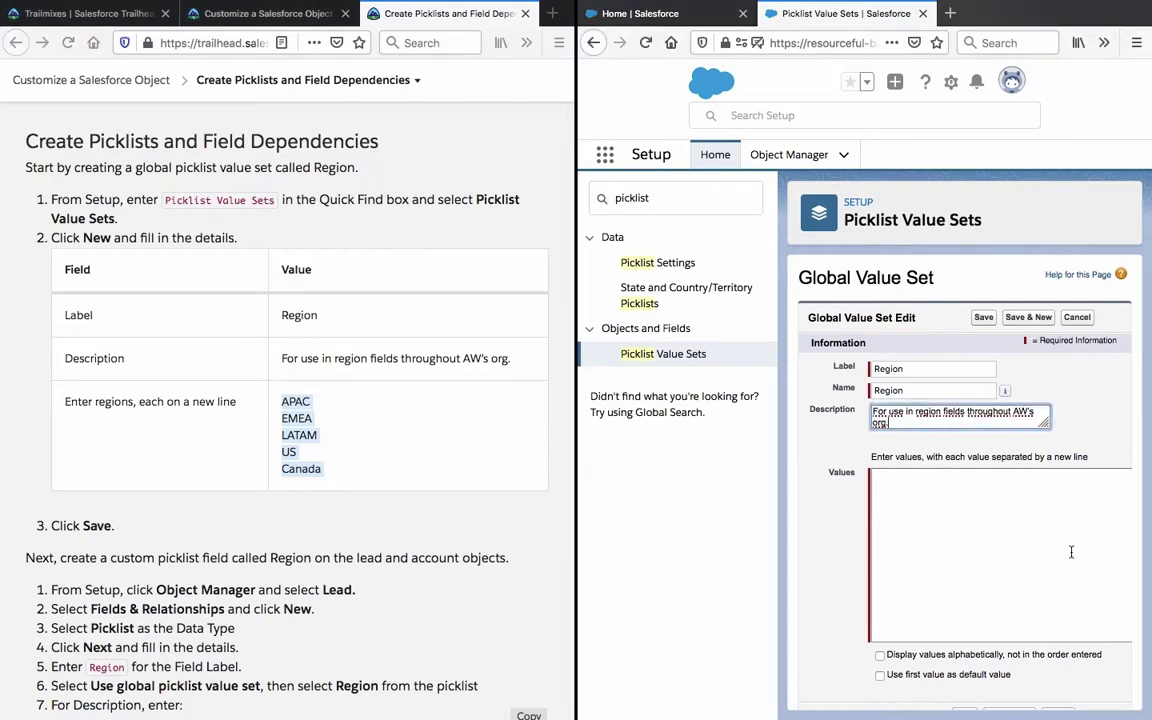
key(ctrl+v)
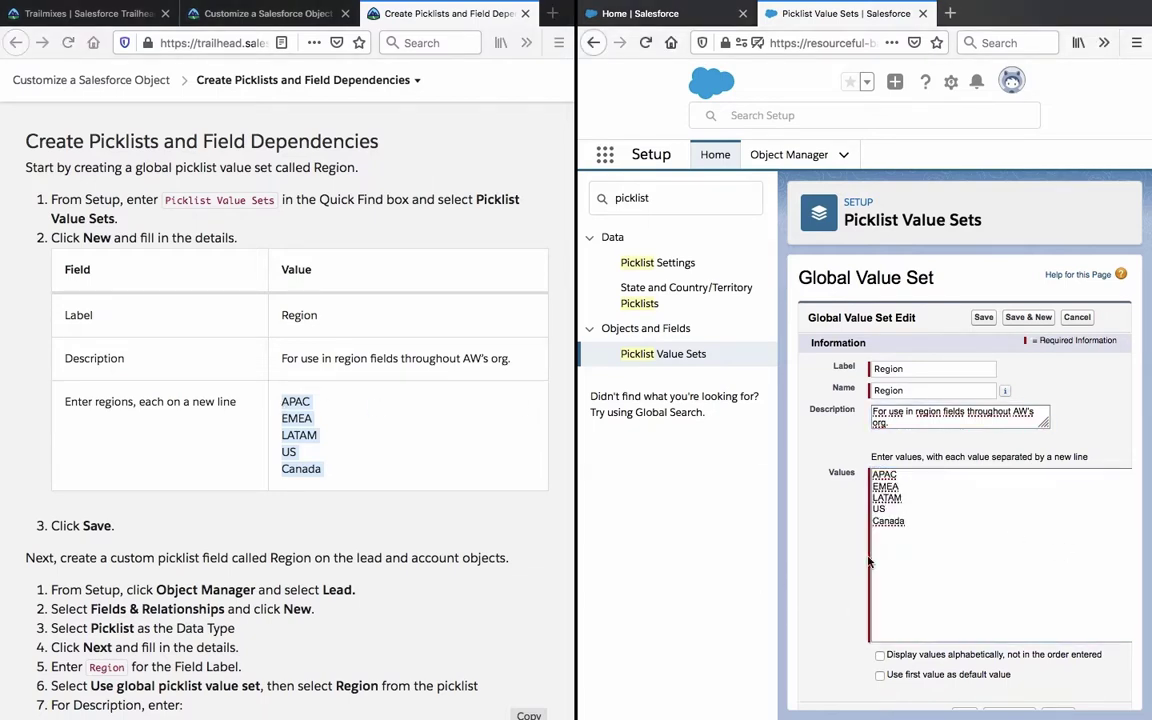
click(986, 317)
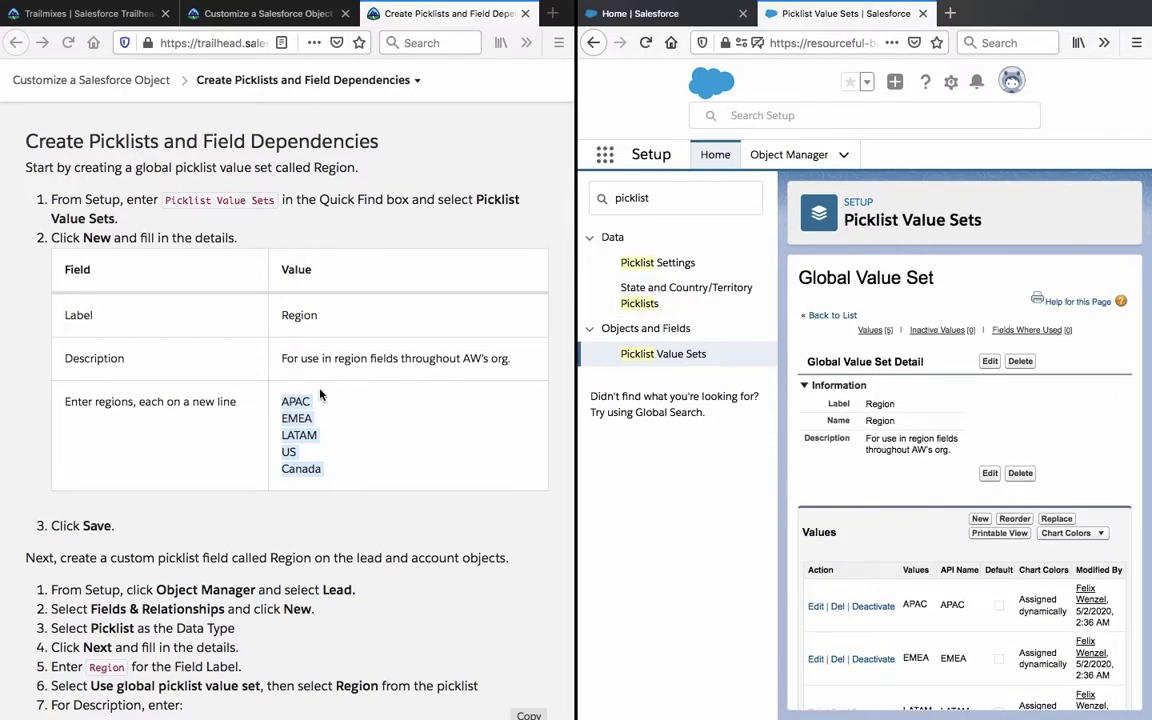
Open the Lead object's Fields & Relationships in Object Manager
click(261, 393)
scroll(261, 393, down, 5)
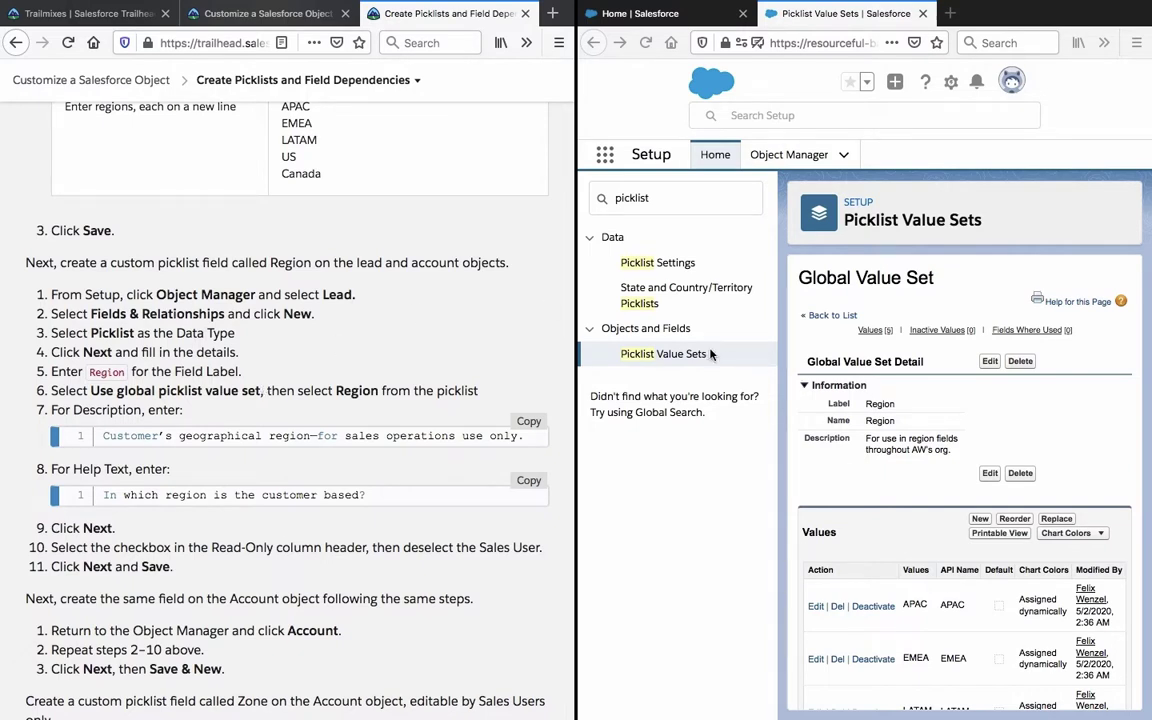
click(772, 157)
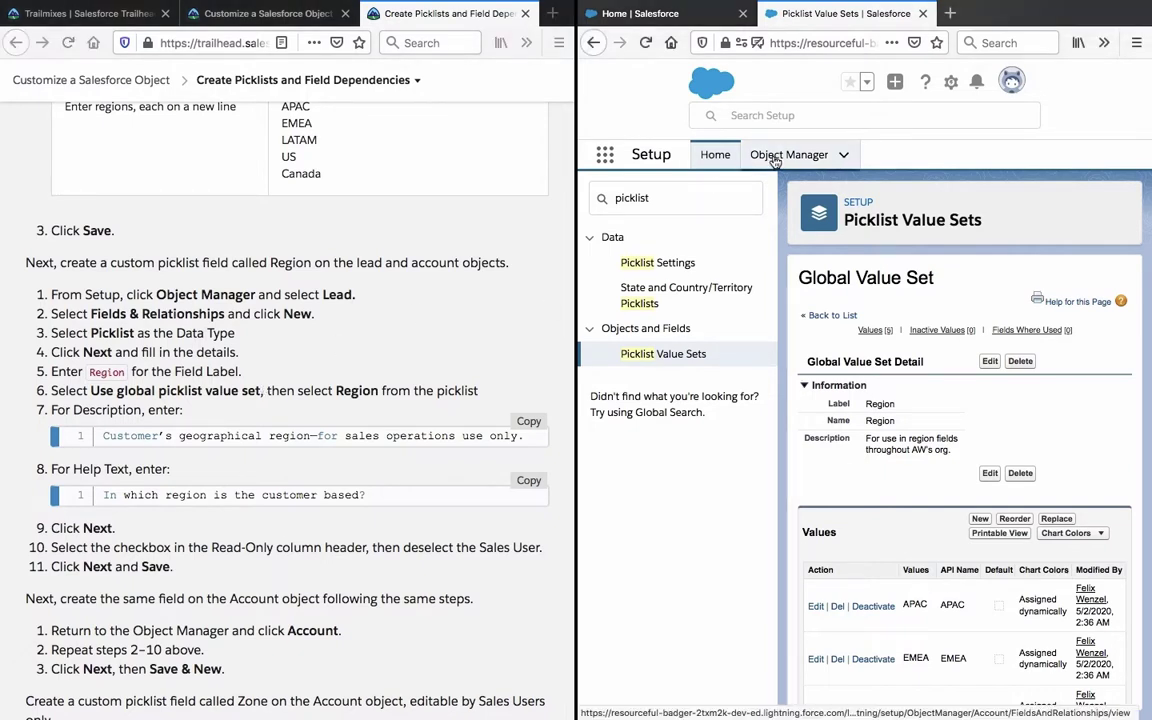
click(773, 157)
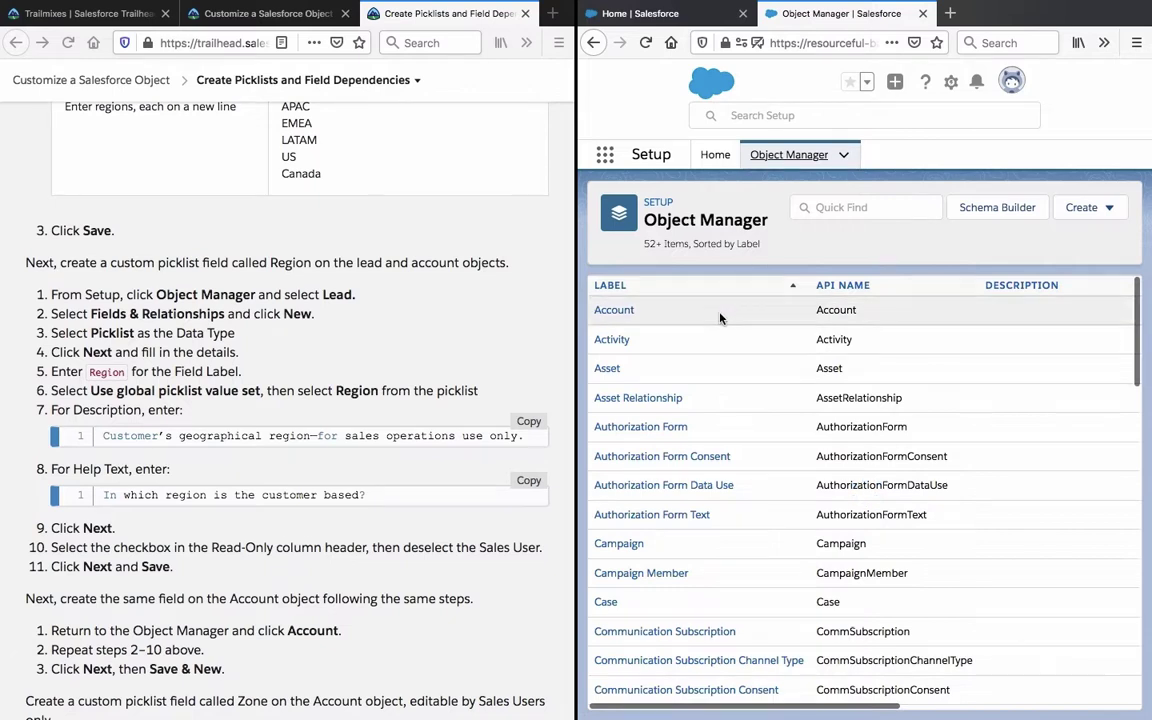
scroll(887, 437, down, 10)
scroll(887, 509, up, 3)
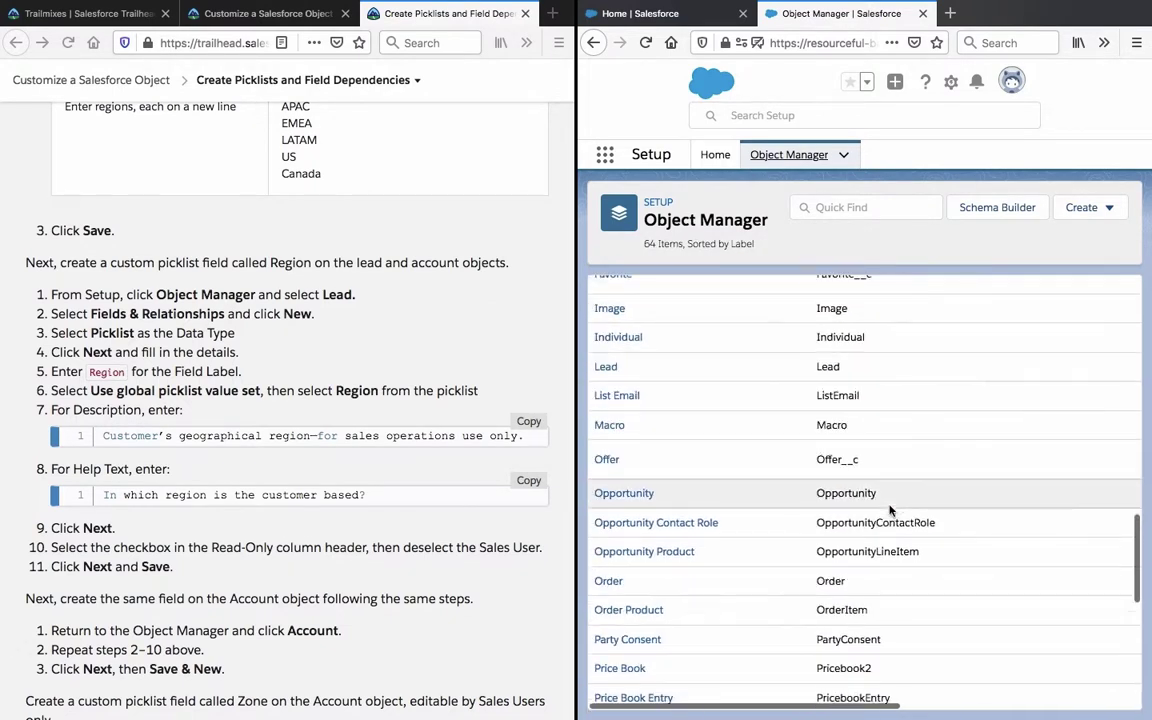
scroll(700, 420, down, 1)
scroll(602, 380, up, 1)
click(604, 362)
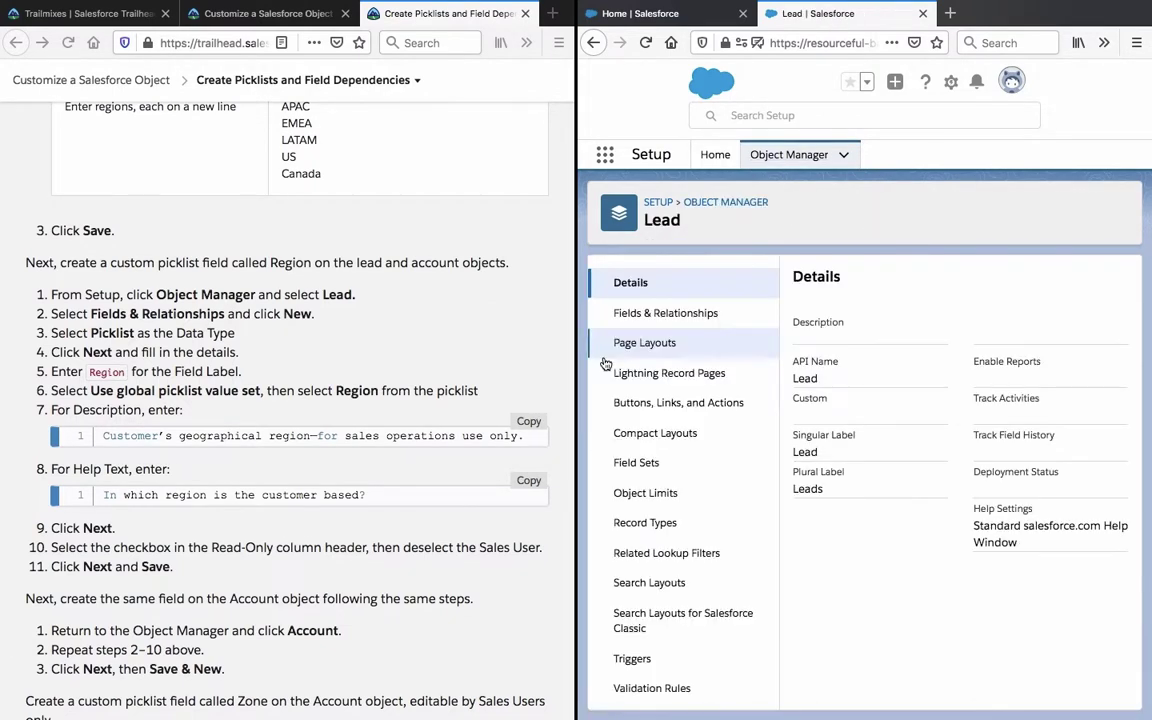
click(617, 312)
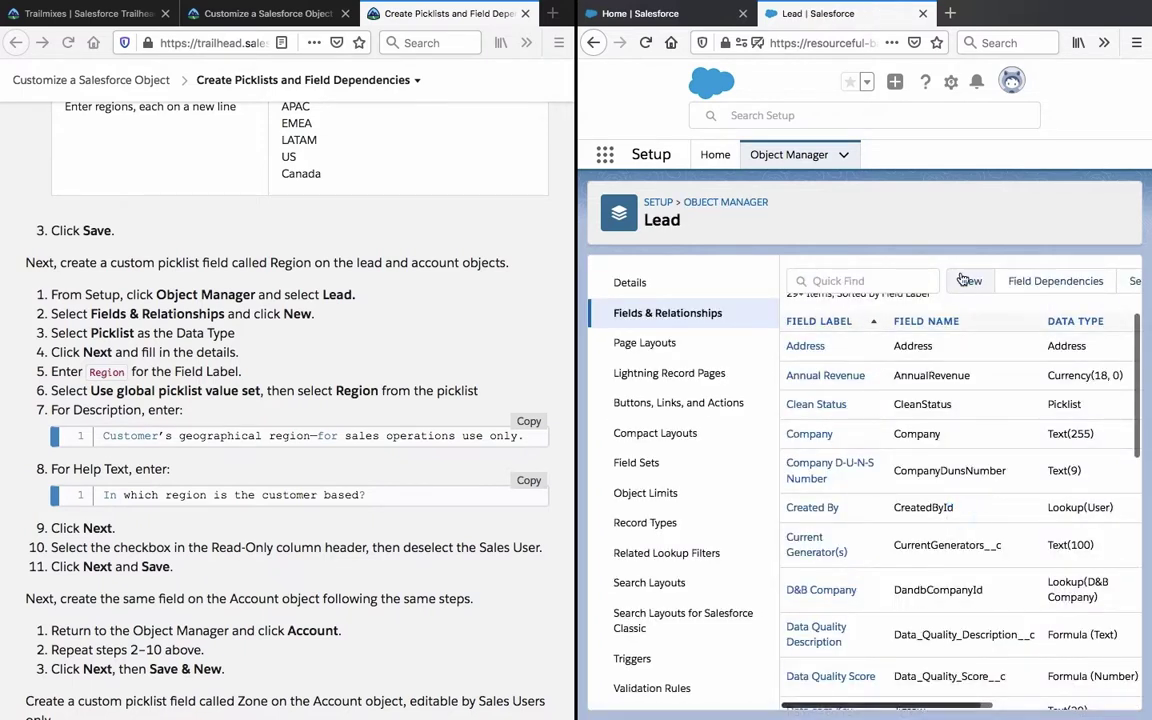
Start a new Lead custom field with the Picklist data type
click(968, 280)
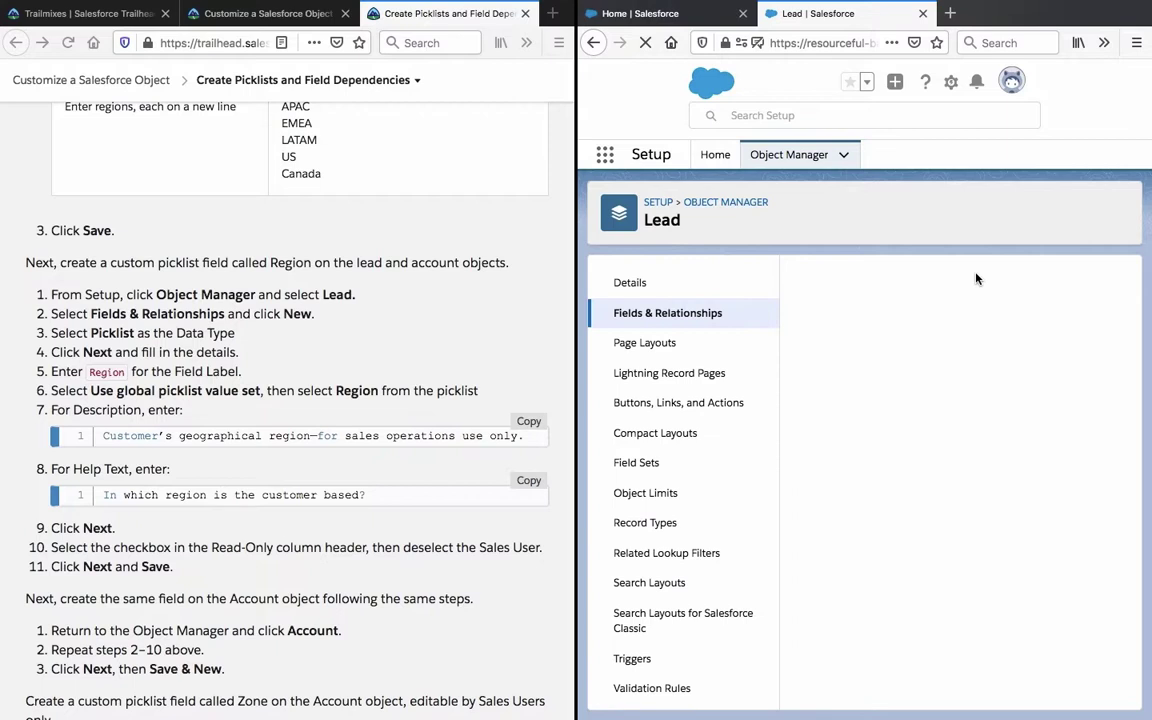
scroll(866, 458, down, 10)
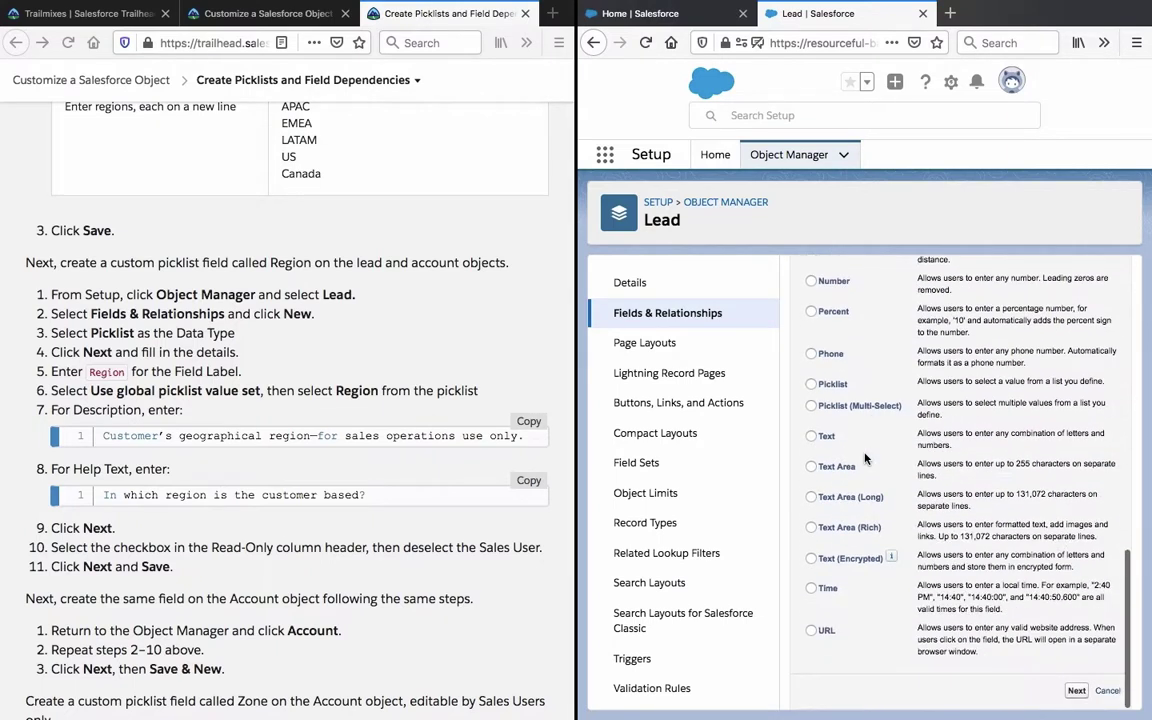
click(811, 384)
Label the Lead field Region and base it on the Region global value set
scroll(950, 375, up, 10)
scroll(962, 368, up, 2)
click(1080, 358)
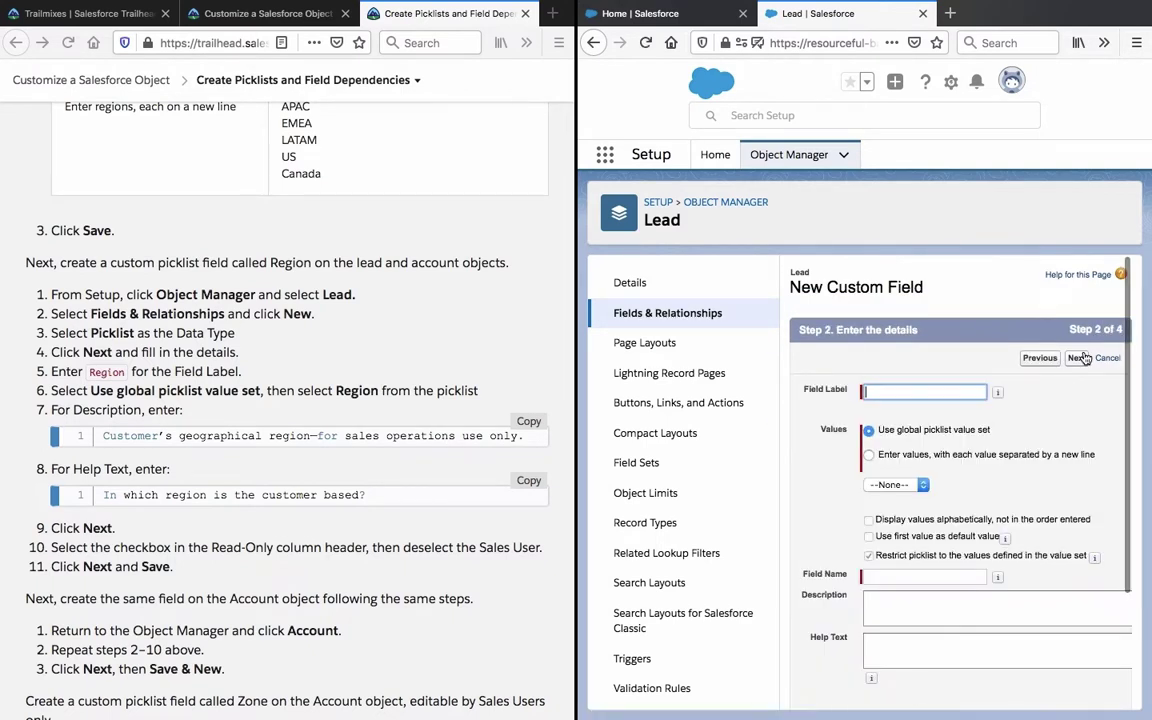
text(Region)
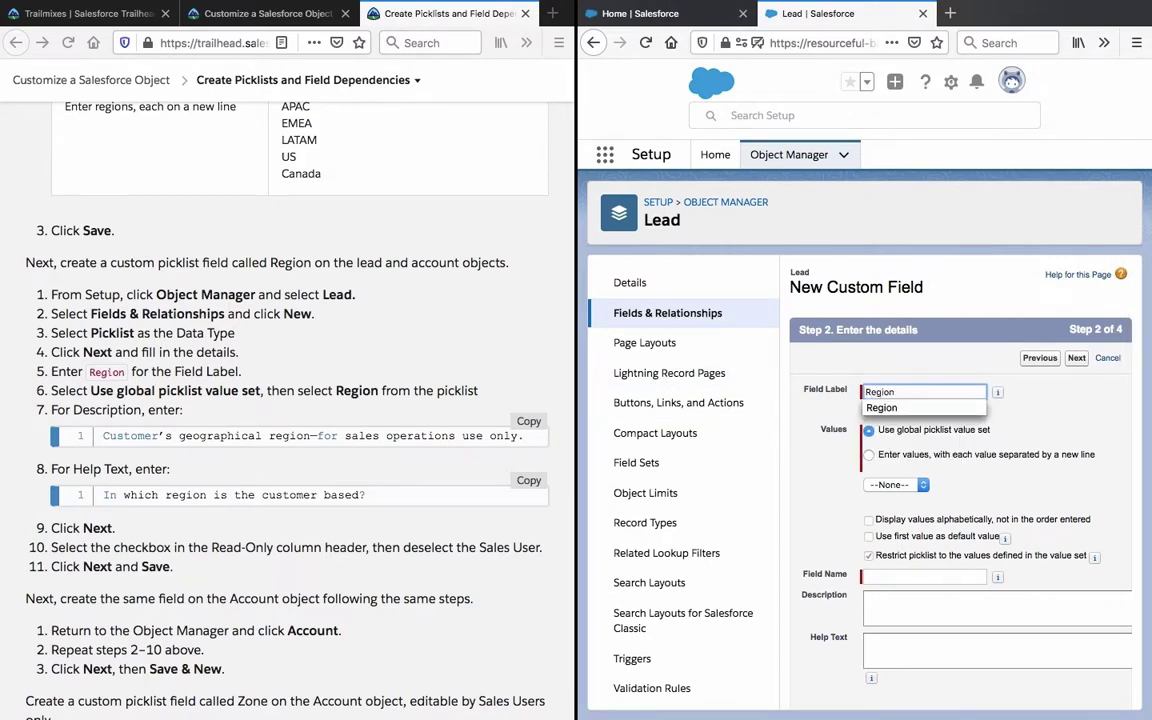
click(809, 495)
click(869, 485)
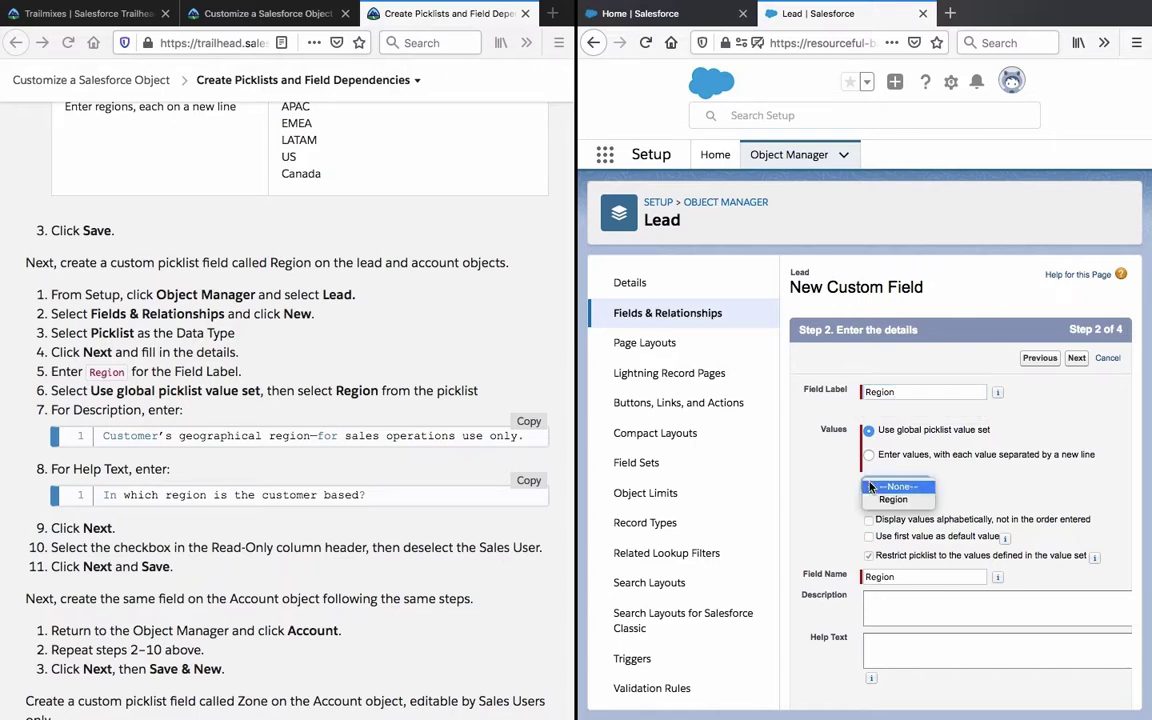
click(884, 497)
click(828, 485)
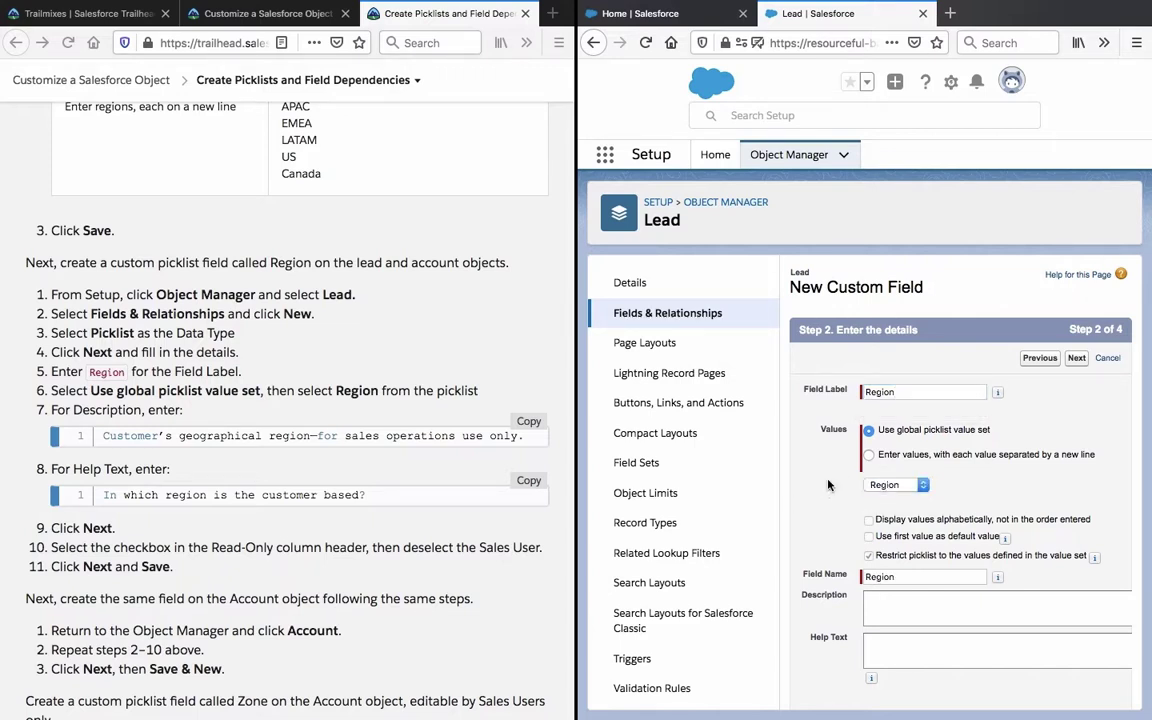
Fill the field's Description with the sentence from the Trailhead instructions
scroll(828, 485, down, 2)
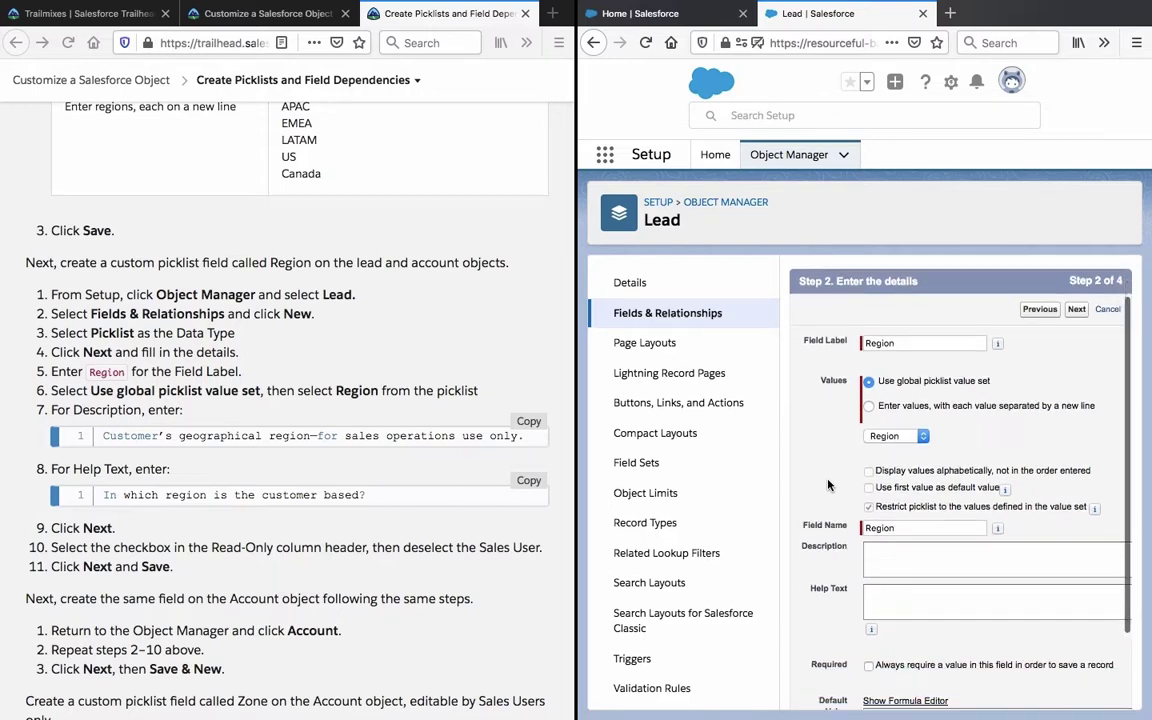
click(256, 430)
triple_click(256, 431)
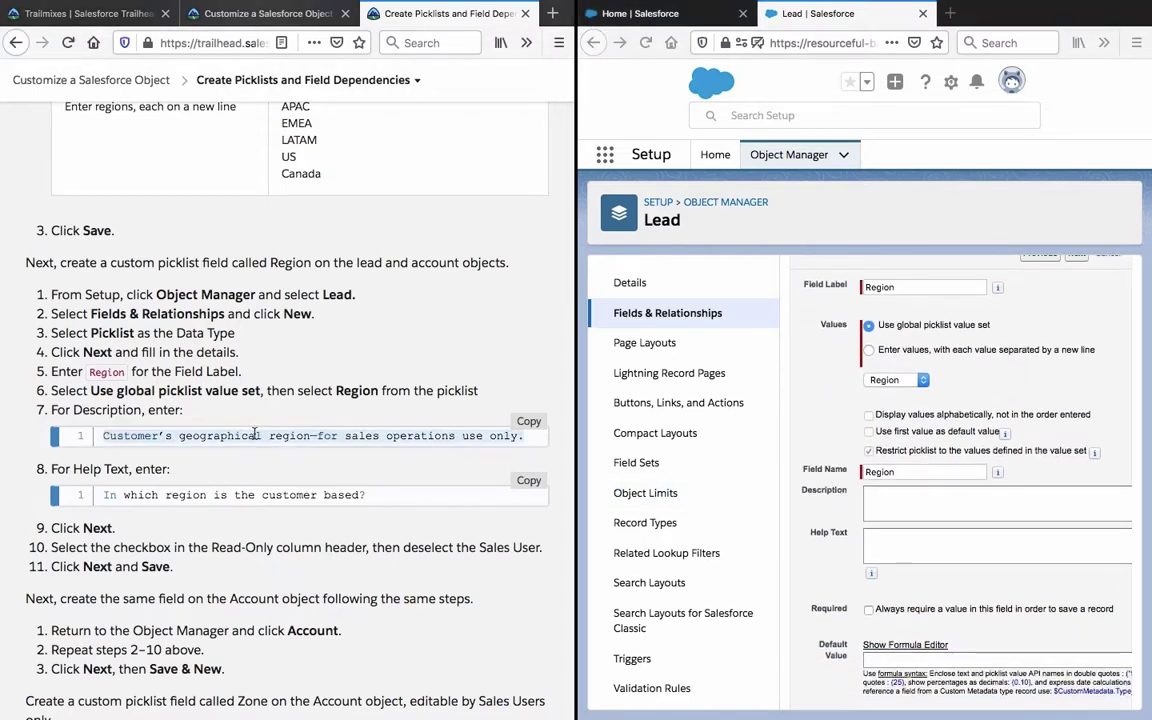
triple_click(256, 431)
right_click(256, 431)
click(276, 440)
click(896, 493)
key(ctrl+v)
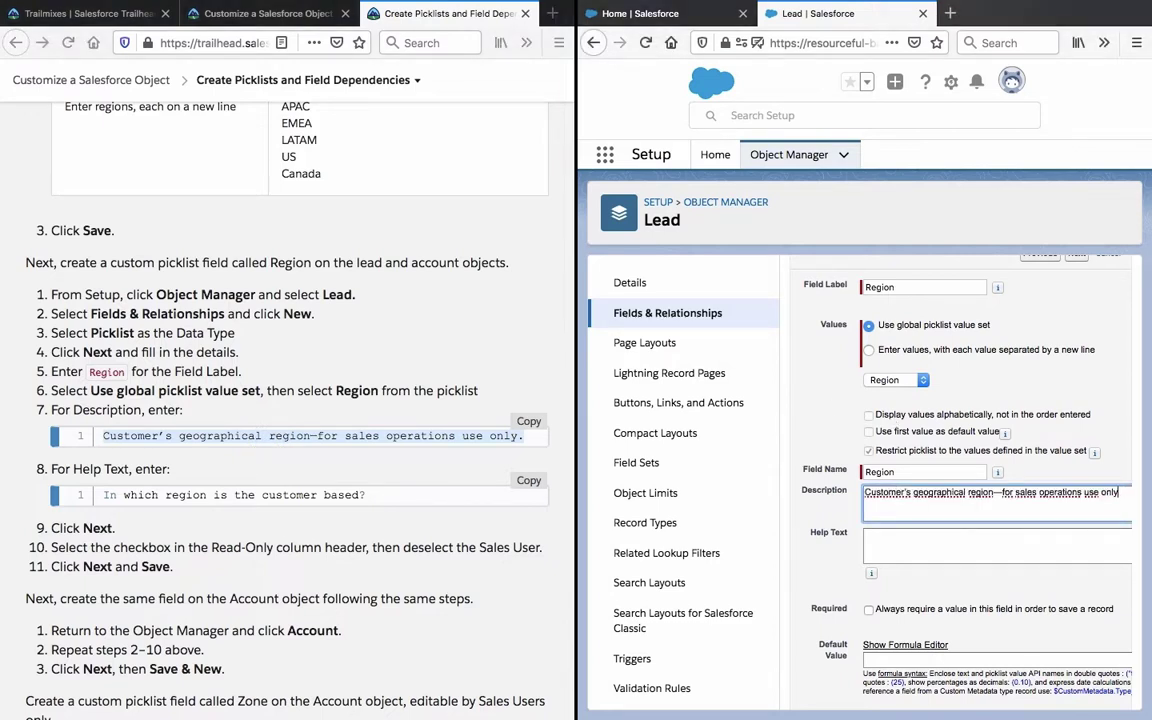
Fill in the Help Text from Trailhead and continue to field-level security
triple_click(193, 497)
right_click(218, 495)
click(240, 503)
click(865, 542)
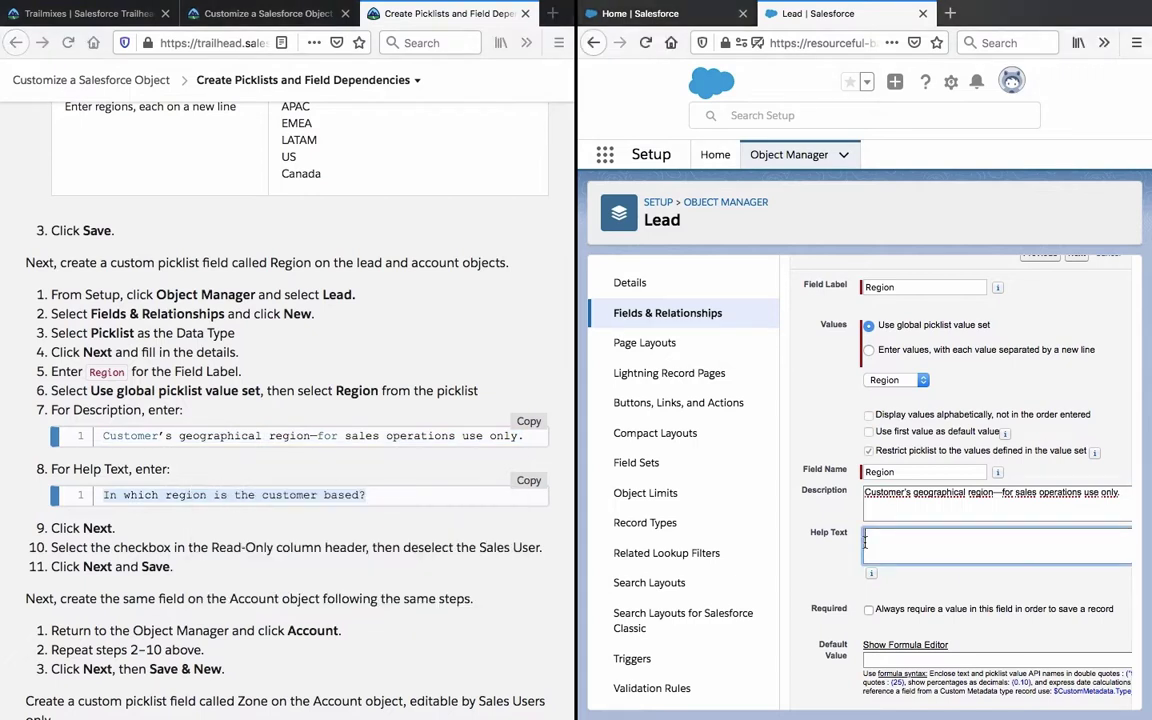
key(ctrl+v)
click(824, 553)
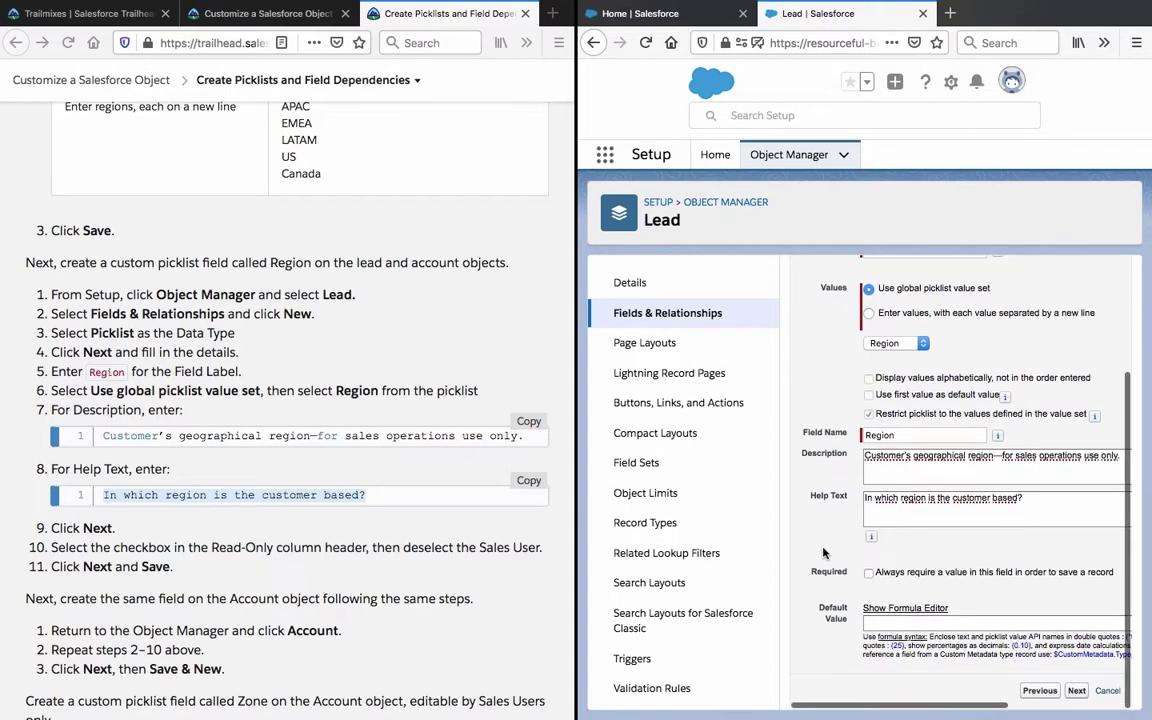
click(1076, 690)
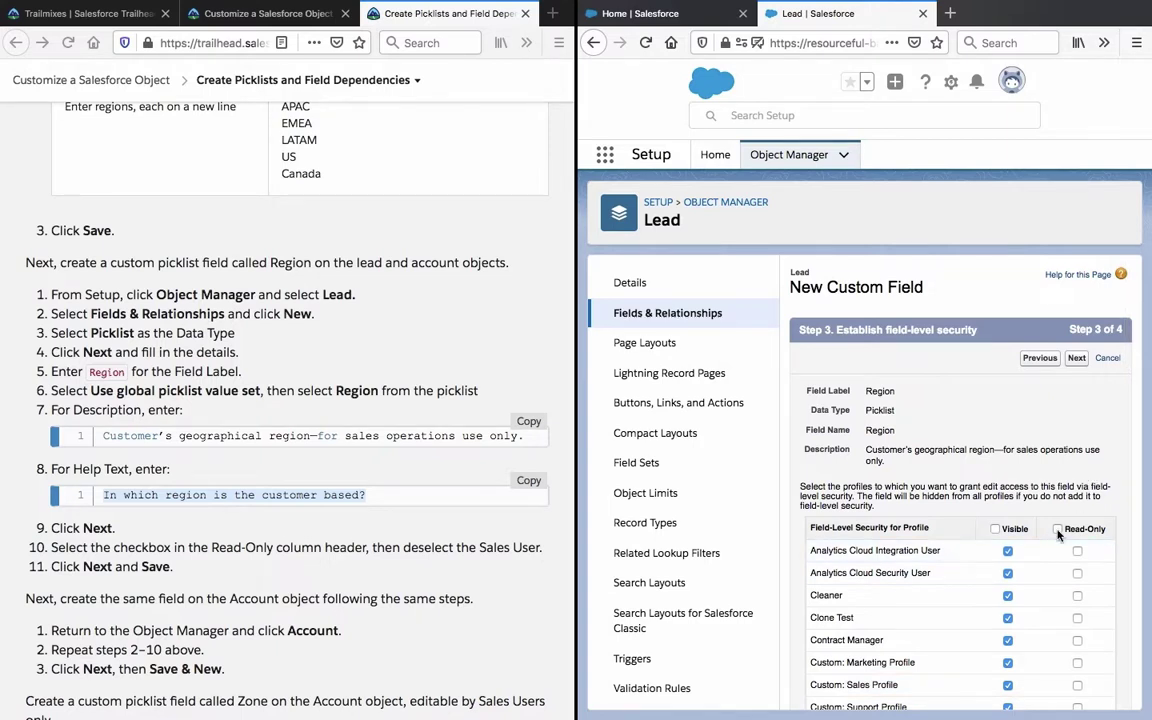
Make the Lead Region field read-only for all profiles and save it on all layouts
click(1058, 528)
scroll(1058, 535, down, 5)
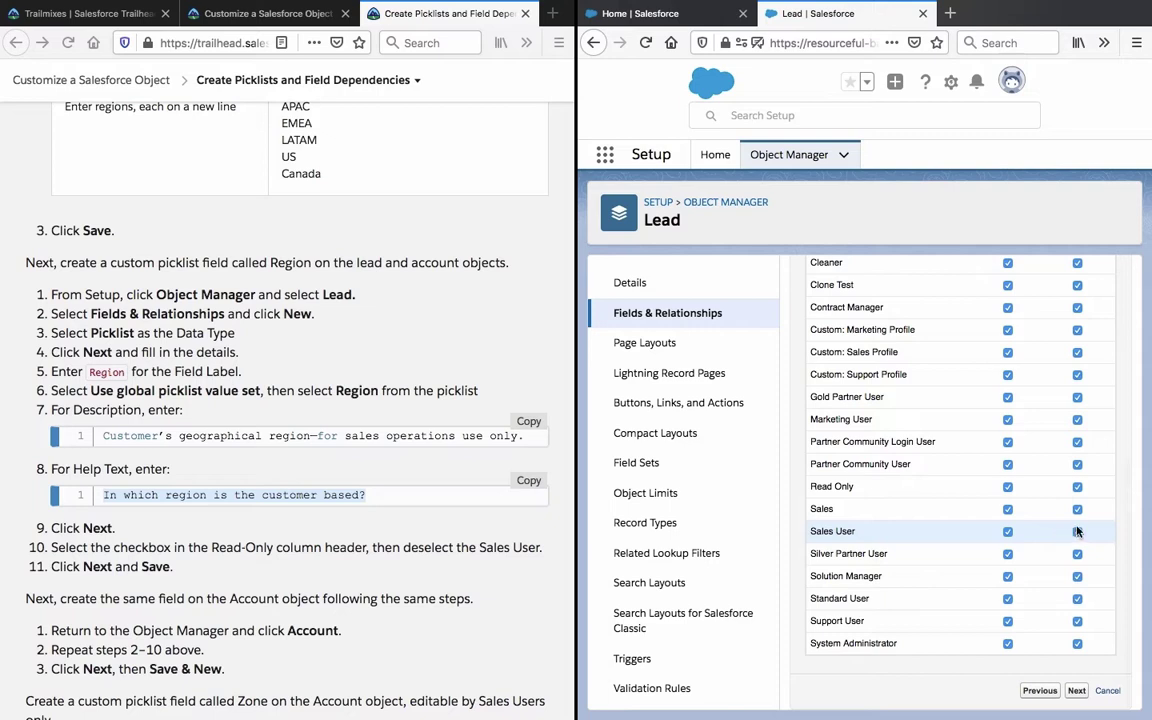
click(1078, 690)
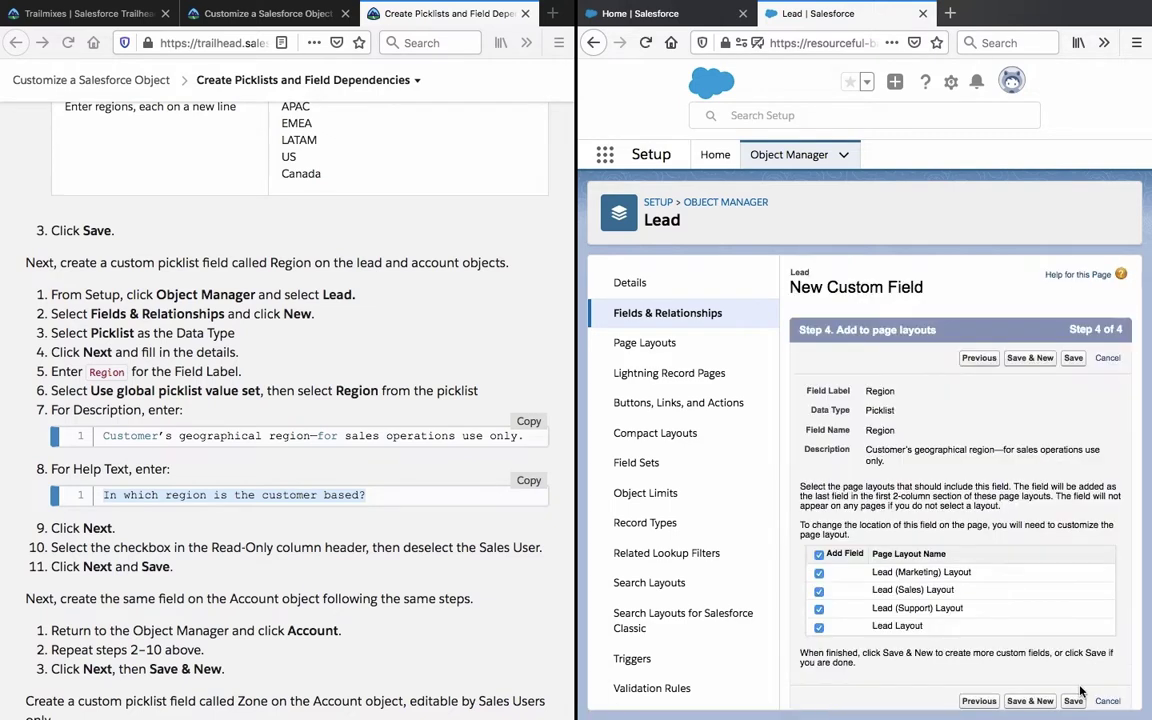
click(1074, 701)
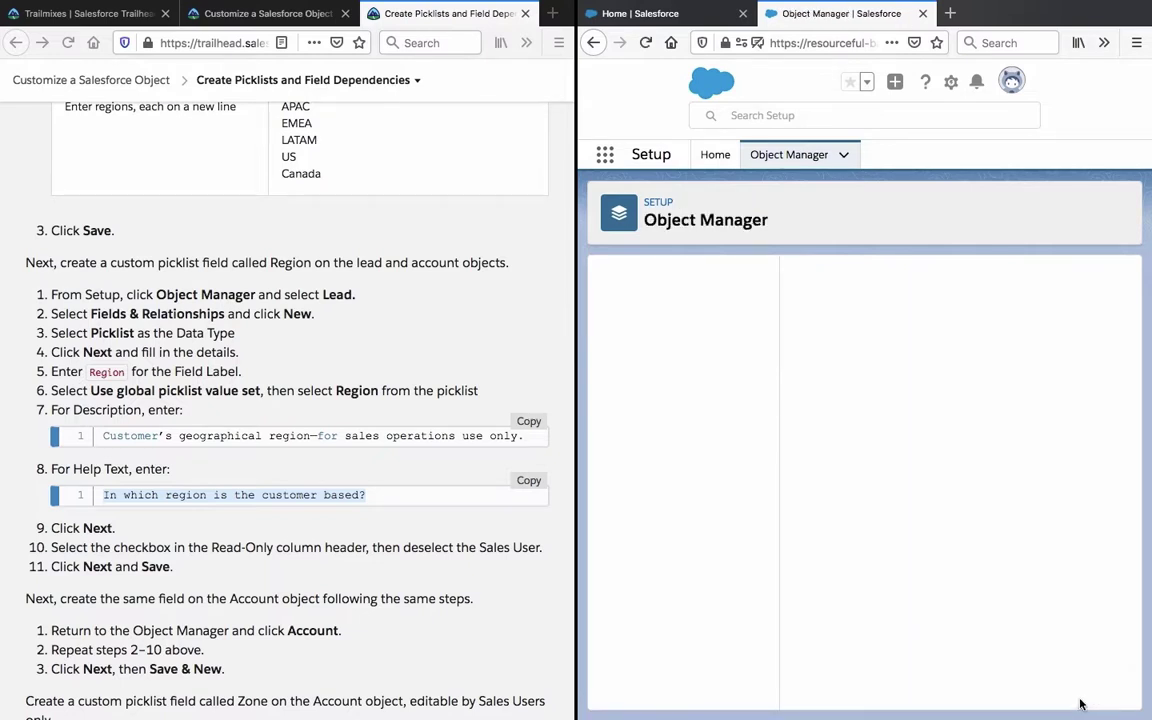
Review the instruction to repeat the field on Account, then open the Account object
click(305, 392)
scroll(305, 392, down, 5)
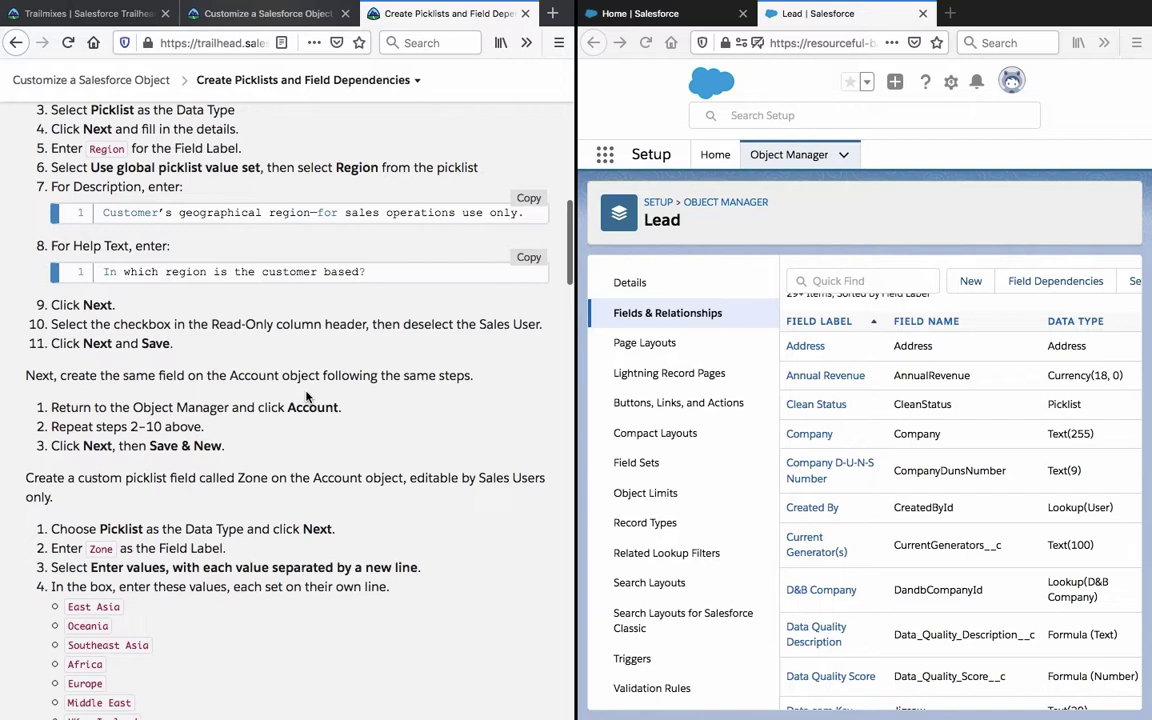
triple_click(289, 375)
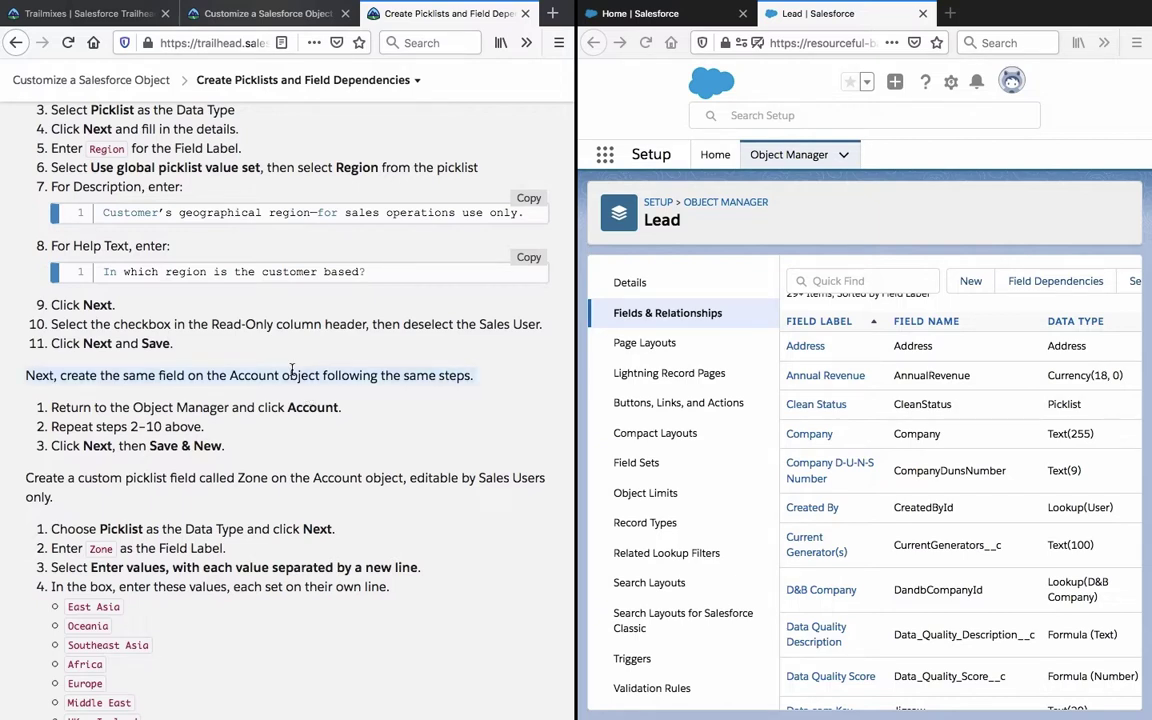
scroll(864, 467, right, 1)
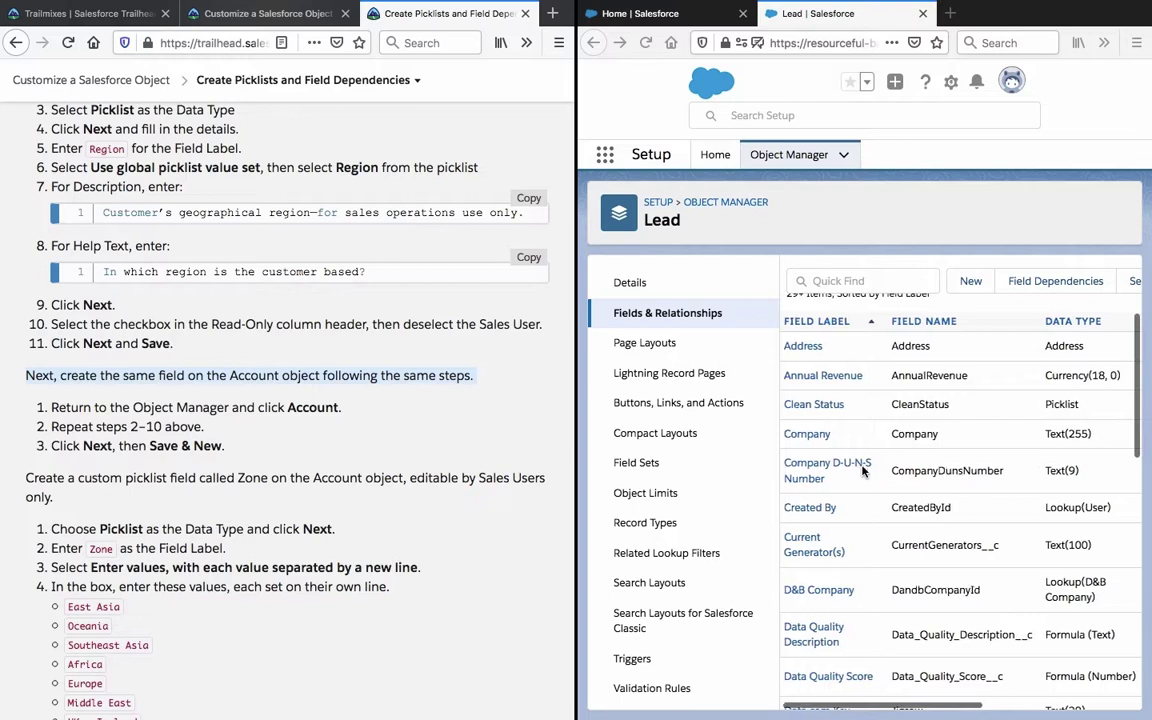
scroll(864, 470, down, 1)
scroll(864, 470, left, 1)
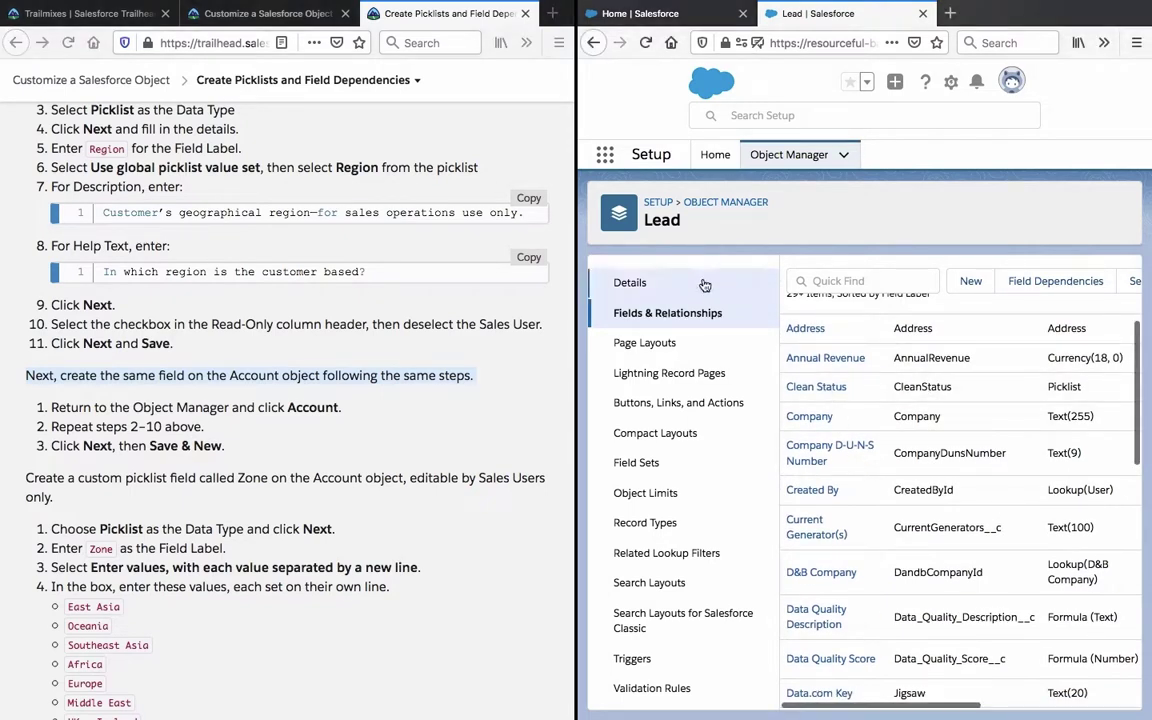
click(739, 203)
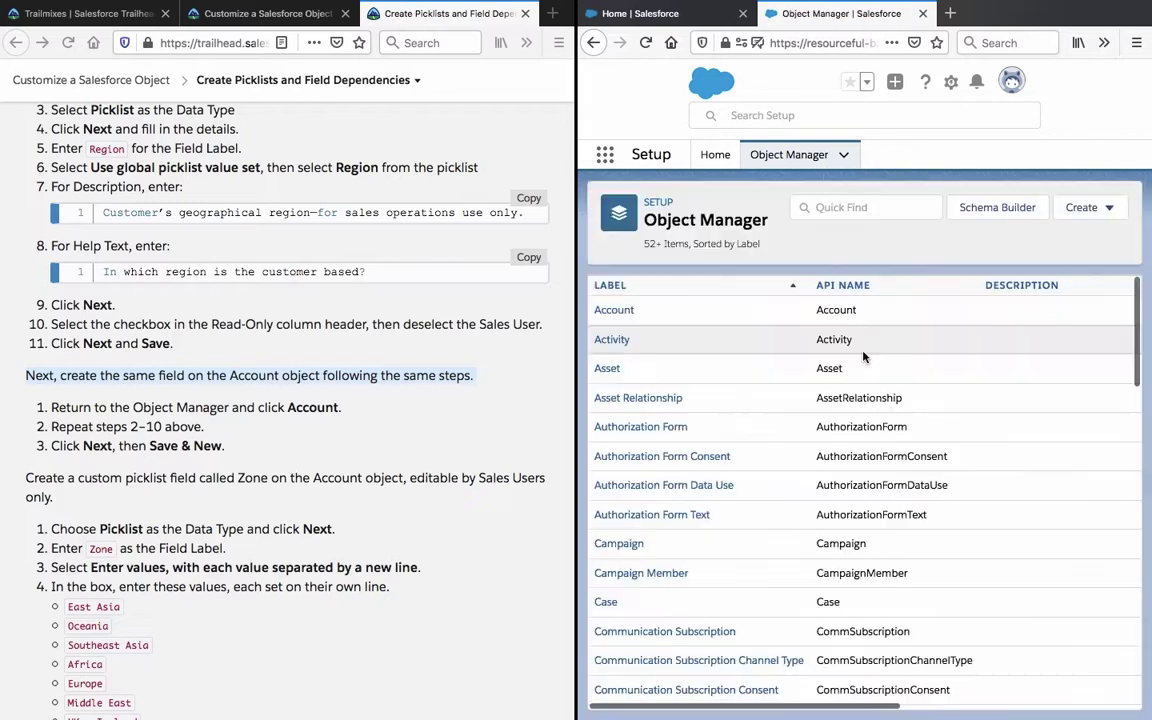
click(608, 311)
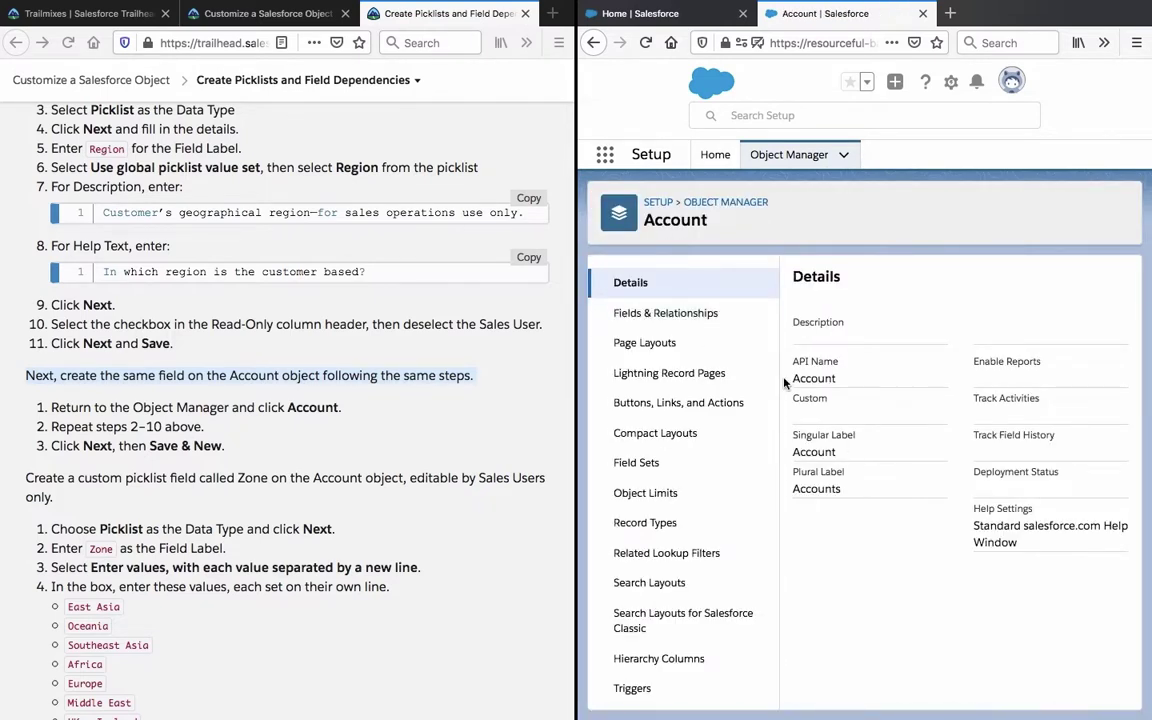
From Account's Fields & Relationships, start a new field with the Picklist data type
click(699, 312)
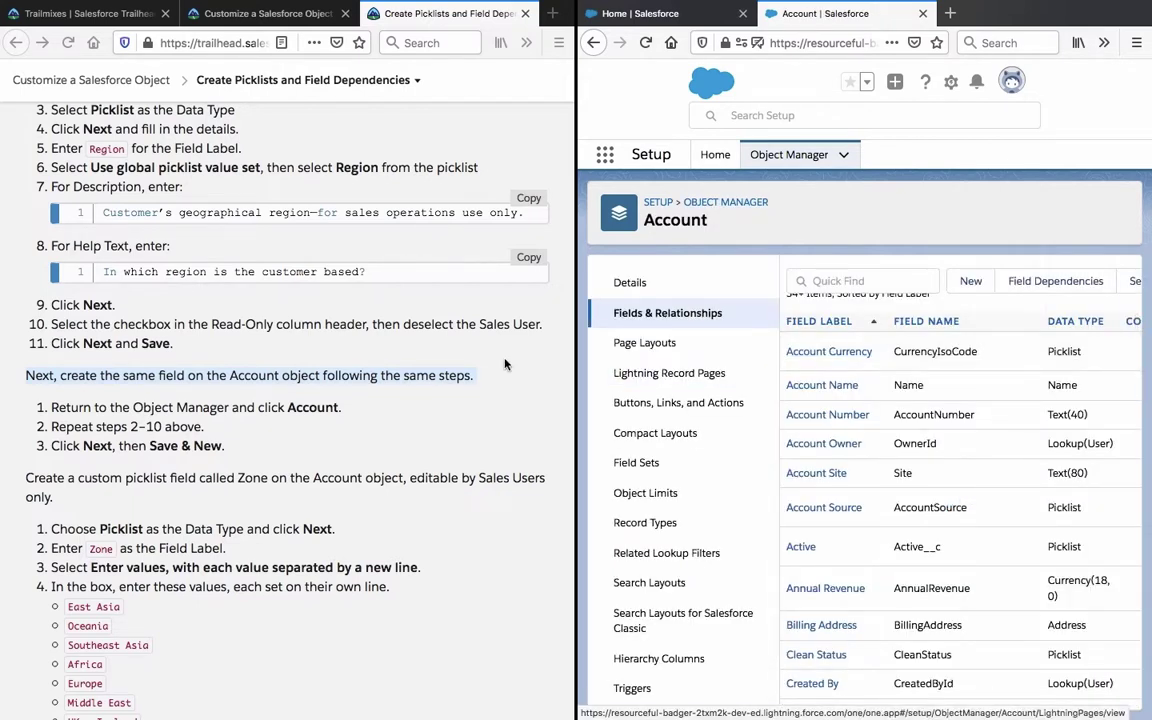
scroll(505, 364, up, 5)
scroll(505, 364, up, 4)
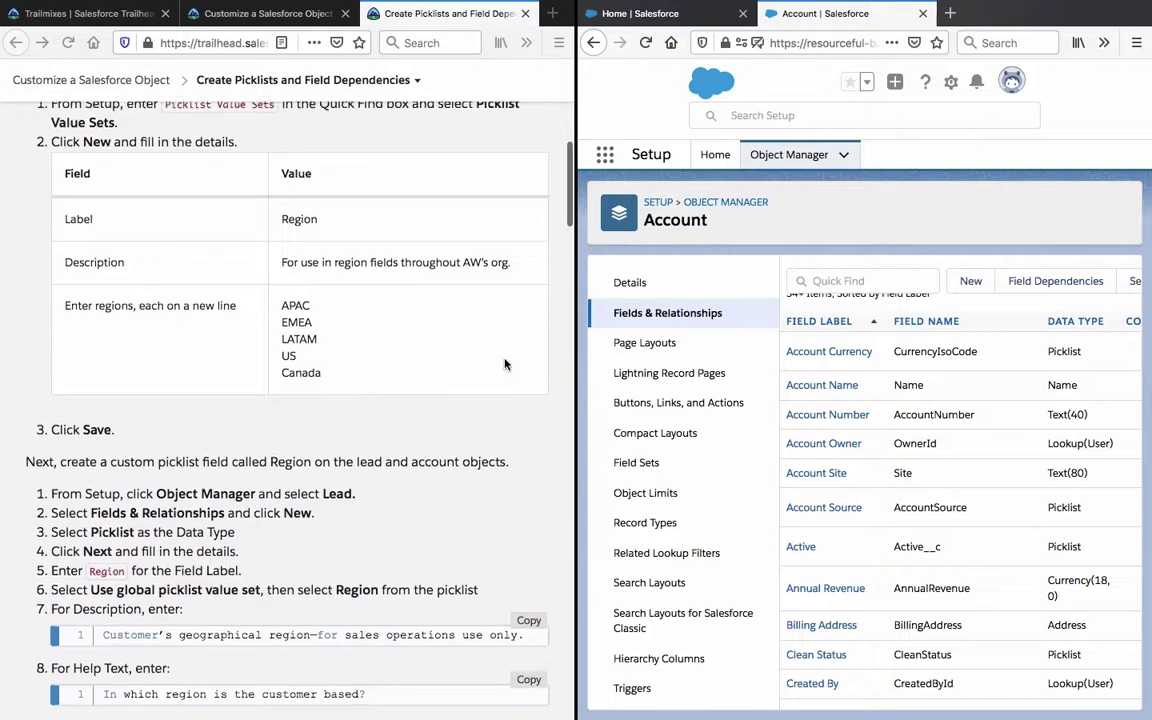
scroll(505, 364, down, 1)
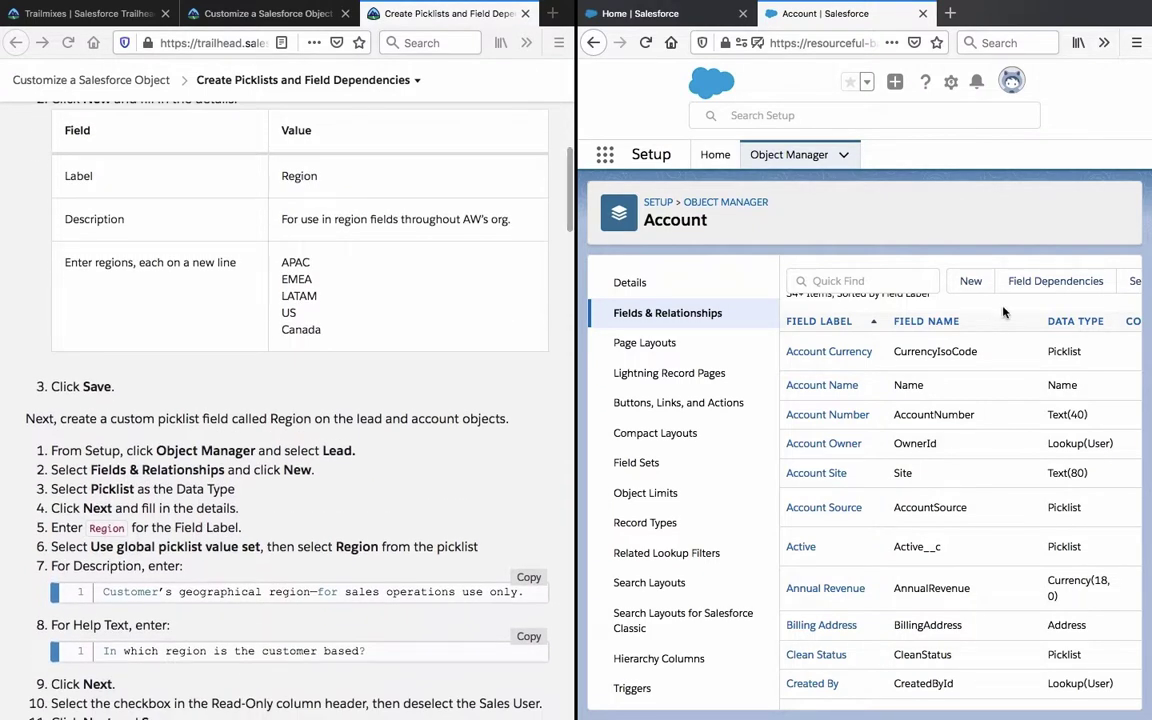
click(968, 280)
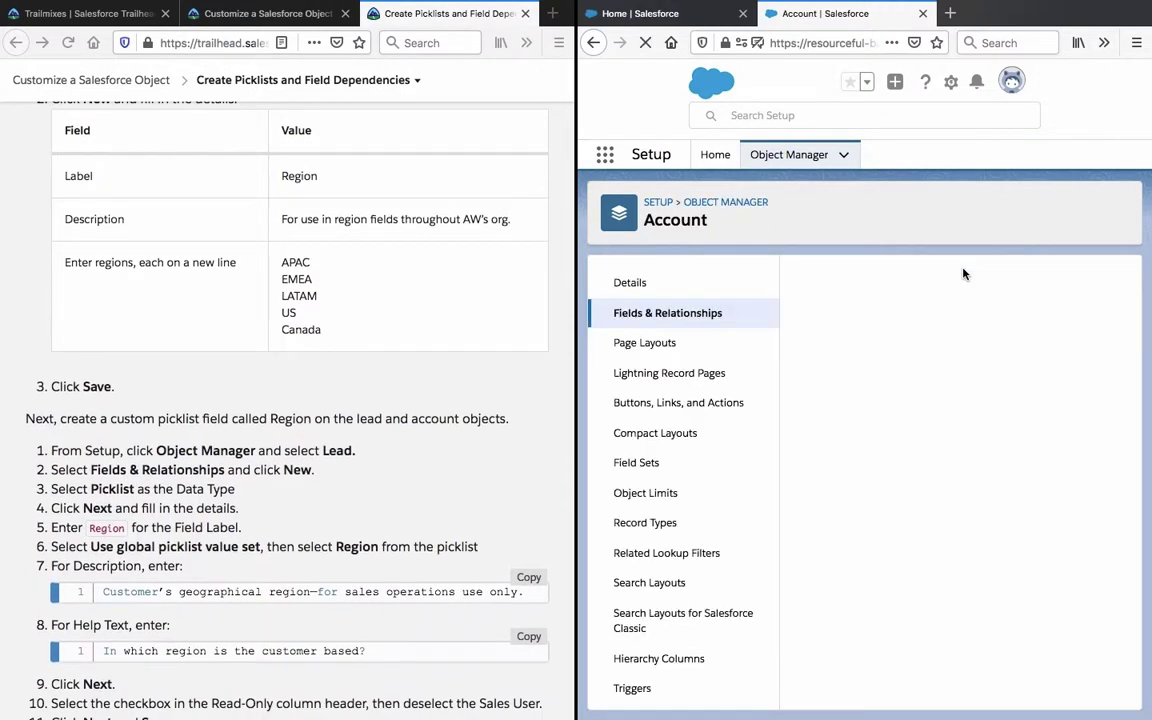
scroll(956, 463, down, 6)
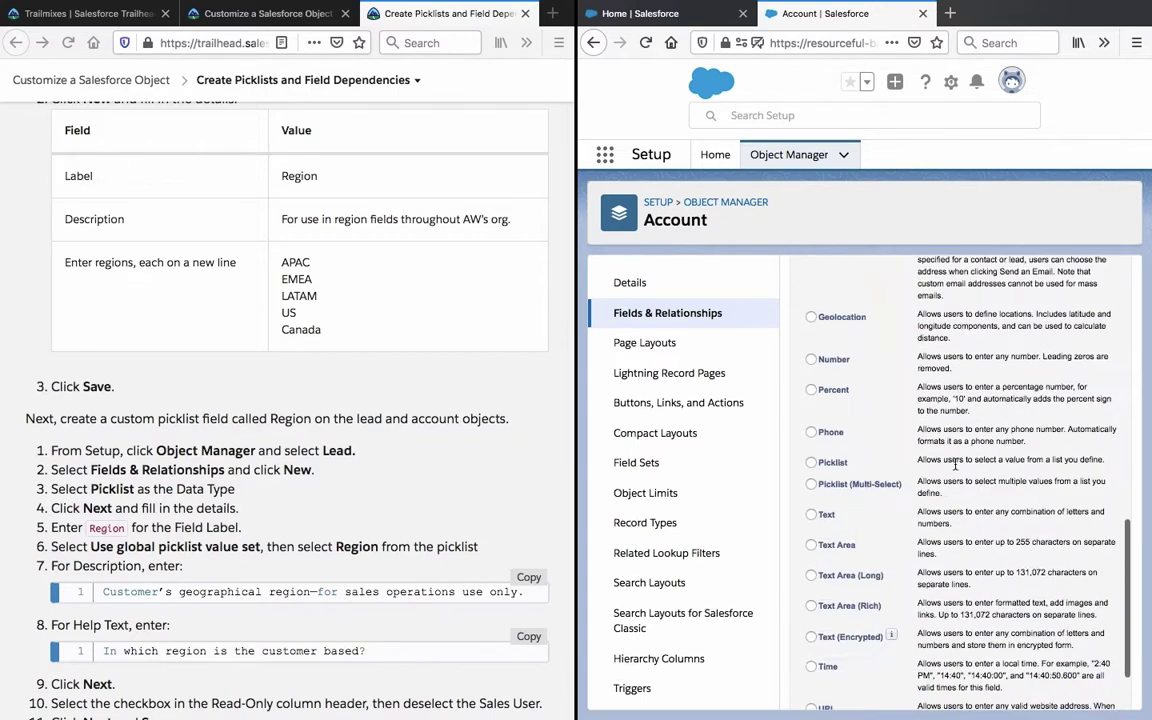
click(812, 481)
scroll(812, 481, up, 6)
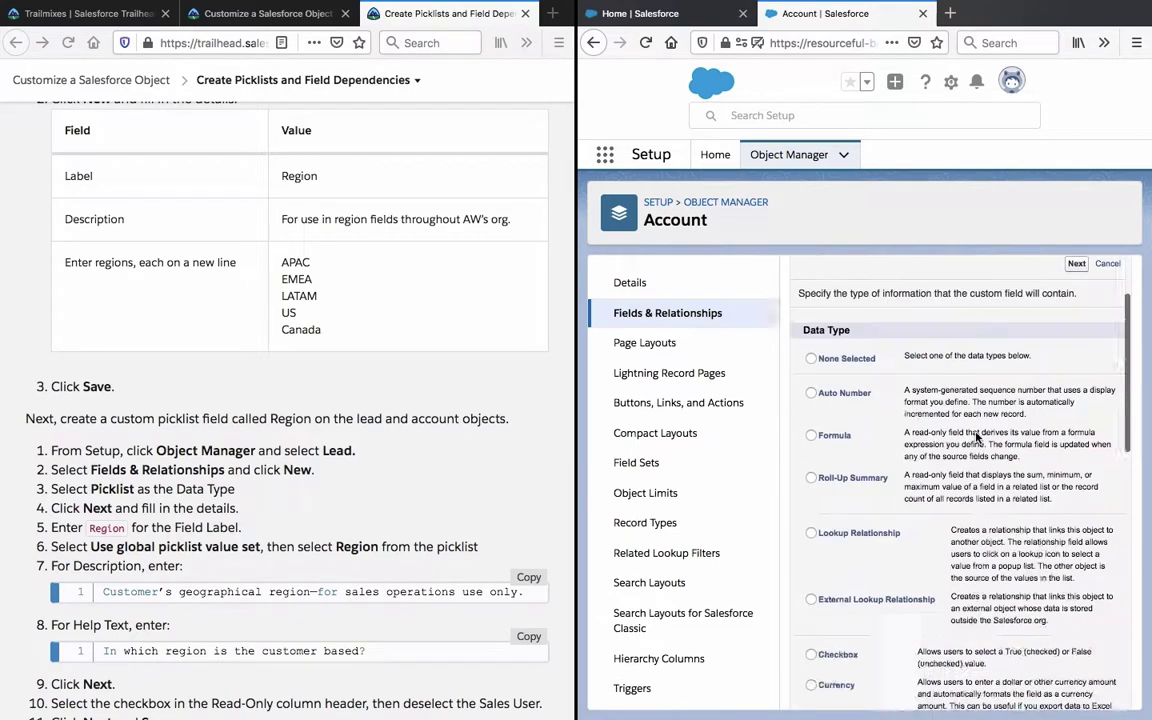
Label the Account field Region and base it on the Region global value set
click(1073, 358)
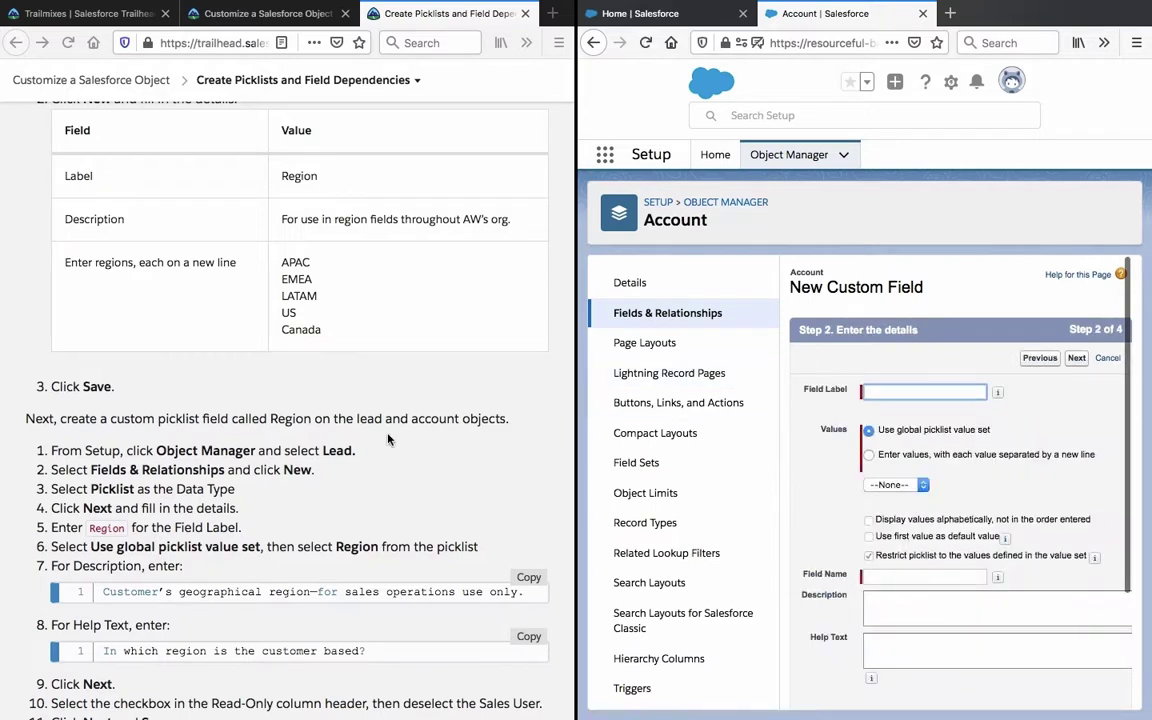
scroll(388, 439, down, 1)
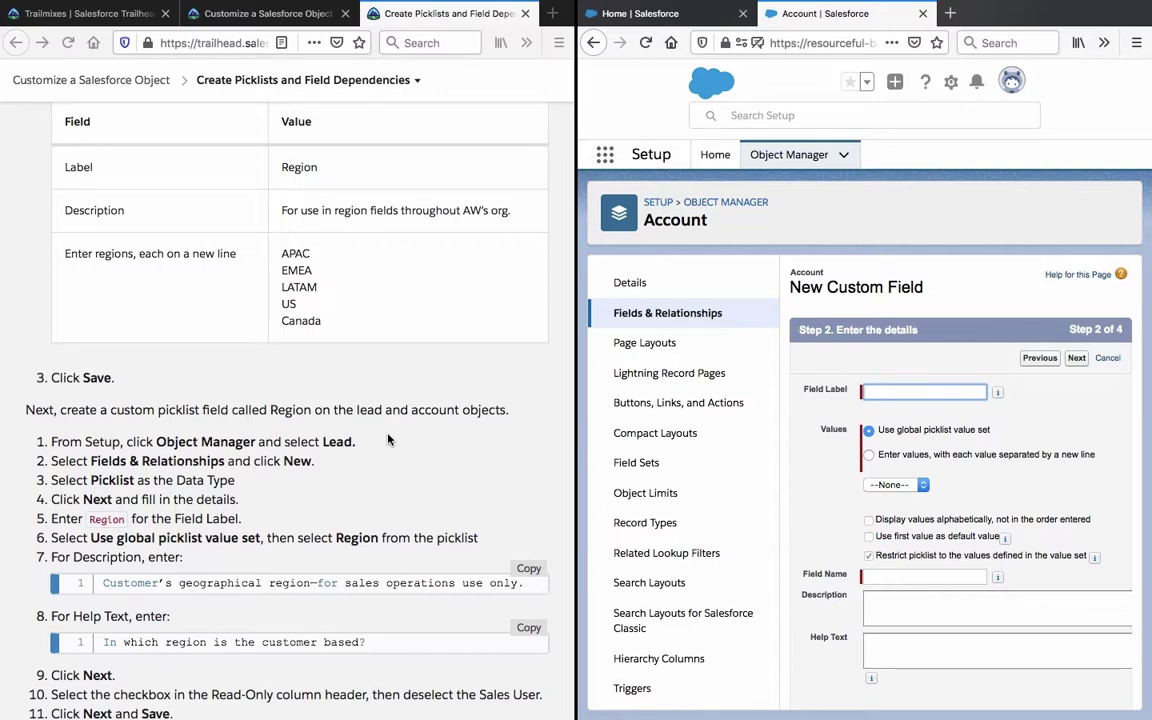
click(388, 439)
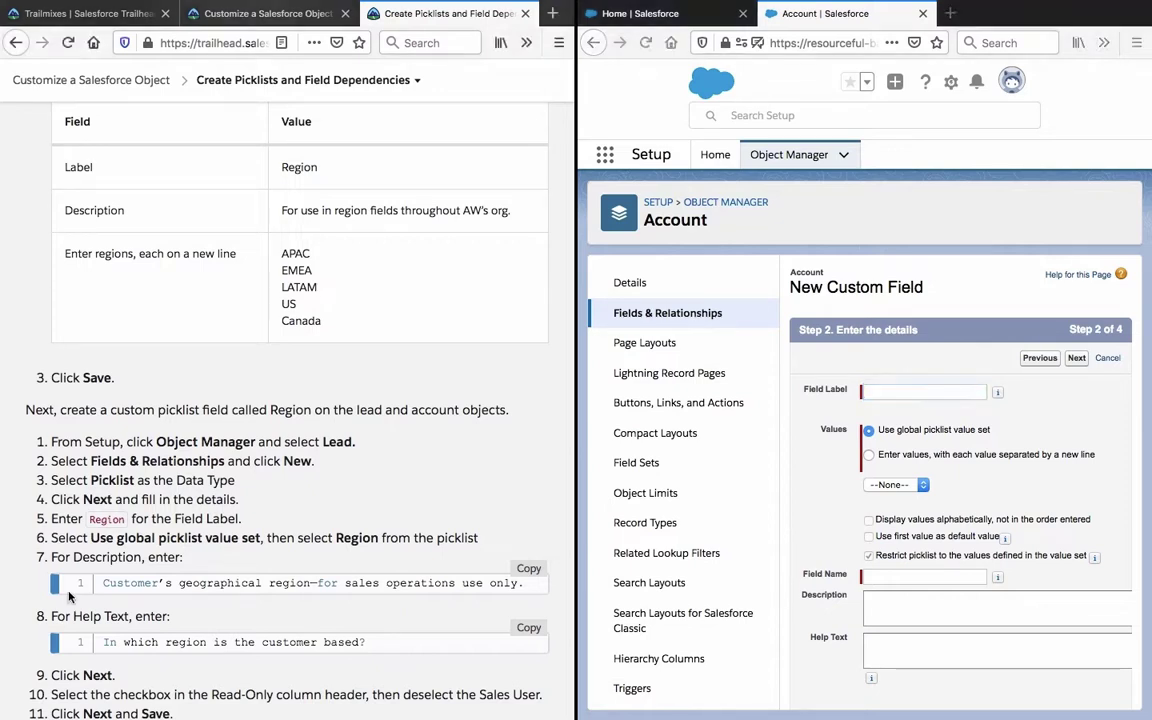
click(910, 392)
text(Region)
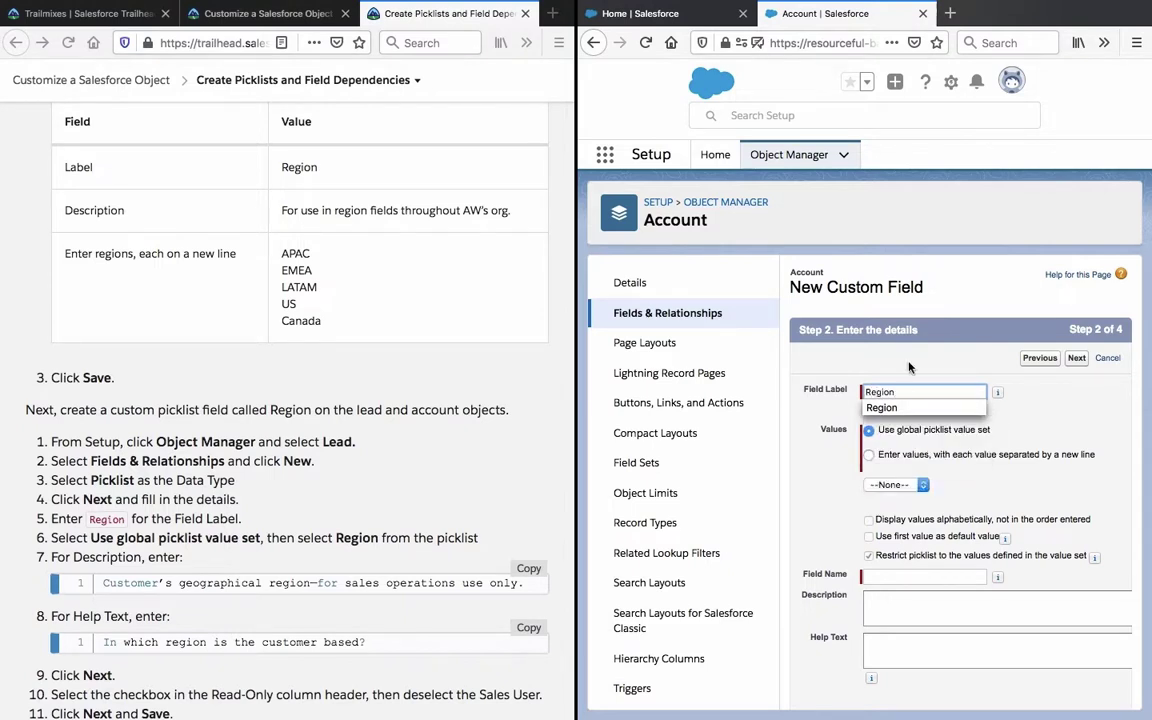
scroll(909, 400, down, 1)
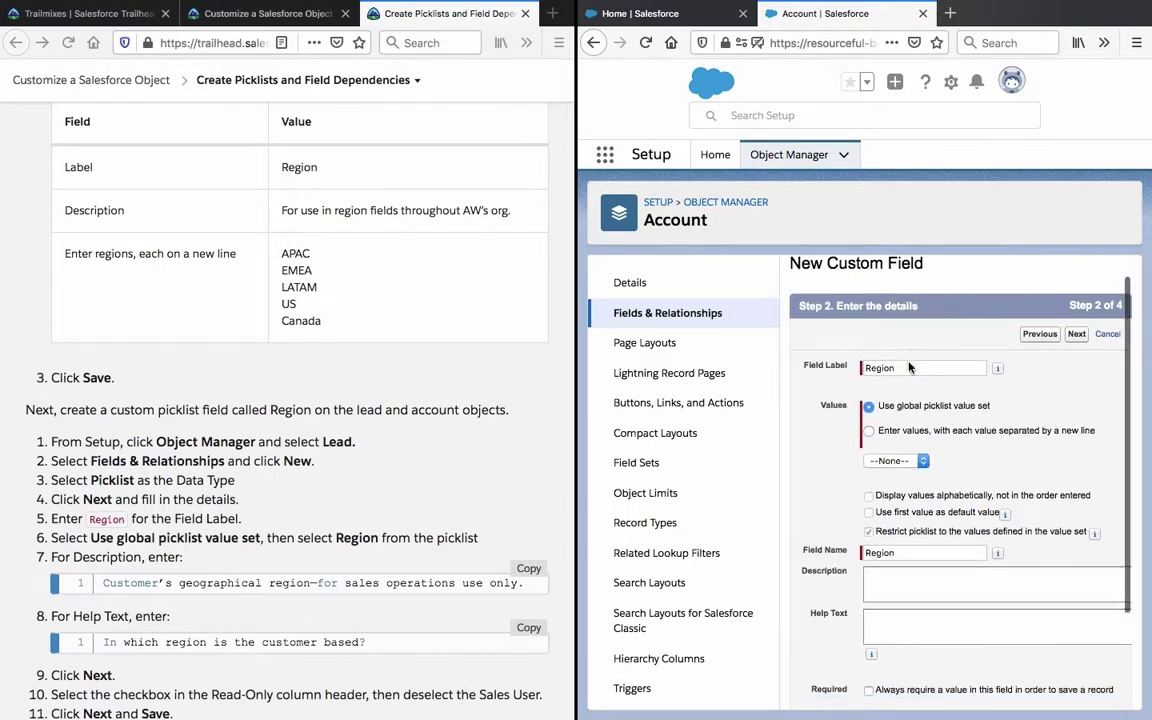
click(897, 430)
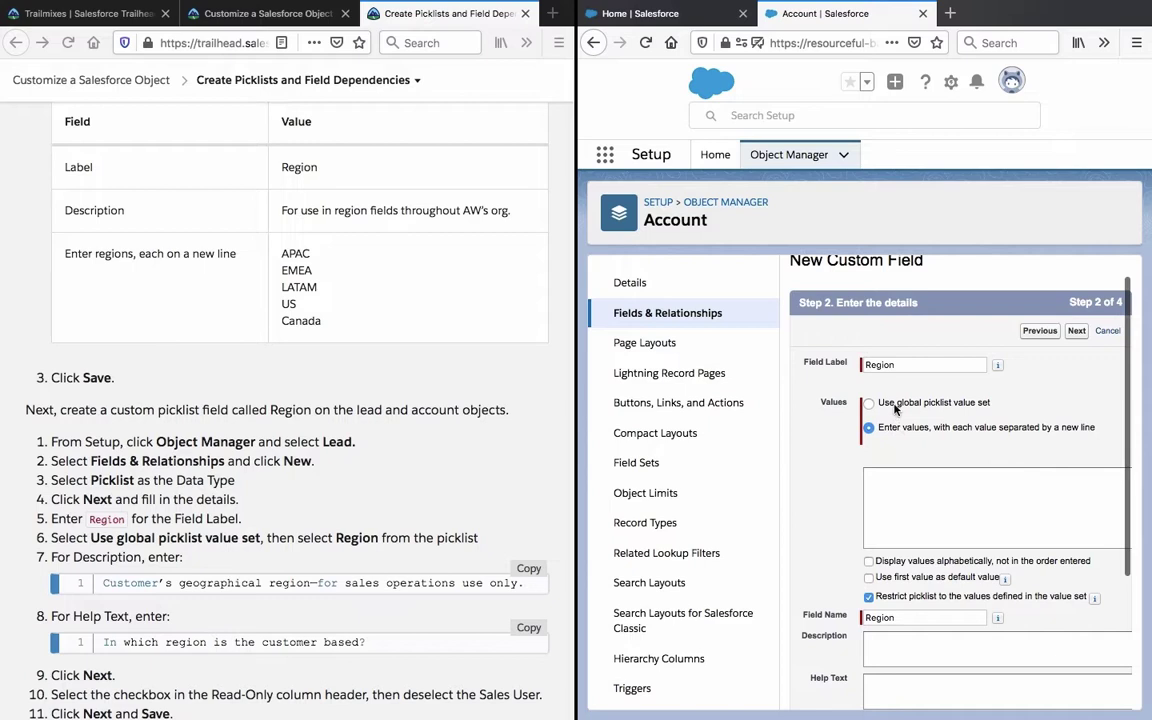
click(869, 402)
click(896, 460)
click(895, 472)
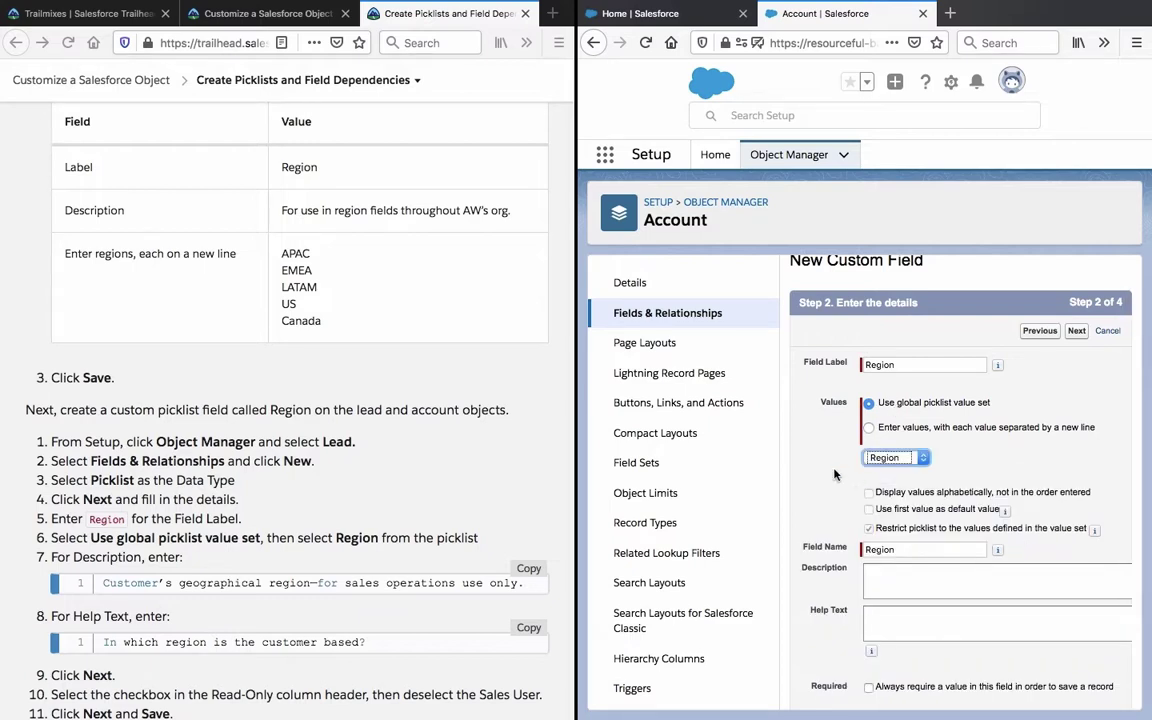
Fill the field's Description with the sample text from Trailhead
scroll(835, 475, down, 3)
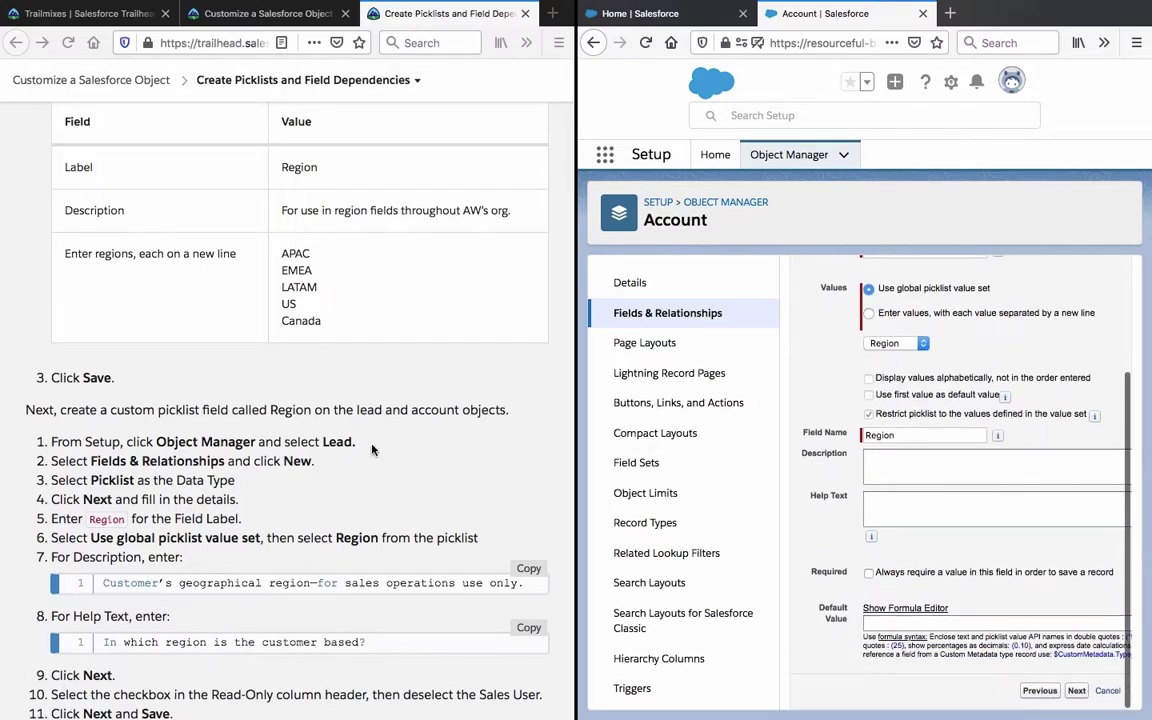
triple_click(283, 583)
right_click(284, 583)
click(312, 589)
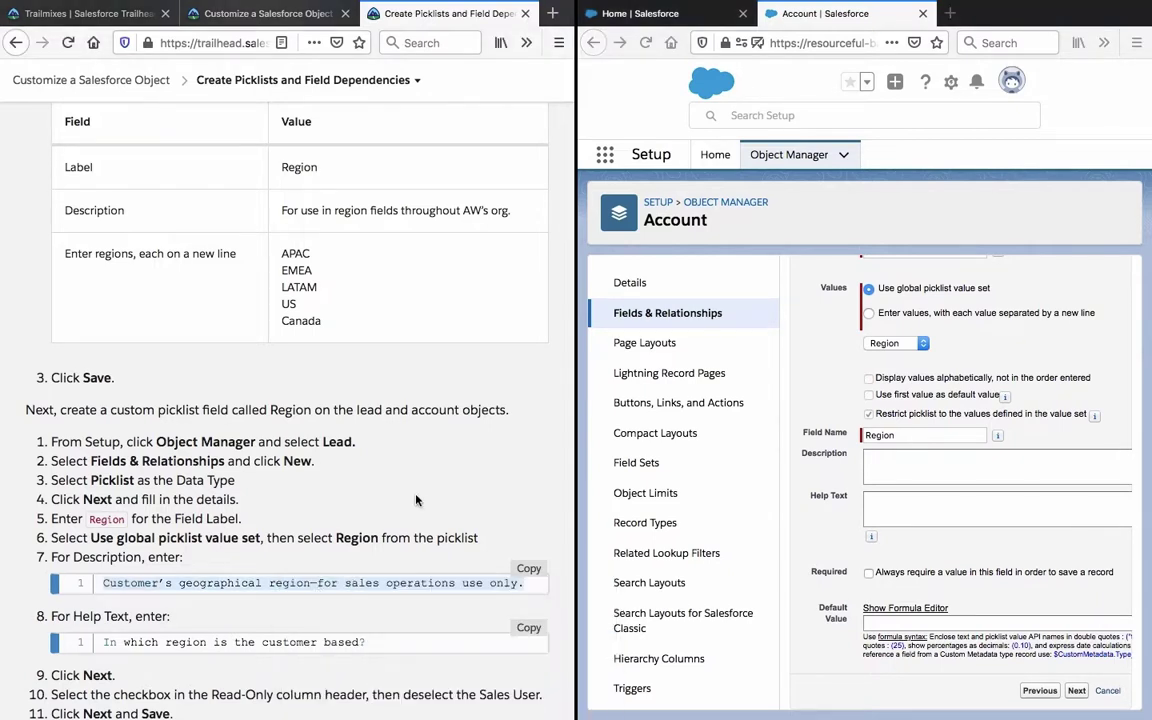
click(917, 465)
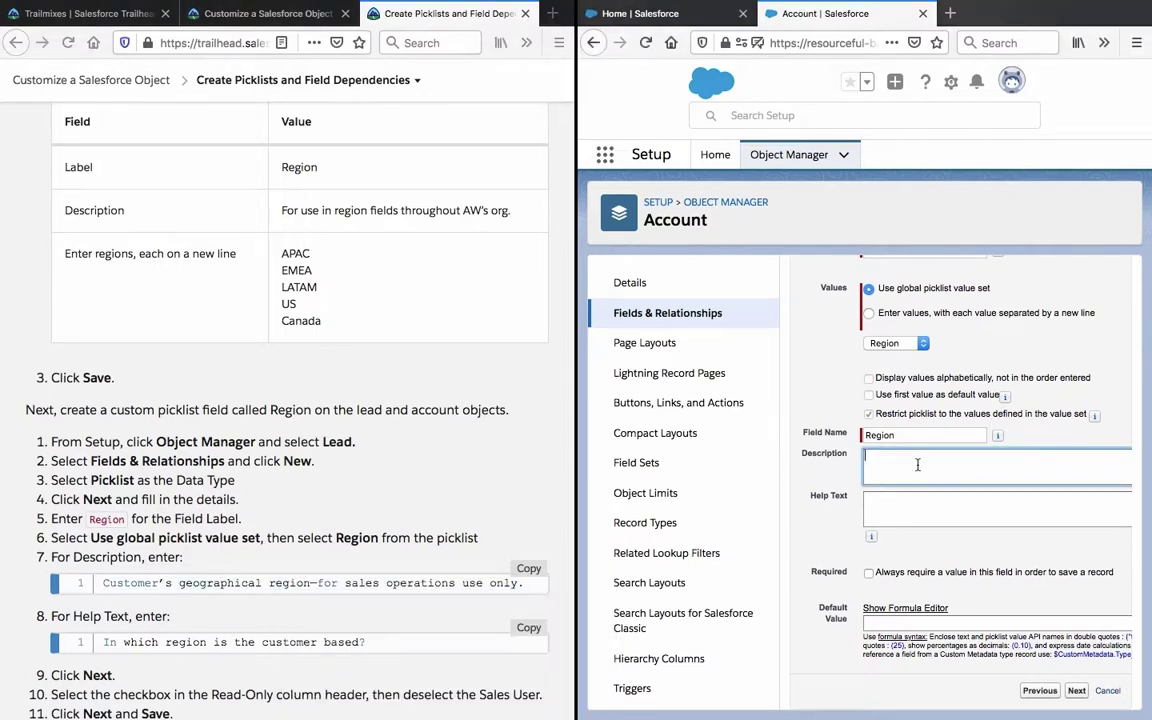
key(ctrl+v)
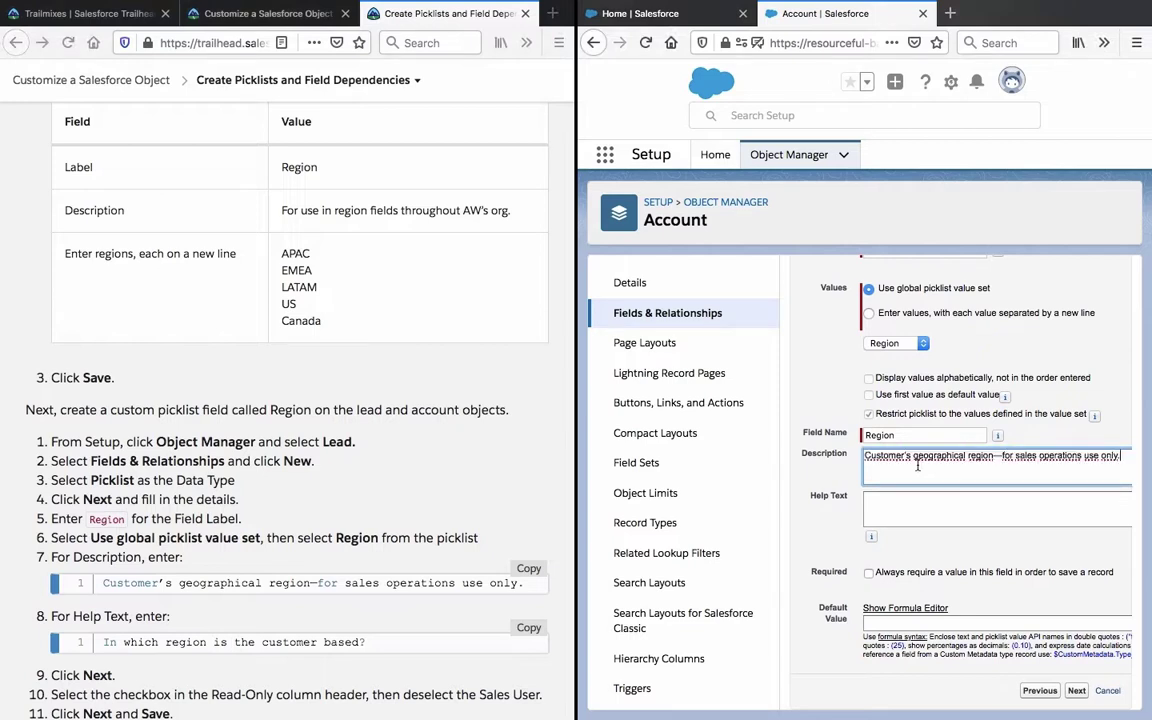
Fill the field's Help Text with the sample sentence from Trailhead
triple_click(348, 643)
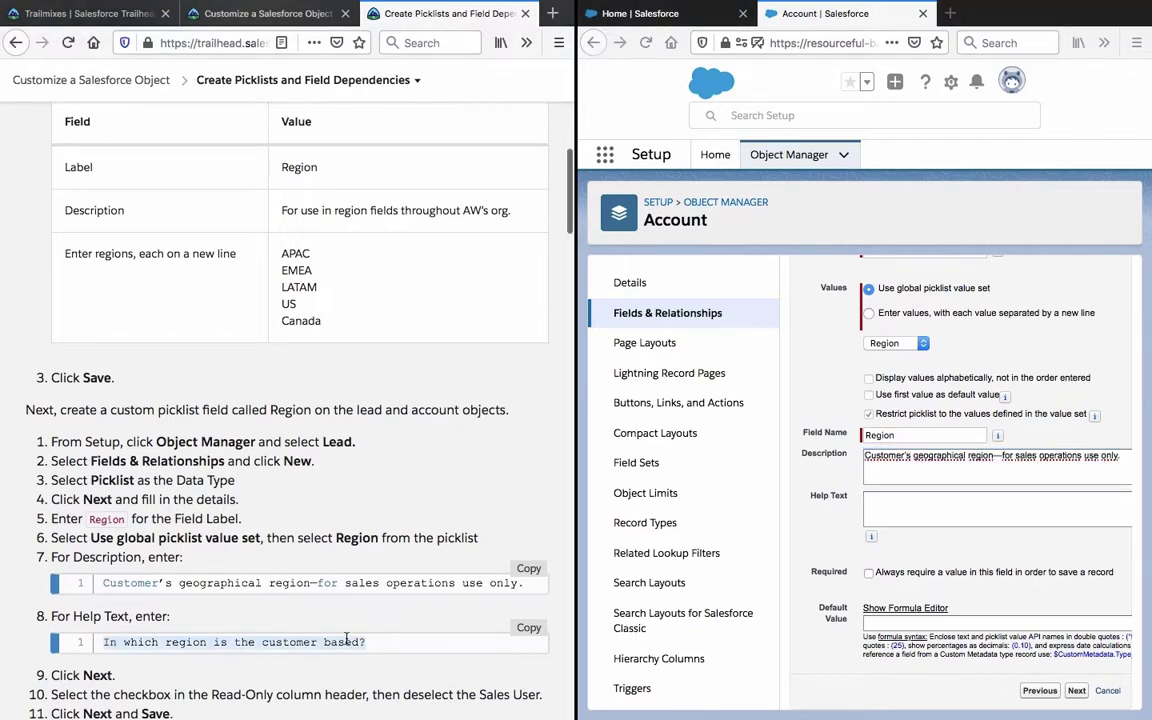
right_click(350, 640)
click(395, 602)
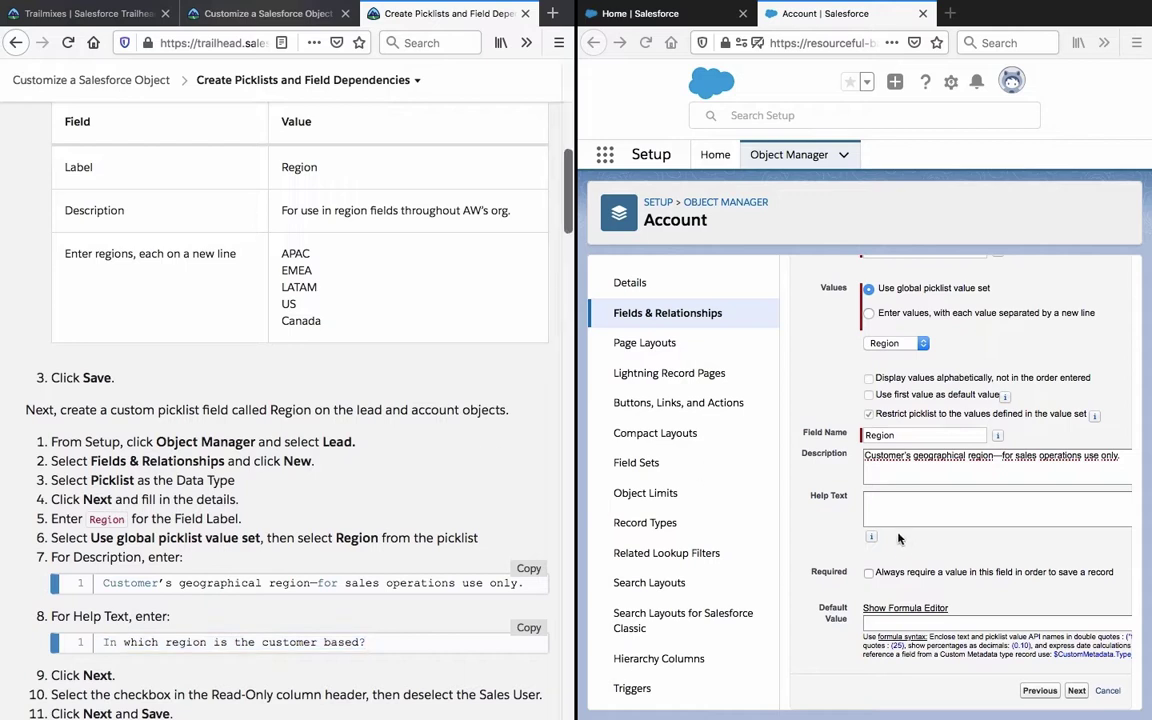
click(822, 458)
click(911, 504)
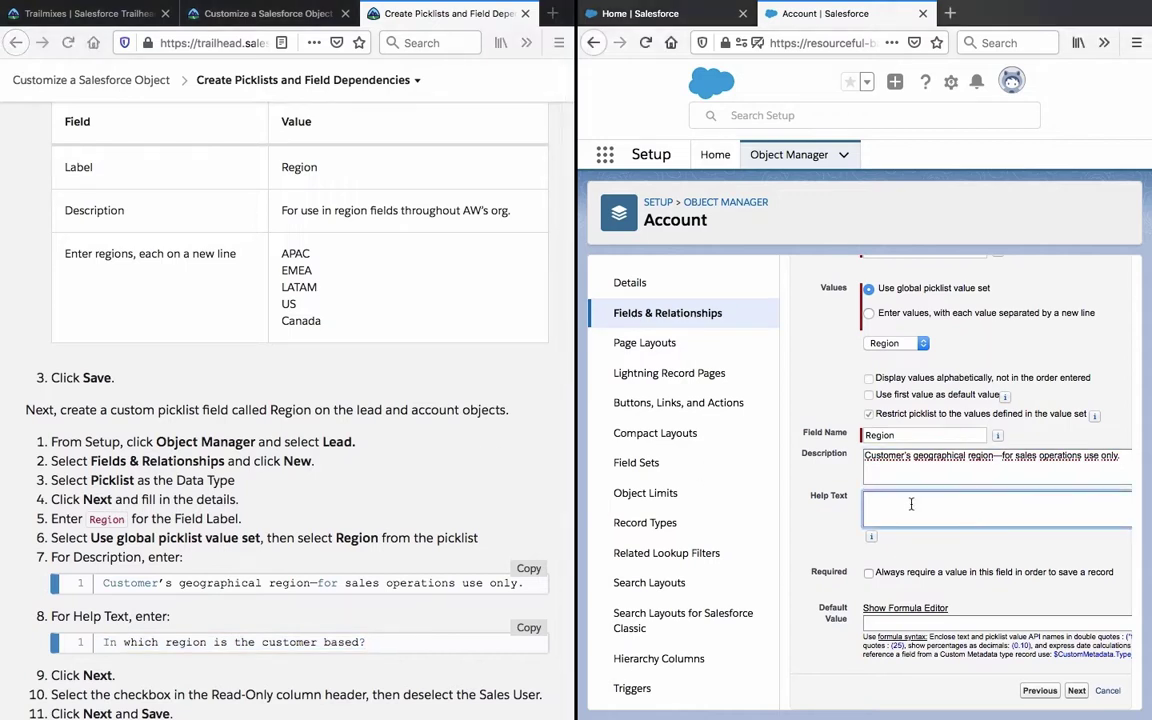
key(ctrl+v)
click(744, 421)
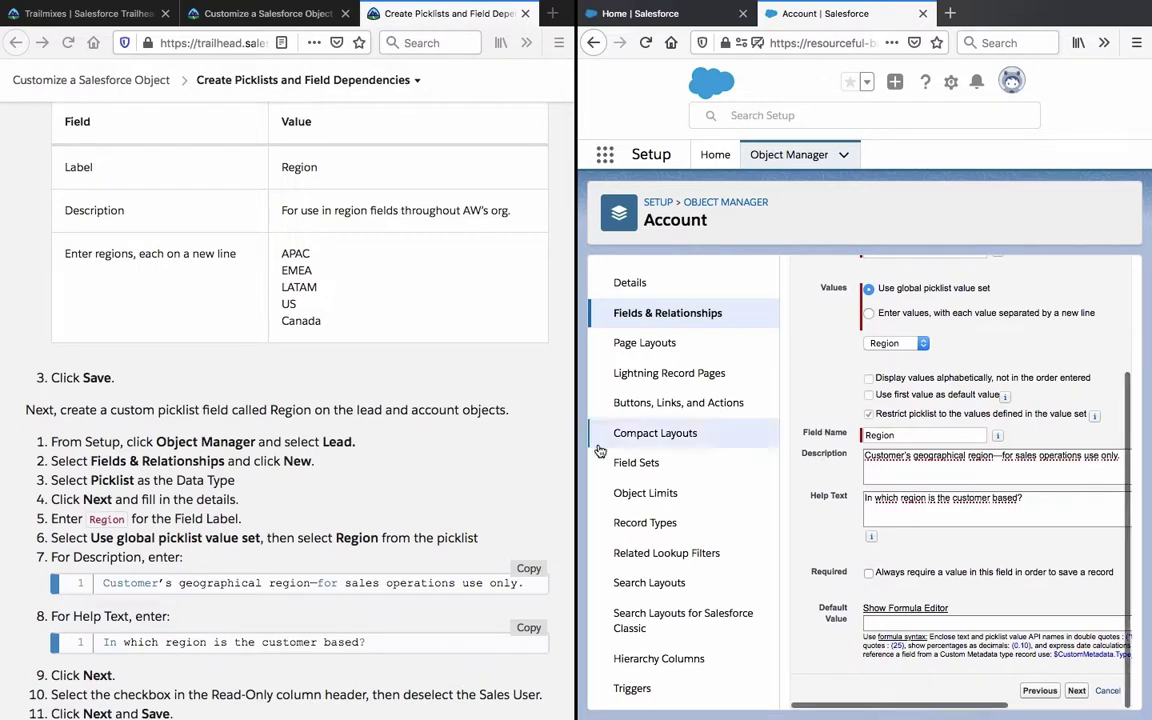
scroll(348, 435, down, 2)
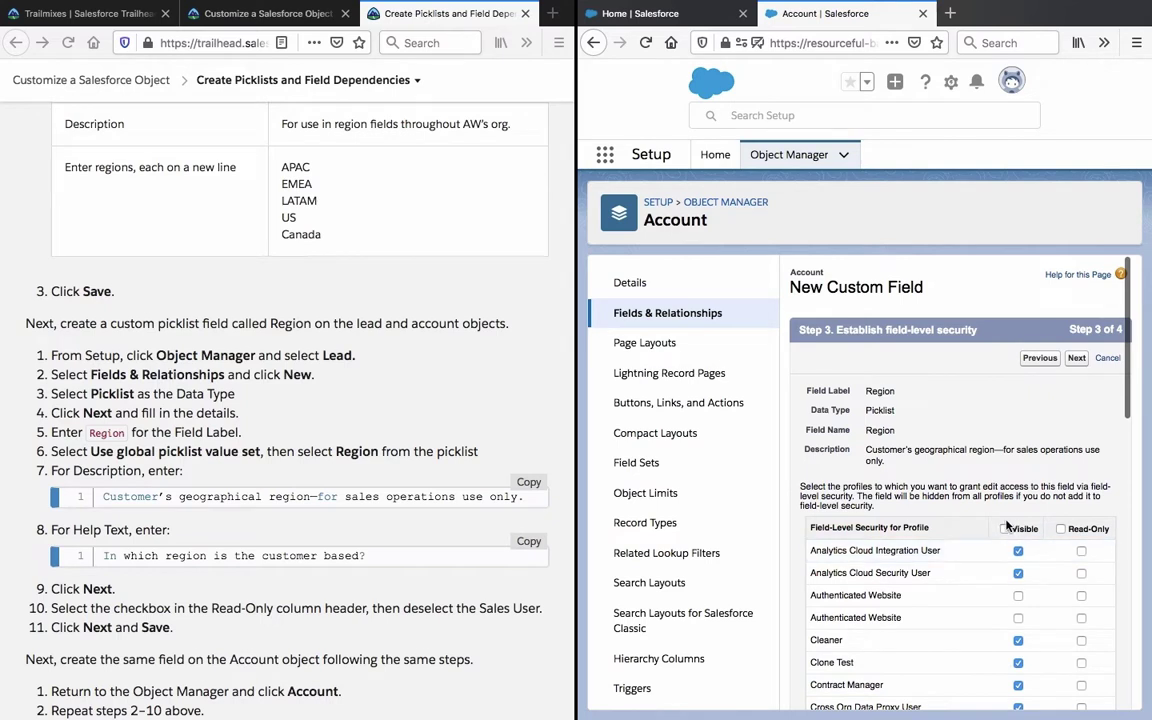
Set Account Region read-only for all profiles except Sales User and save it to all layouts
click(1061, 528)
scroll(1059, 531, down, 10)
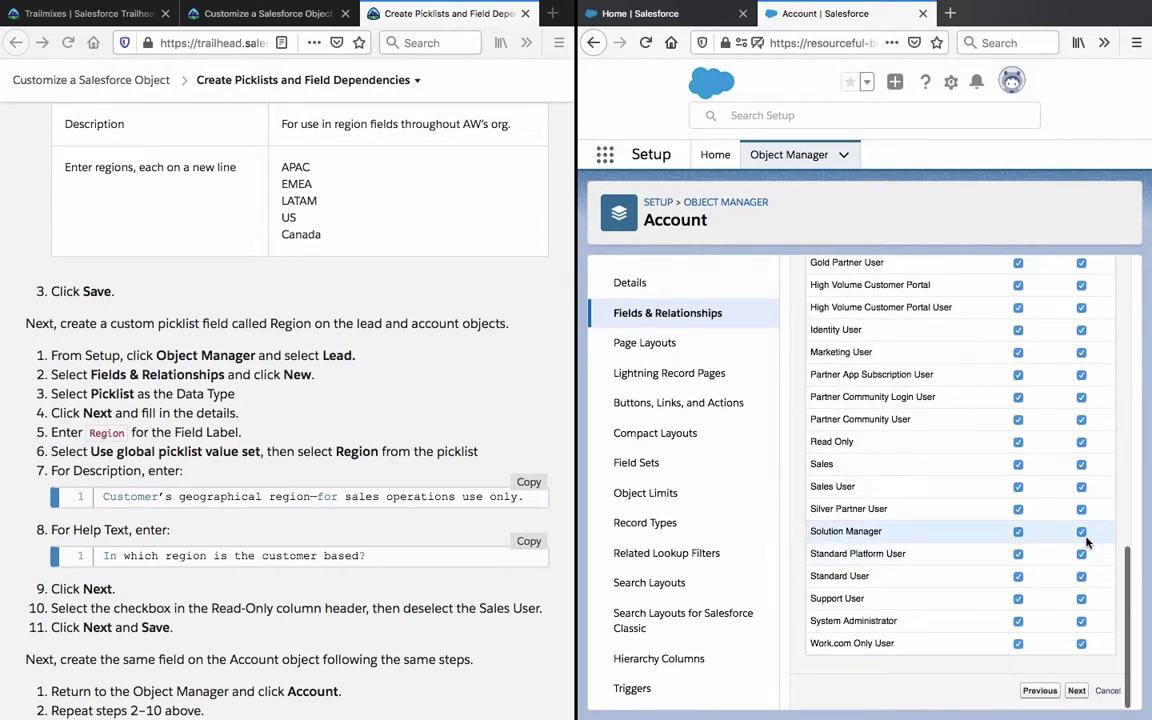
click(1082, 487)
click(1077, 692)
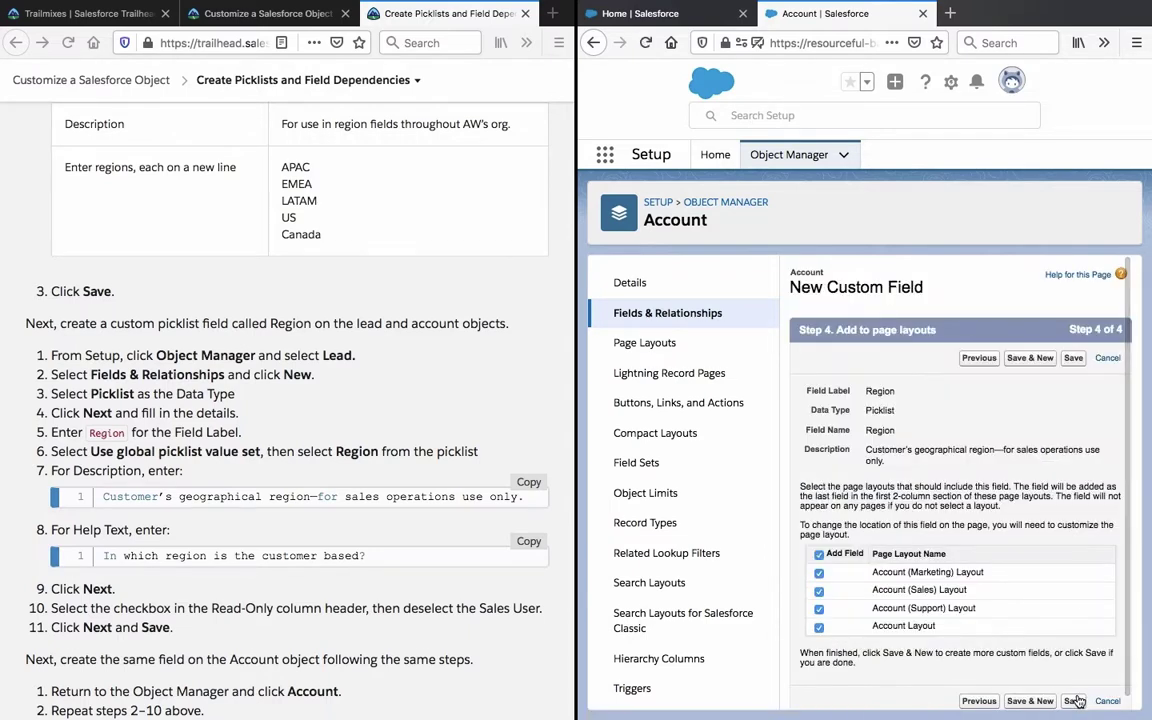
click(1074, 701)
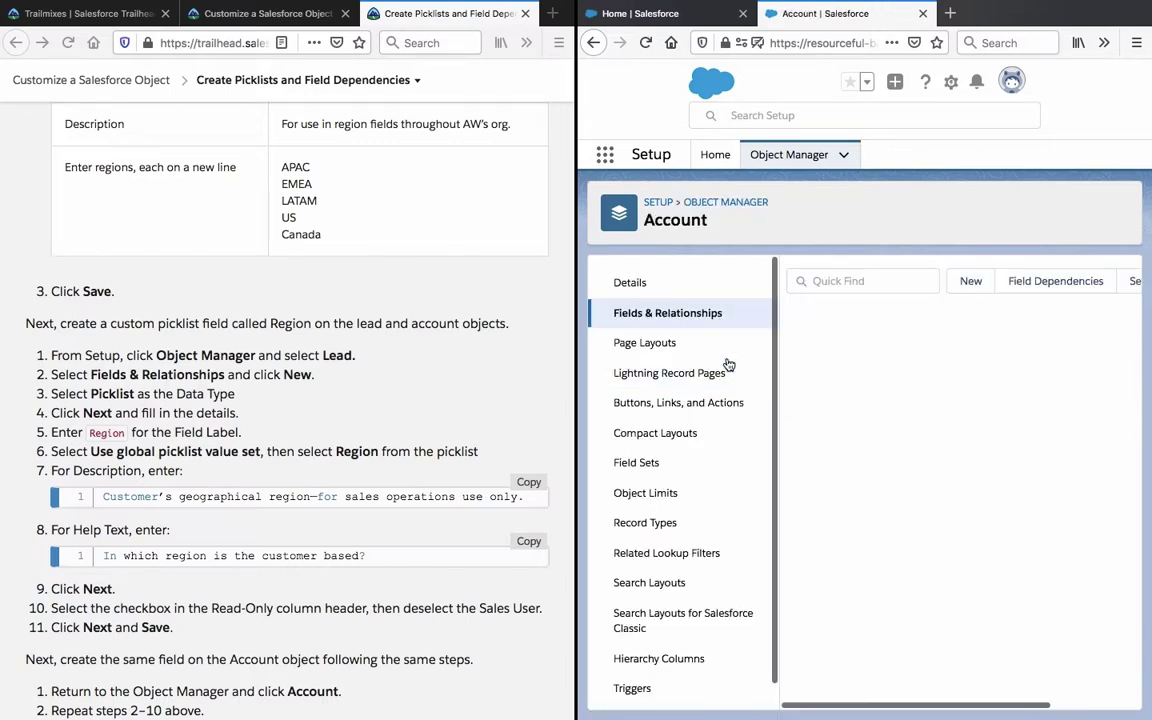
scroll(430, 300, down, 10)
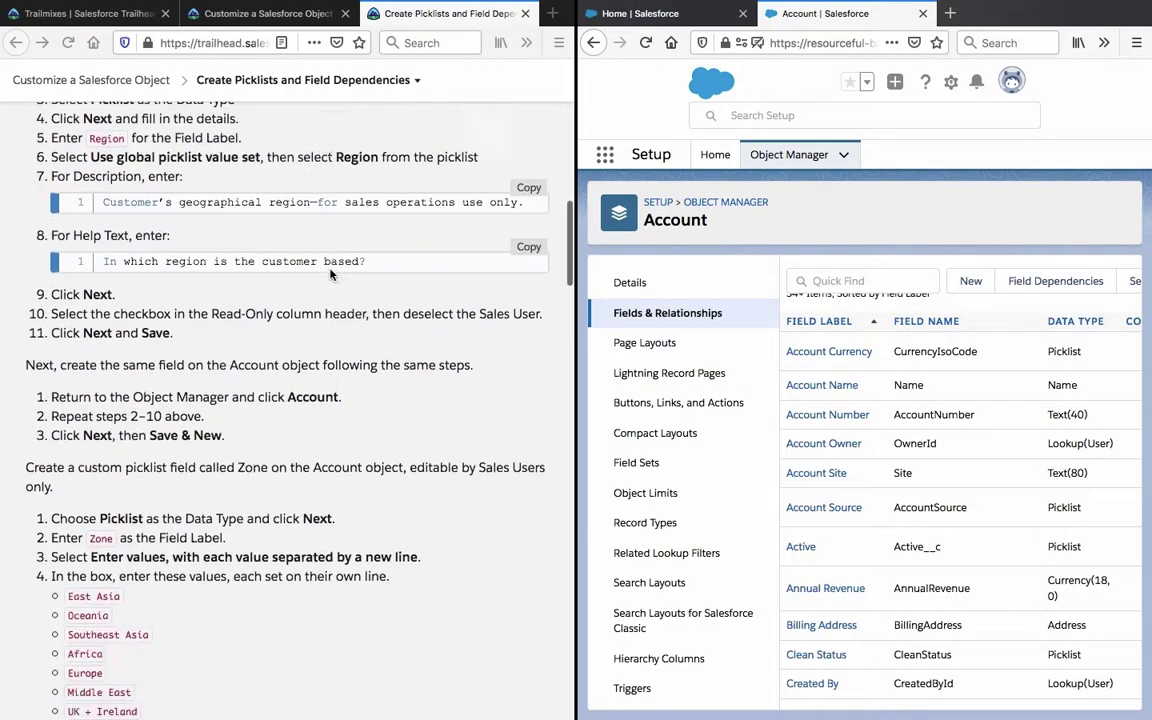
scroll(331, 275, up, 5)
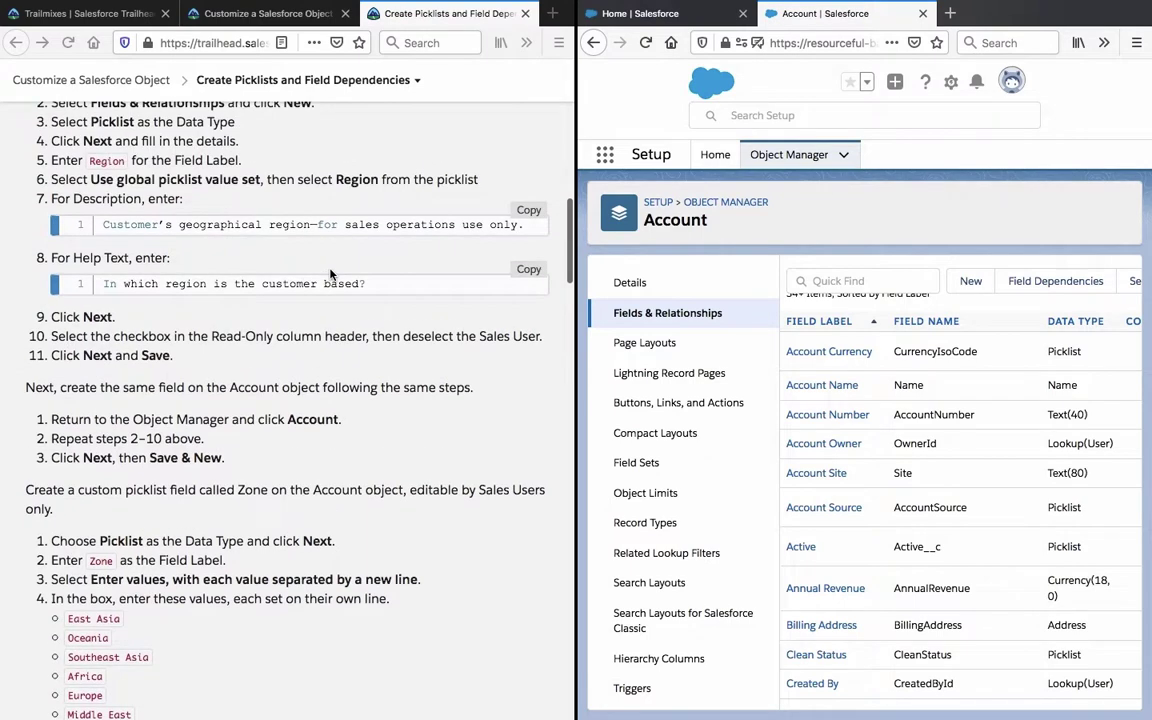
scroll(331, 275, down, 3)
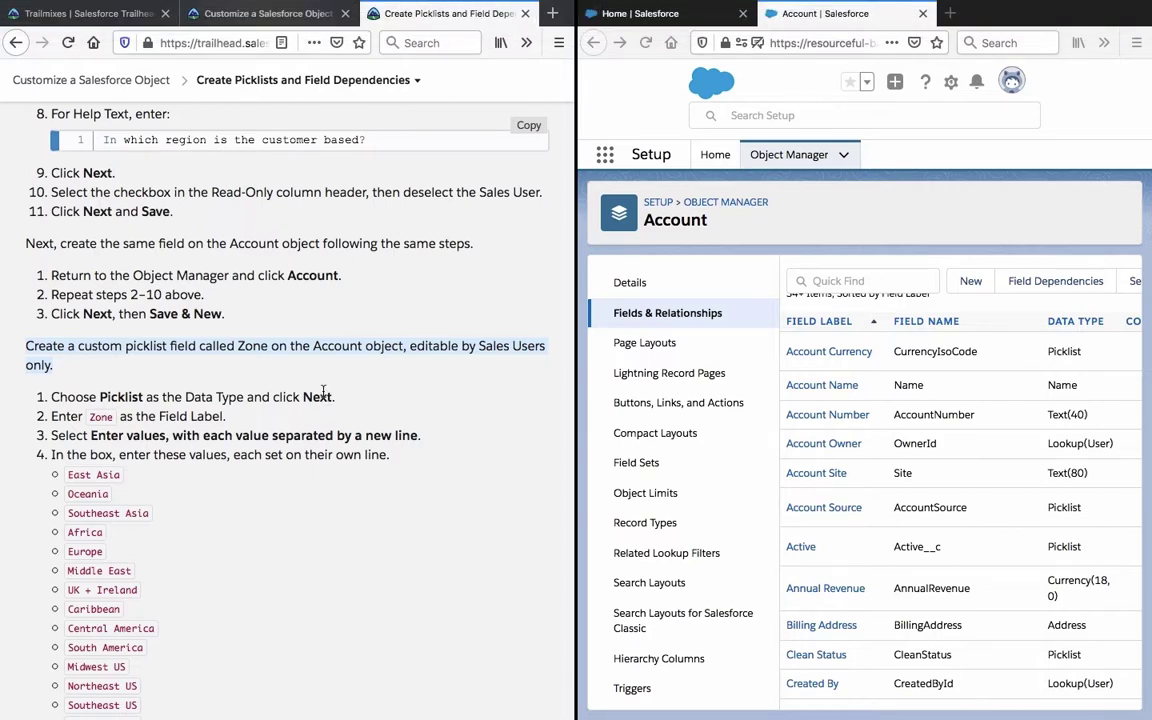
triple_click(323, 396)
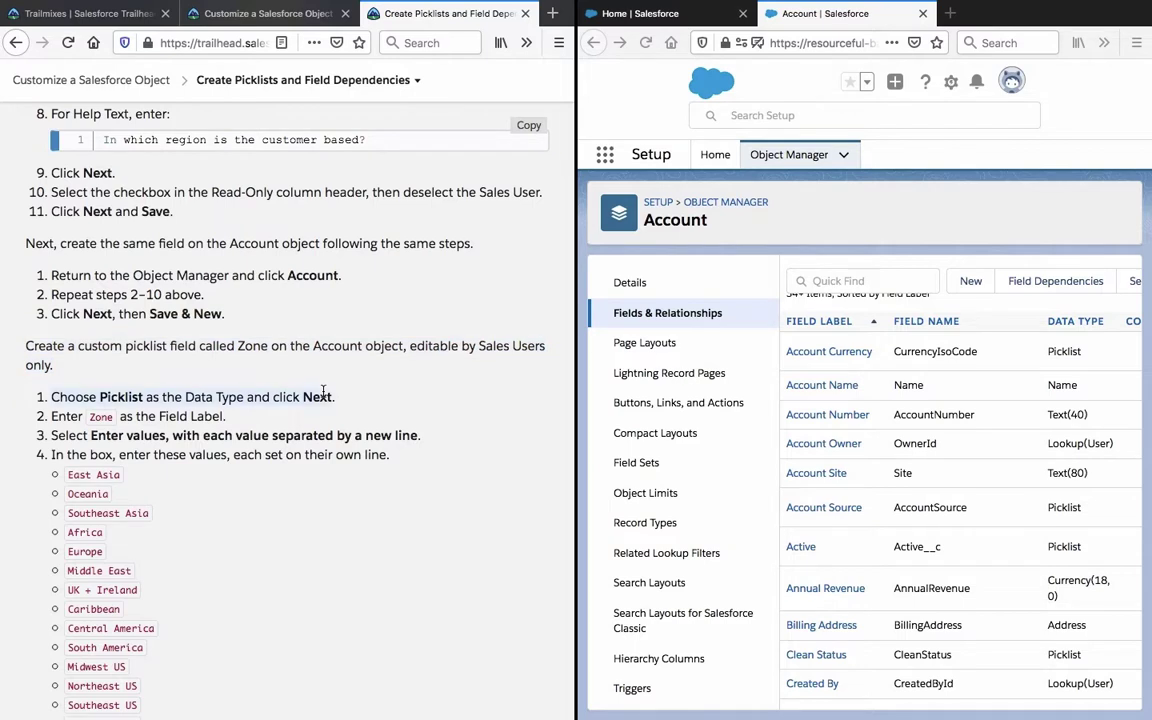
scroll(323, 391, down, 2)
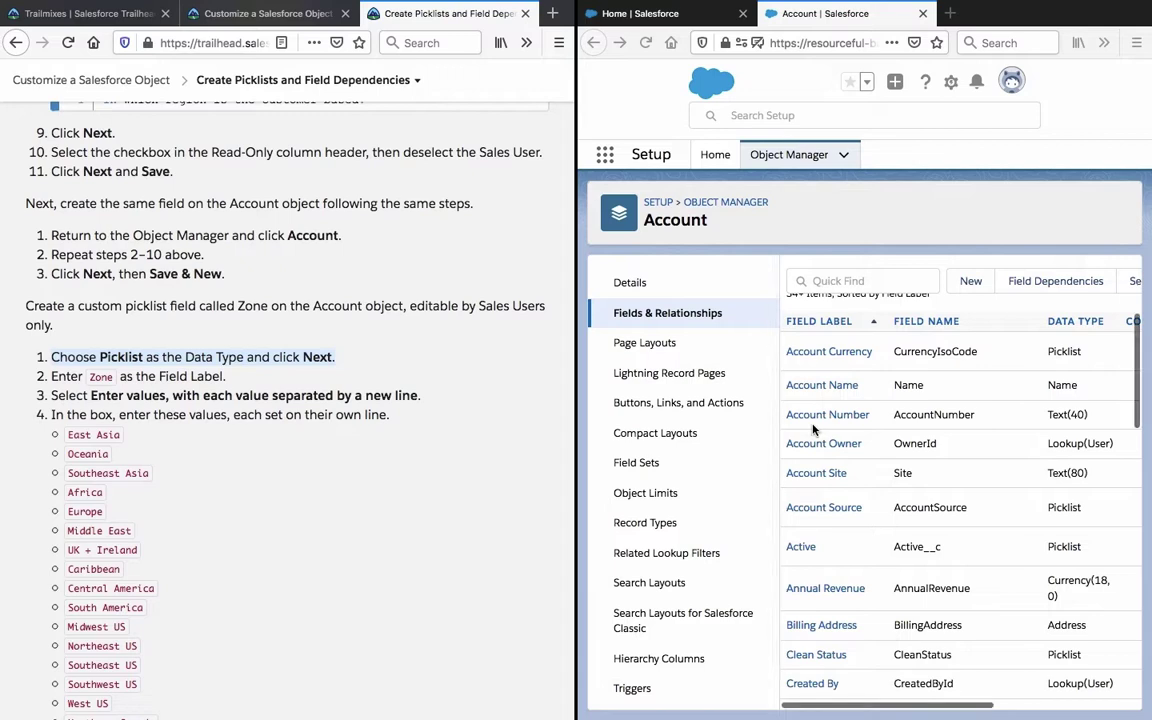
click(667, 310)
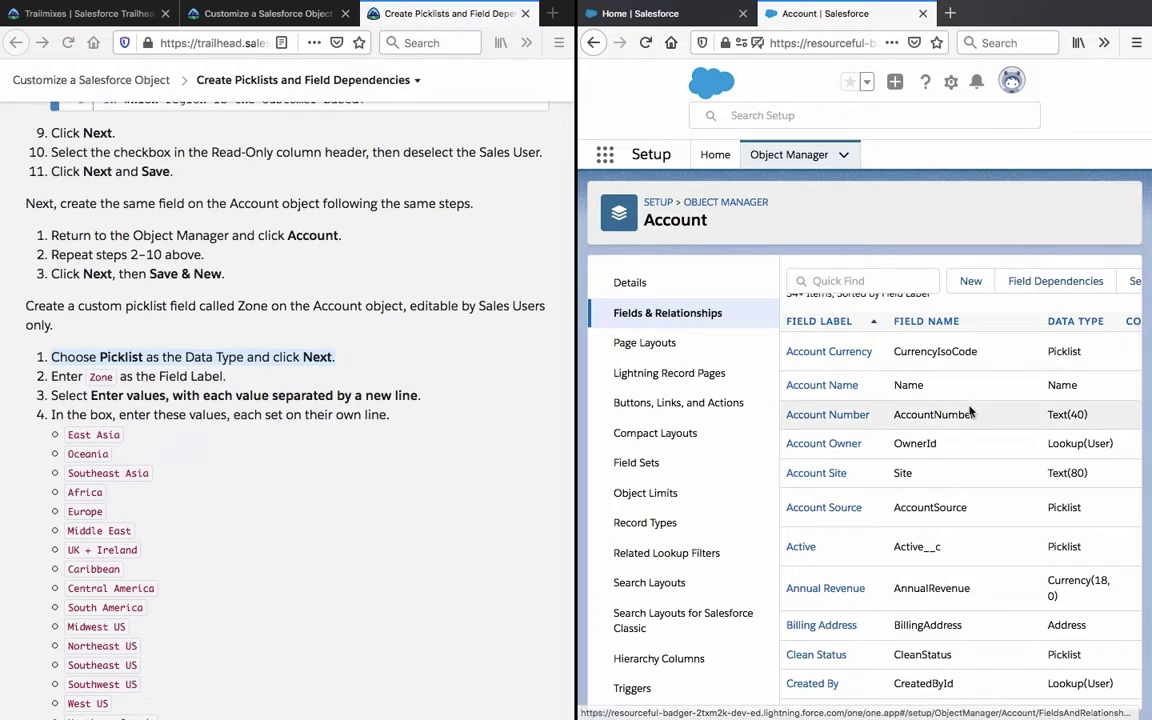
click(971, 282)
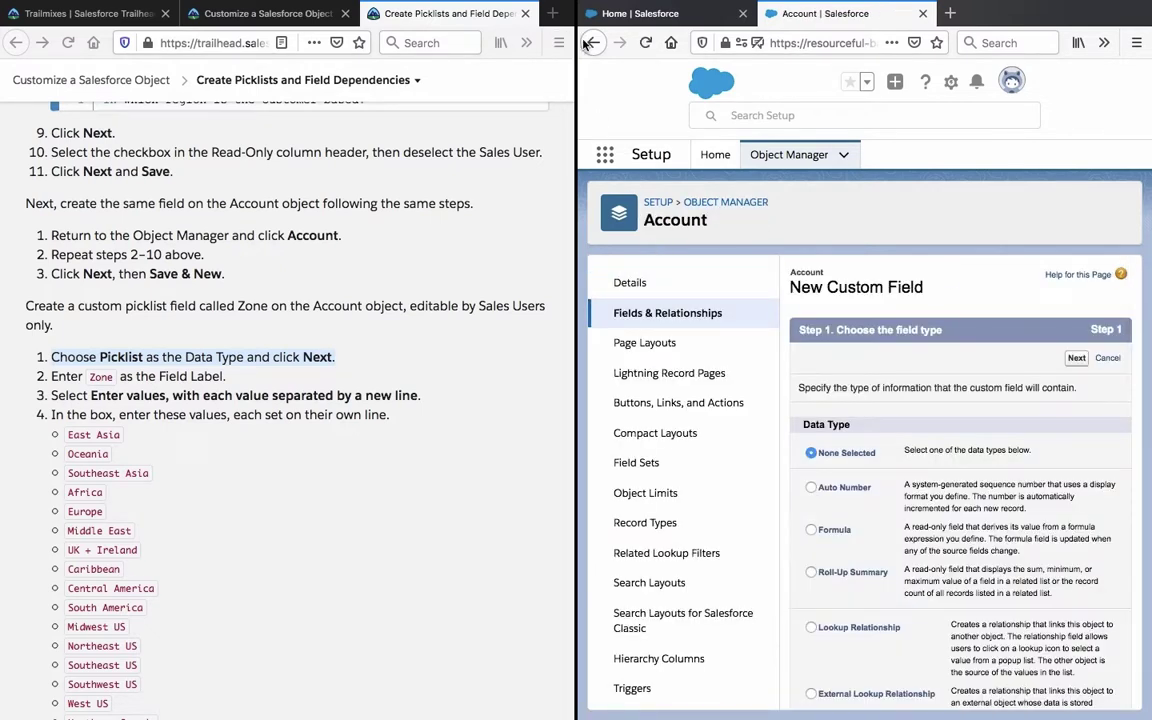
Choose the Picklist type and enter Zone as the field label, filling in the name Zone
scroll(1115, 653, down, 3)
scroll(1115, 653, down, 5)
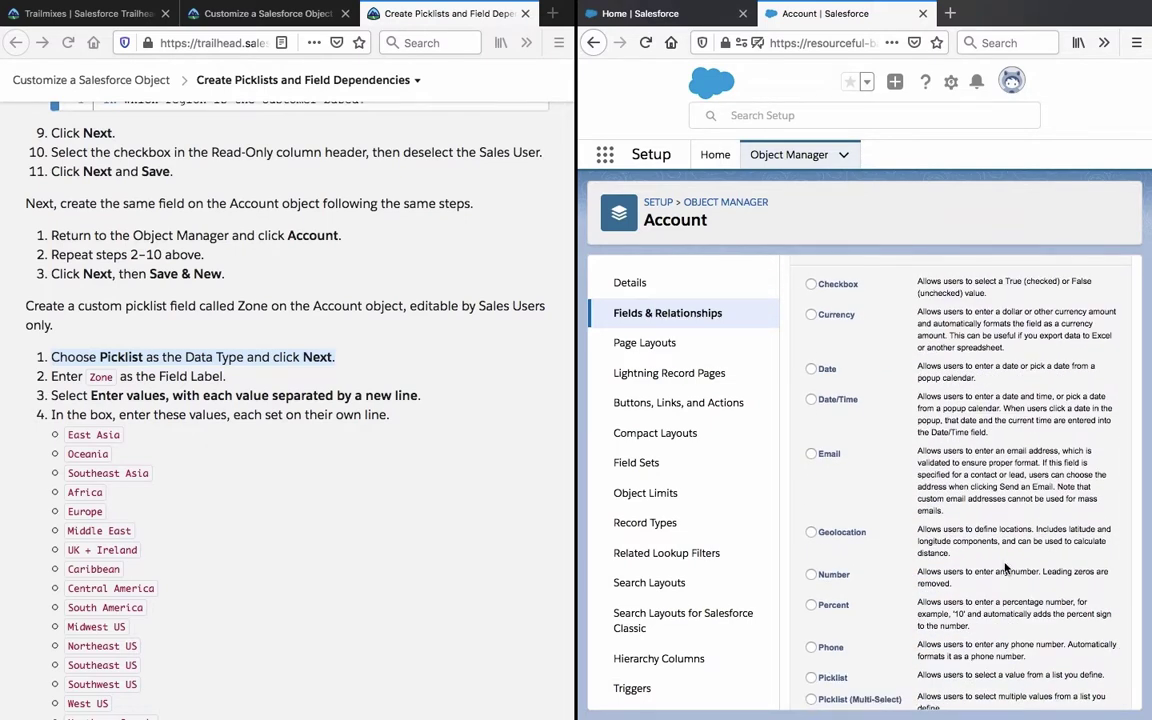
scroll(1005, 568, down, 4)
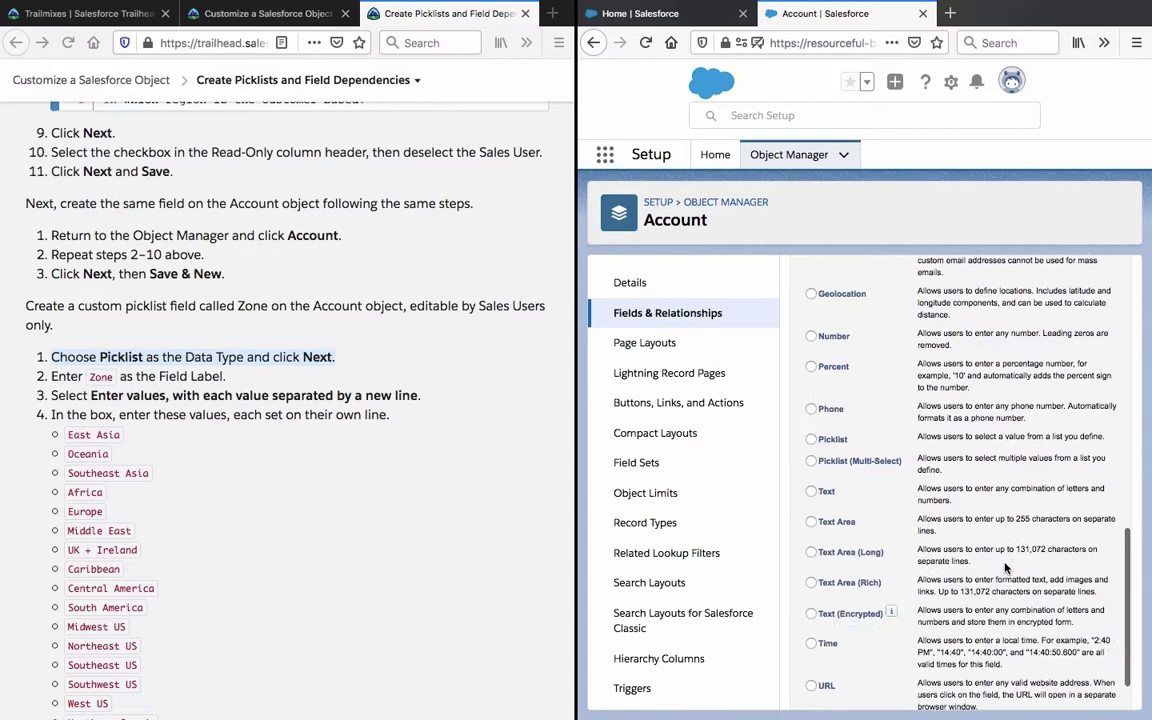
click(810, 439)
scroll(964, 415, up, 10)
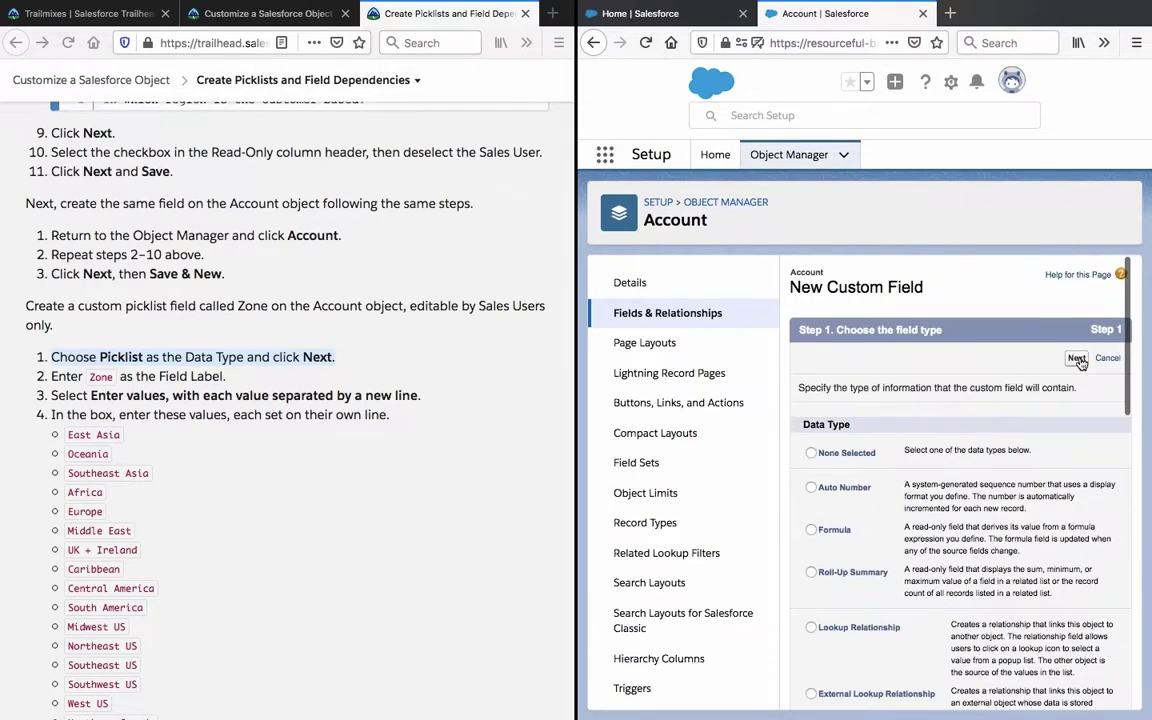
click(1076, 357)
click(922, 391)
text(Z)
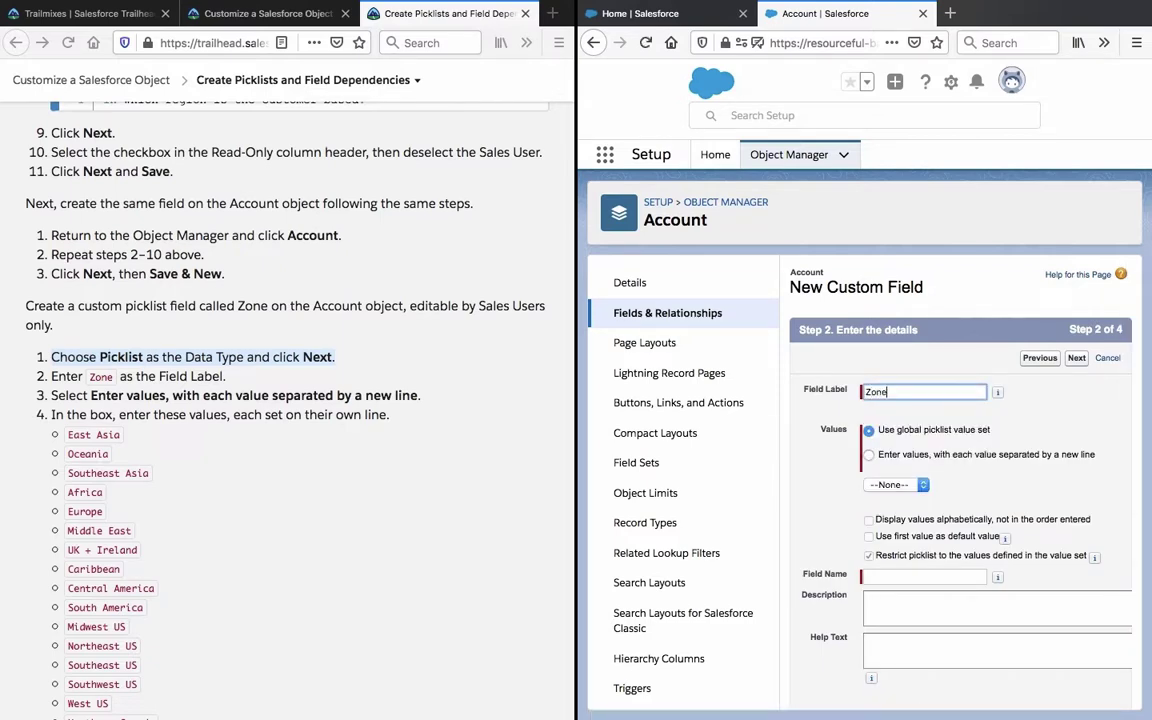
text(one)
key(Tab)
scroll(880, 380, down, 1)
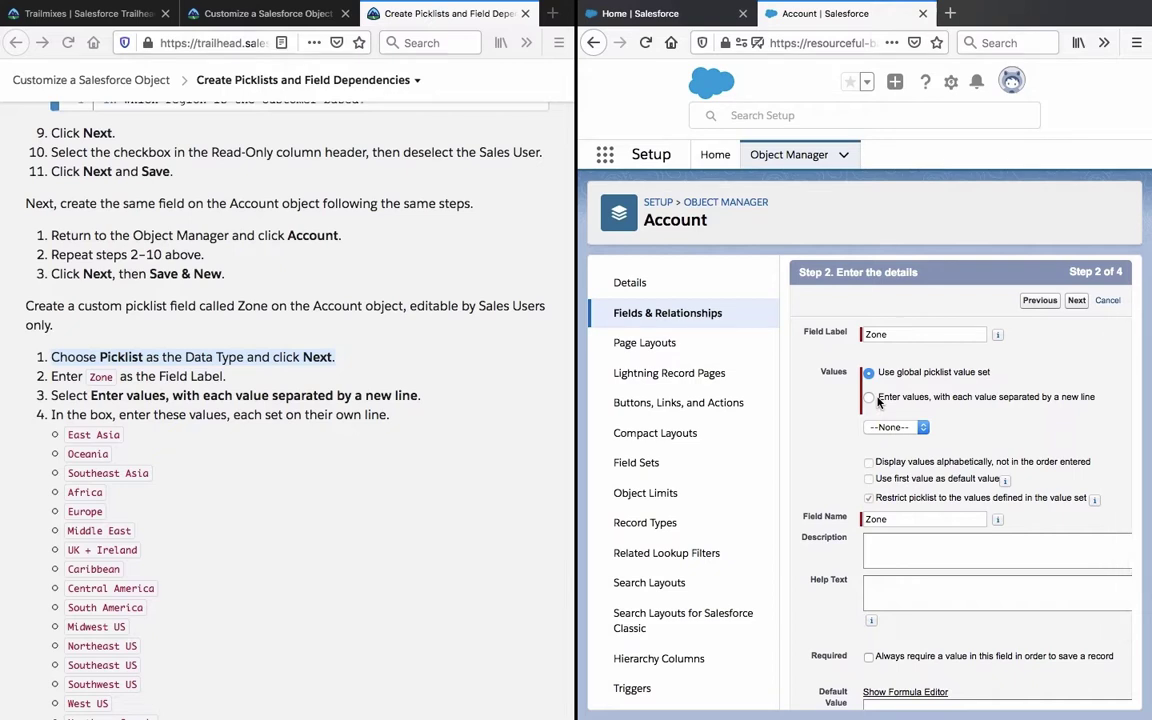
Copy the zone list from Trailhead and paste it into the Zone Values box
click(878, 401)
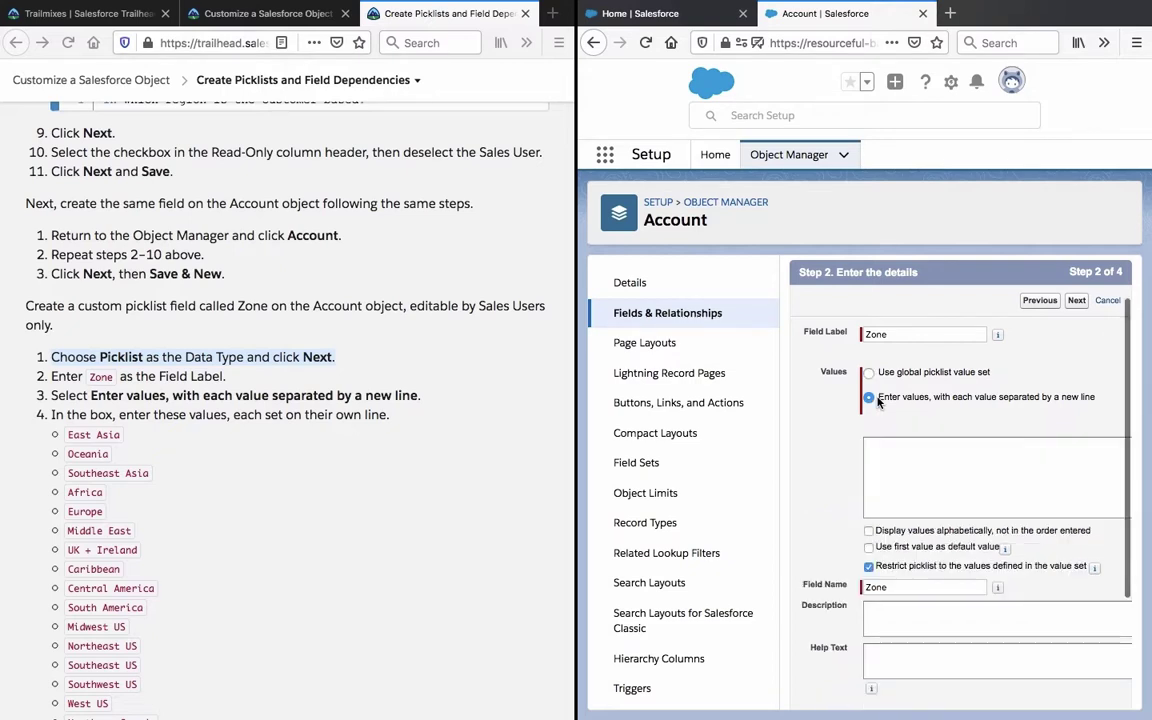
scroll(265, 417, down, 4)
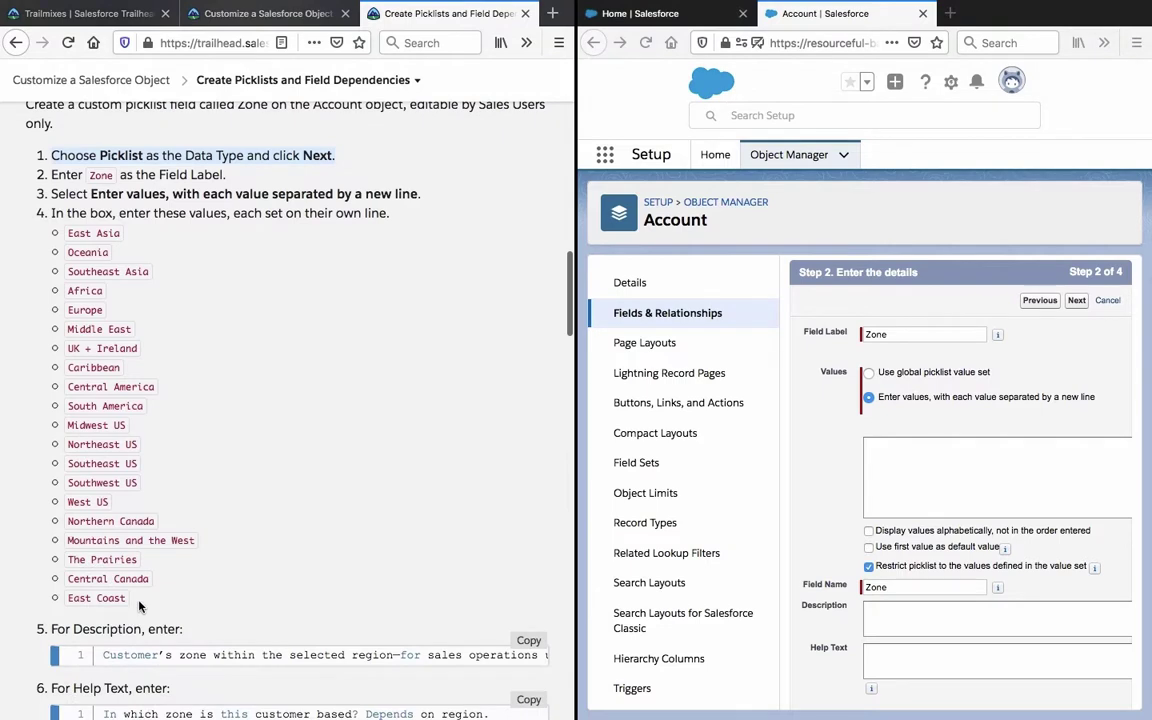
right_click(85, 230)
click(113, 241)
click(888, 502)
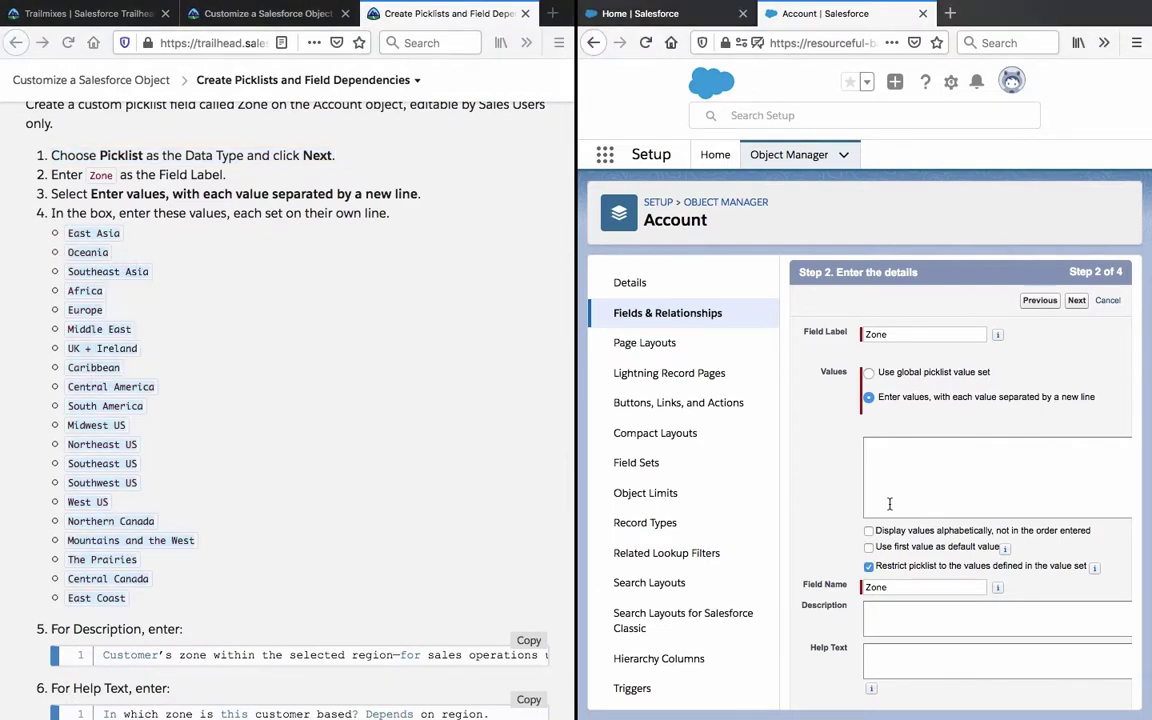
key(ctrl+v)
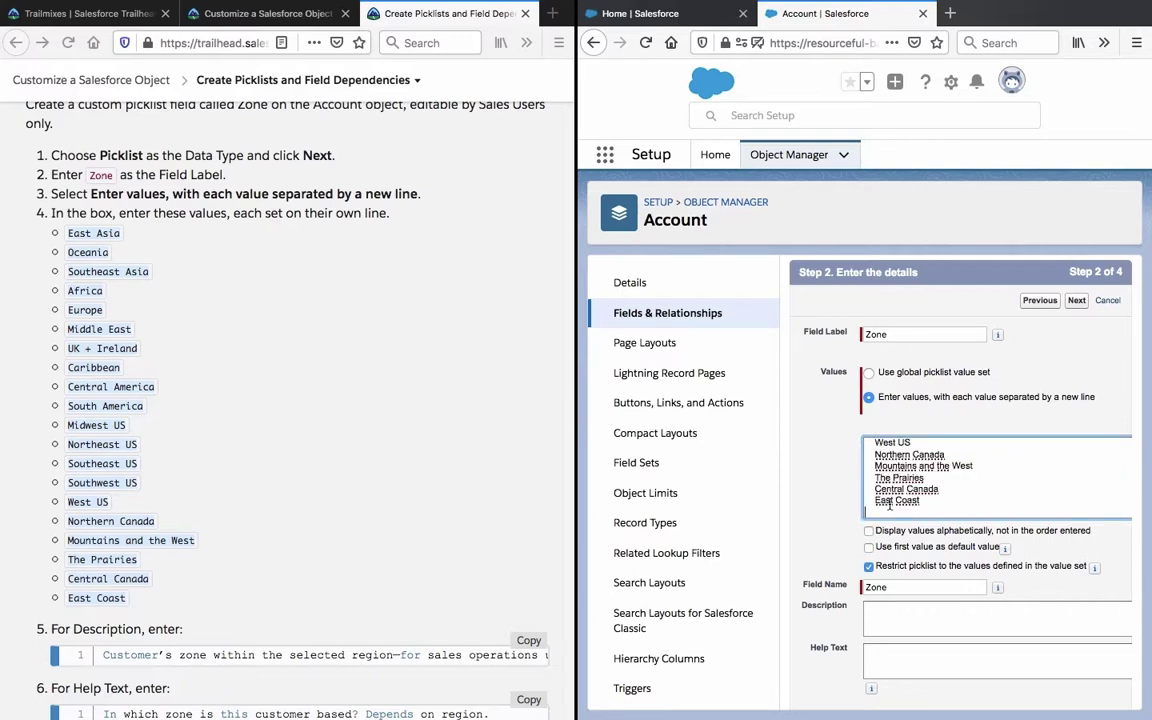
key(BackSpace)
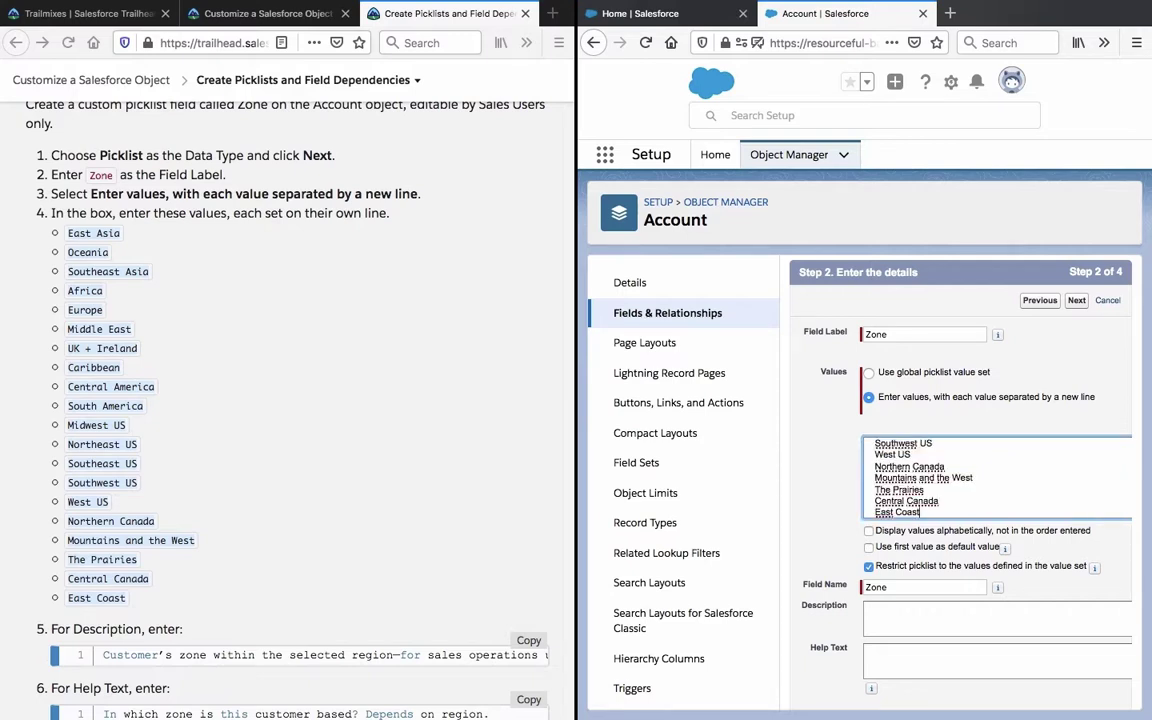
Remove the blank line above East Asia and the indents before Oceania through UK + Ireland
triple_click(872, 503)
click(868, 502)
scroll(880, 470, up, 5)
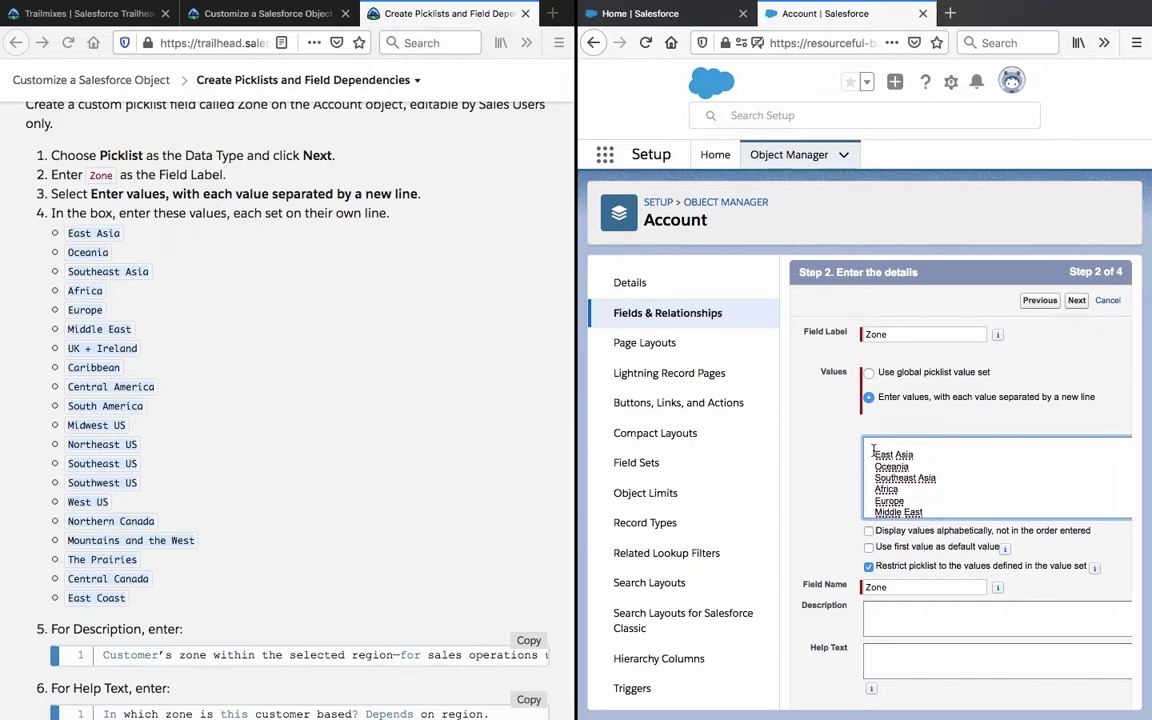
key(BackSpace)
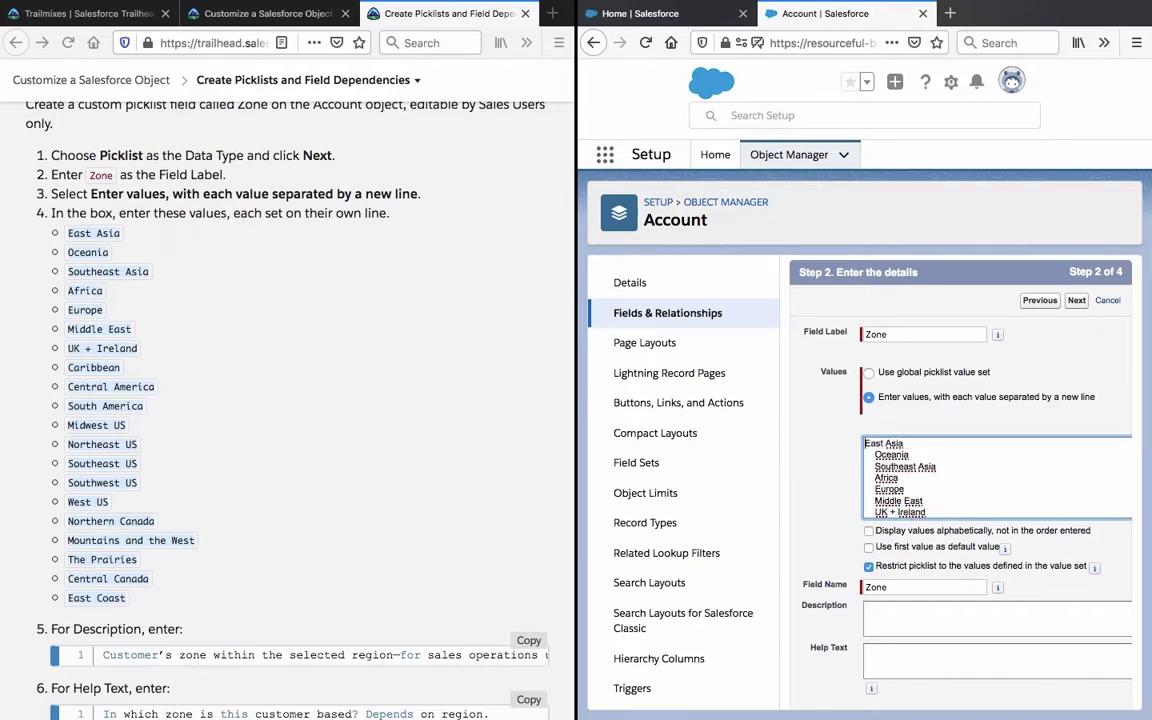
click(875, 453)
key(BackSpace)
key(BackSpace)
click(874, 478)
key(BackSpace)
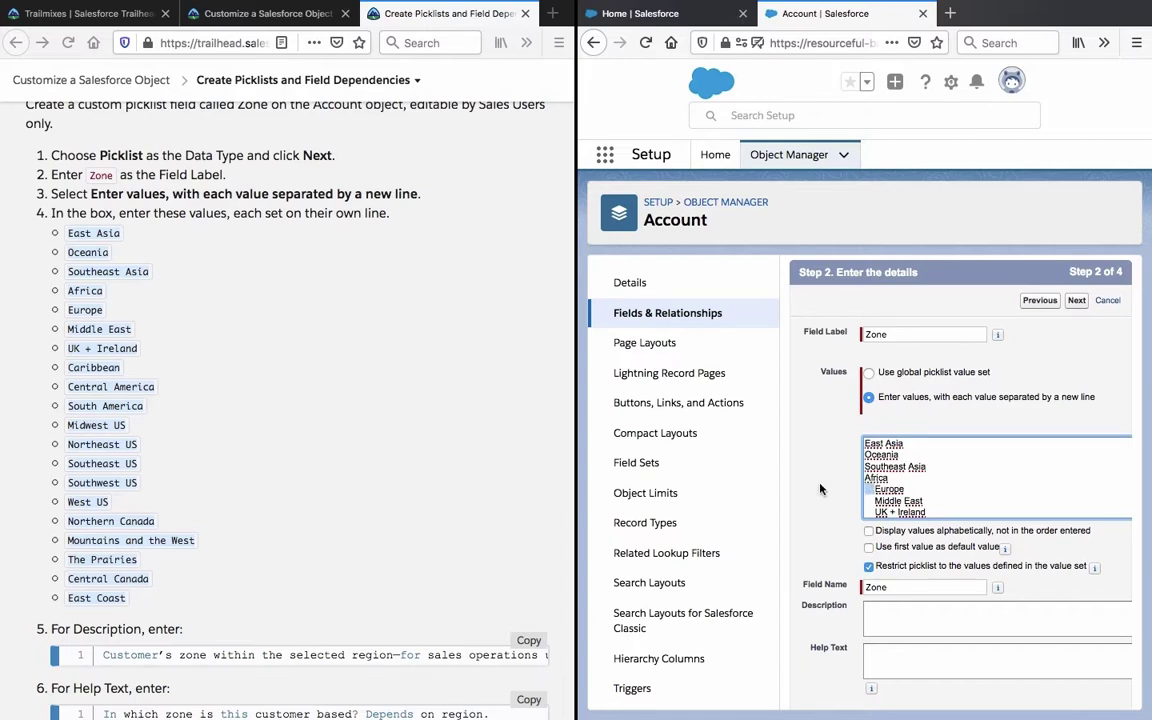
scroll(903, 486, down, 3)
scroll(903, 486, up, 5)
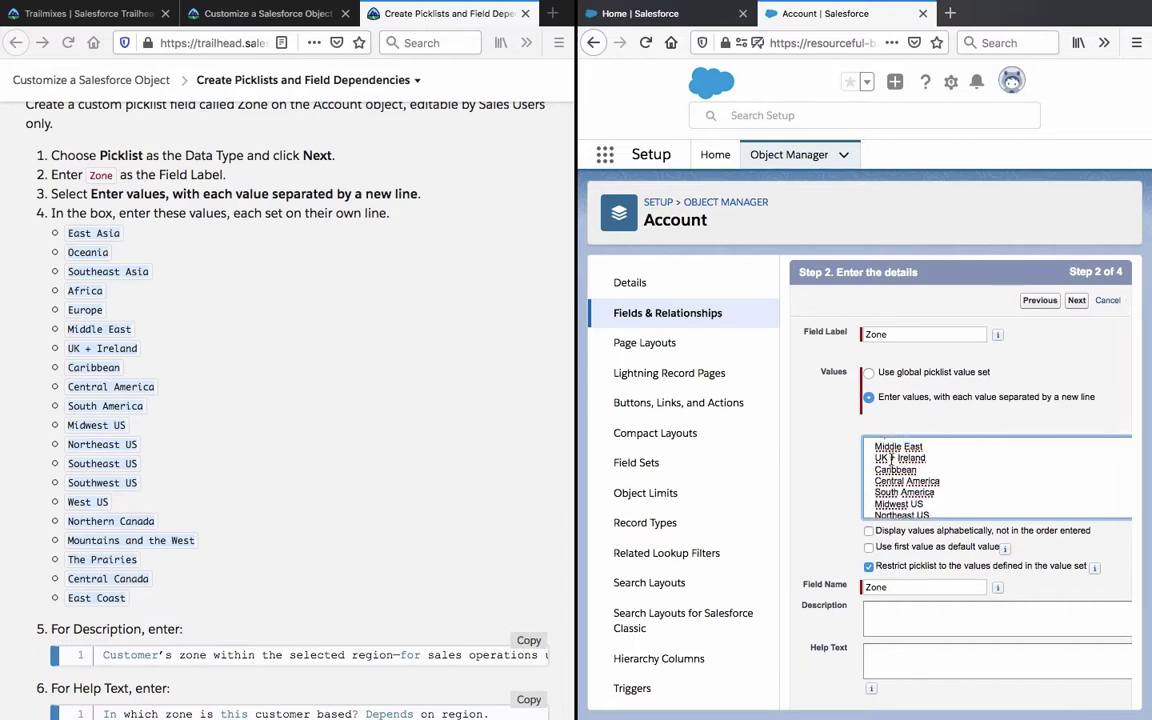
drag(876, 472, 846, 480)
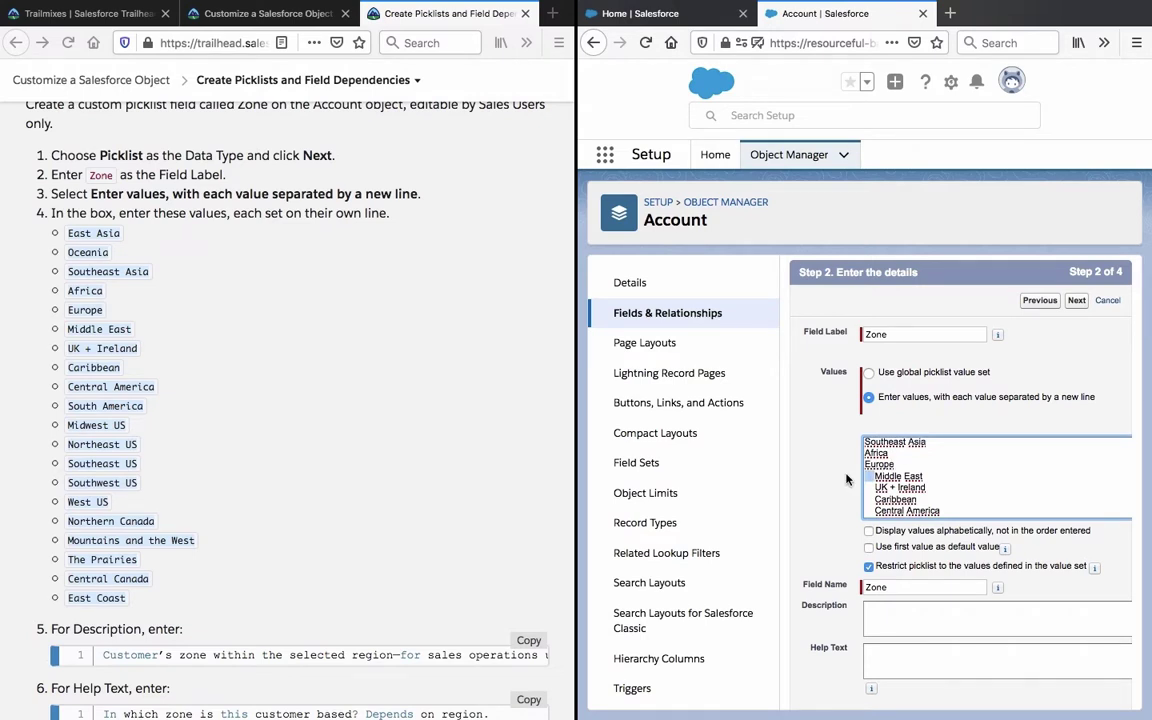
key(super+f)
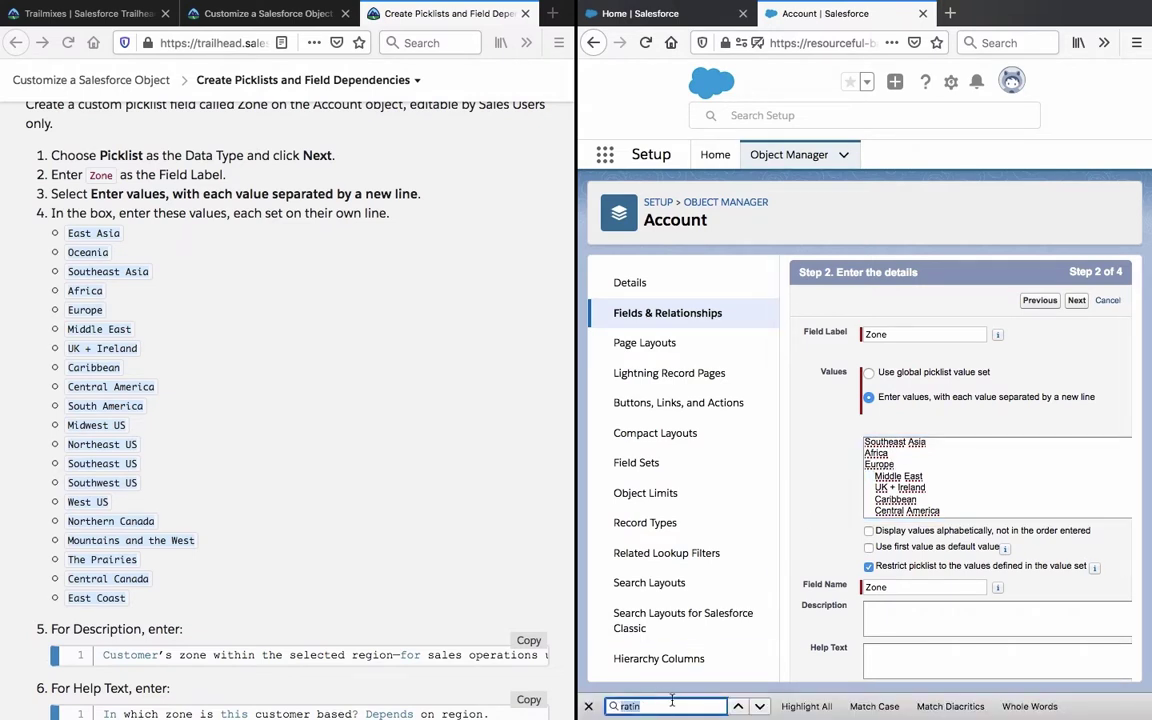
click(588, 706)
key(BackSpace)
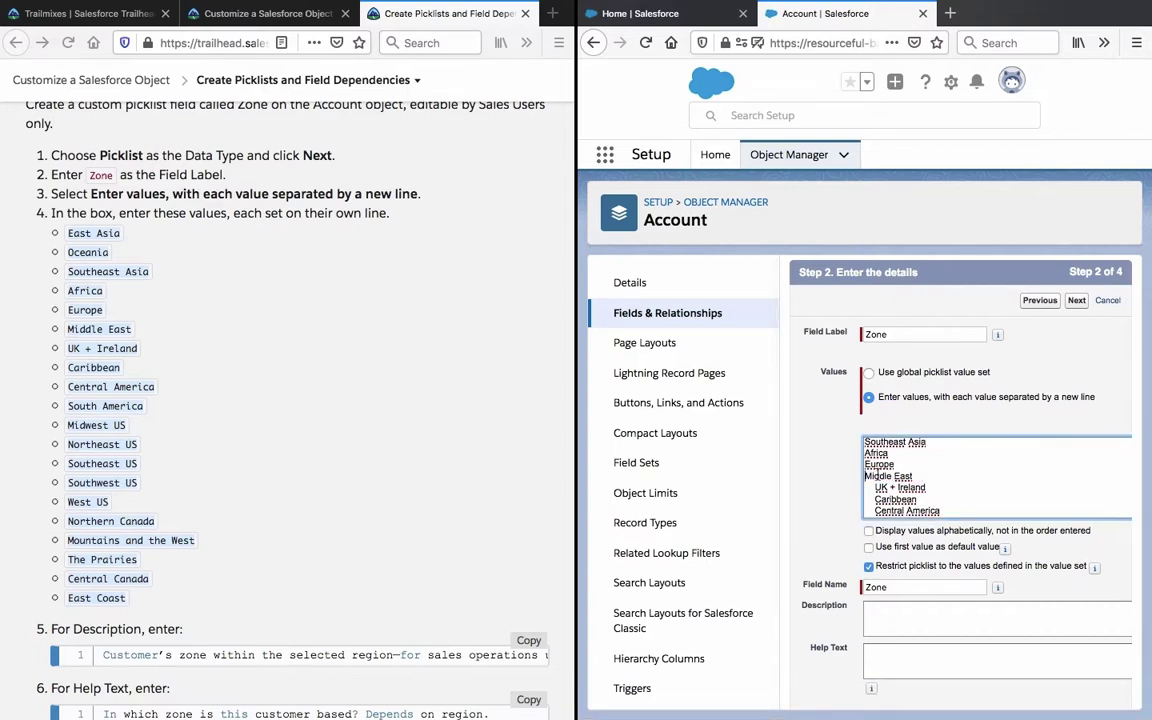
key(BackSpace)
Delete the leading indents before Caribbean, Central America, Southeast US and West US
drag(875, 499, 857, 497)
key(BackSpace)
scroll(997, 477, down, 2)
drag(875, 460, 863, 494)
key(BackSpace)
key(BackSpace)
key(BackSpace)
key(BackSpace)
scroll(888, 496, down, 3)
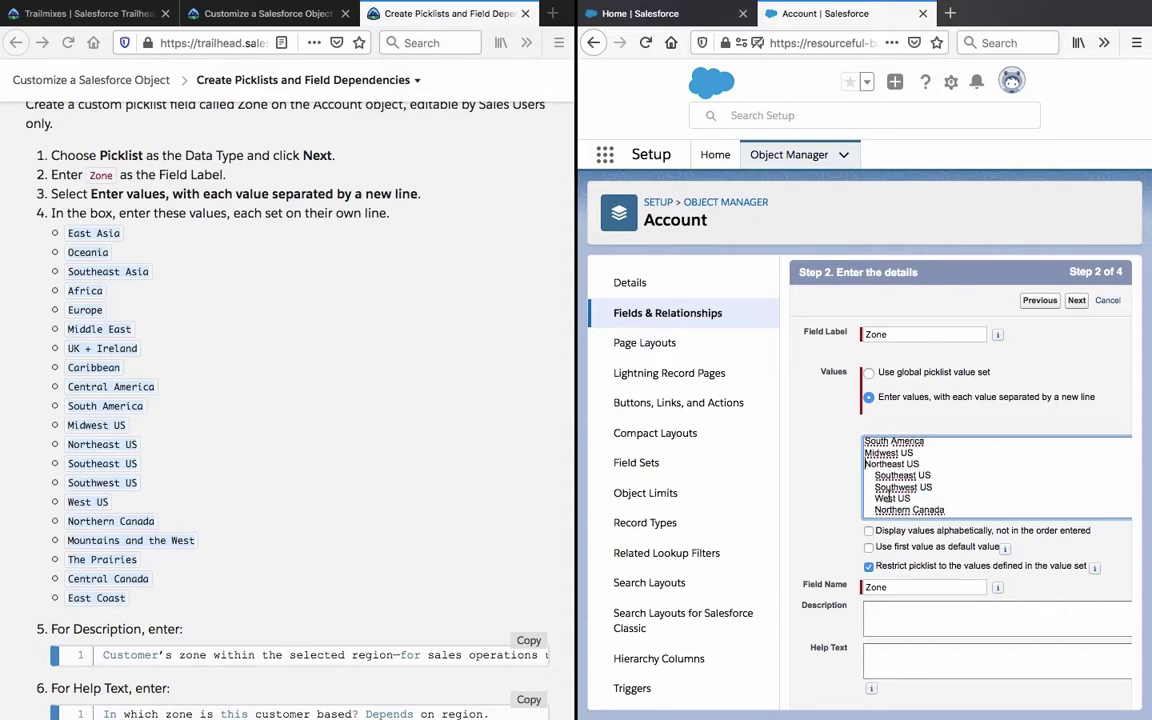
drag(875, 450, 863, 472)
key(BackSpace)
key(BackSpace)
key(BackSpace)
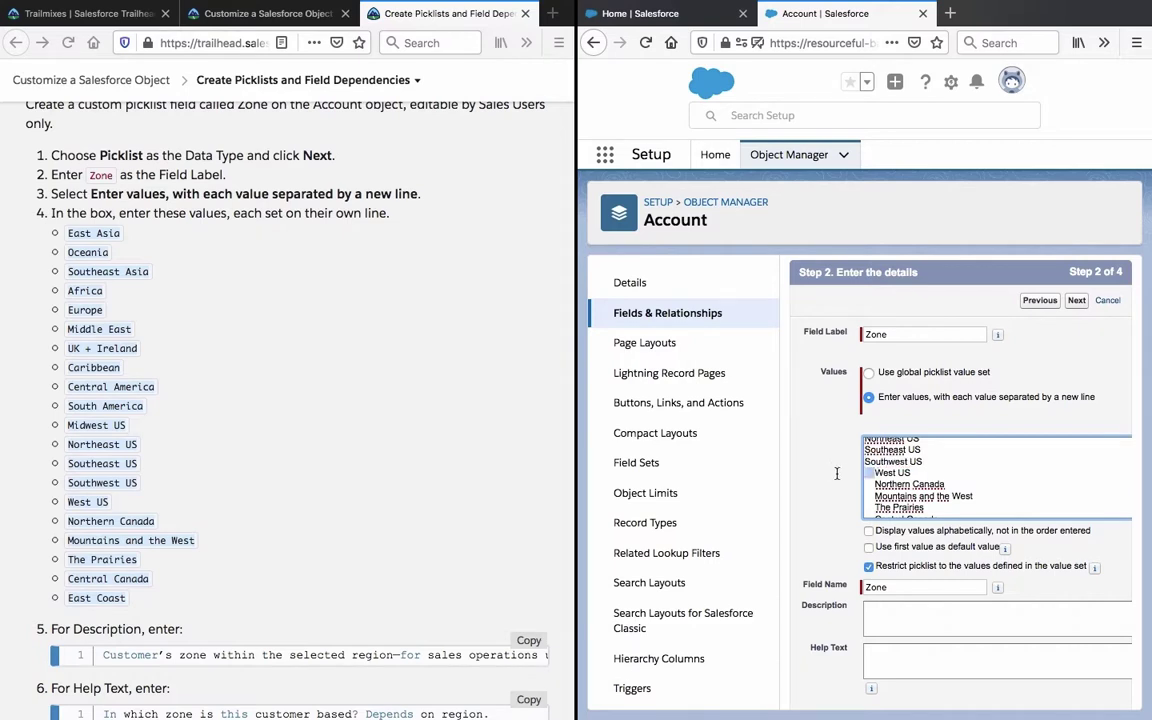
drag(900, 472, 843, 477)
key(BackSpace)
Delete the indents before Mountains and the West, The Prairies, Central Canada and East Coast
scroll(921, 480, down, 1)
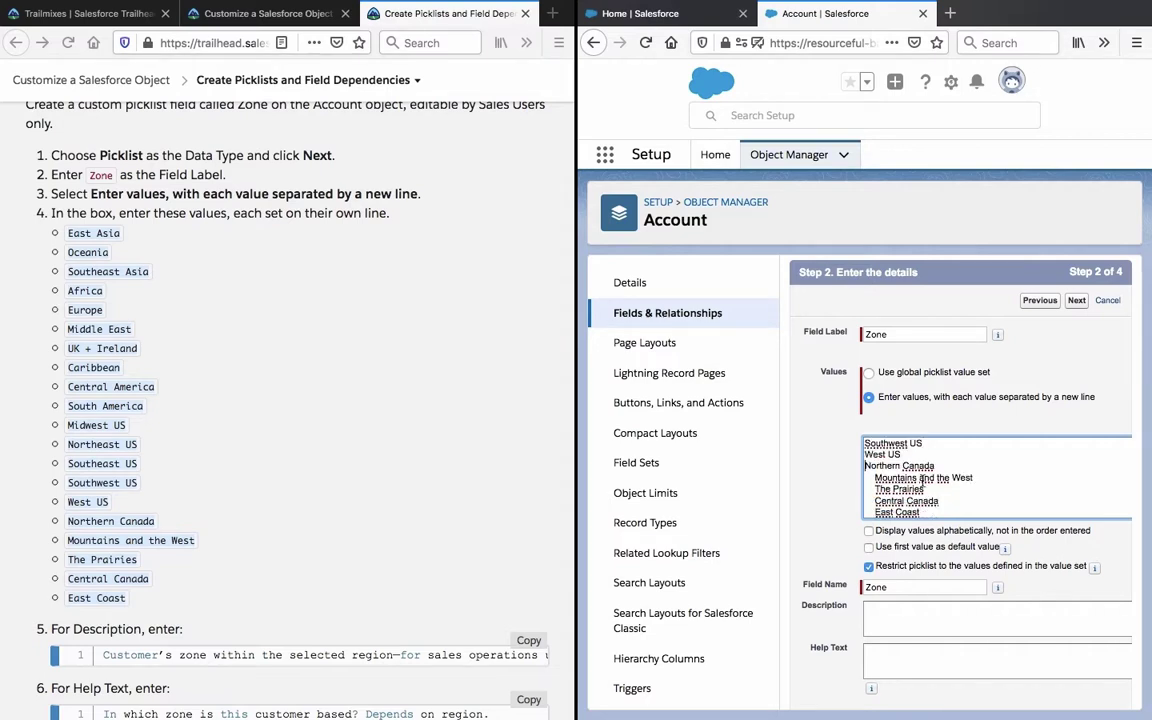
key(BackSpace)
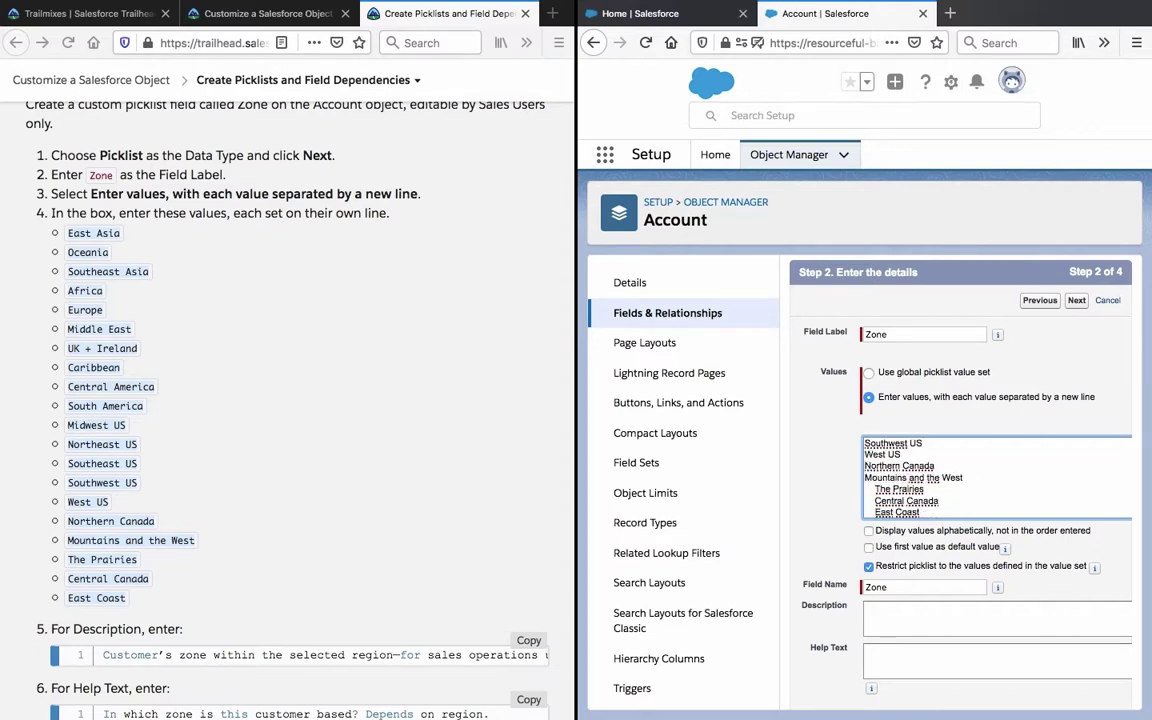
click(876, 488)
key(BackSpace)
click(875, 501)
key(BackSpace)
click(876, 512)
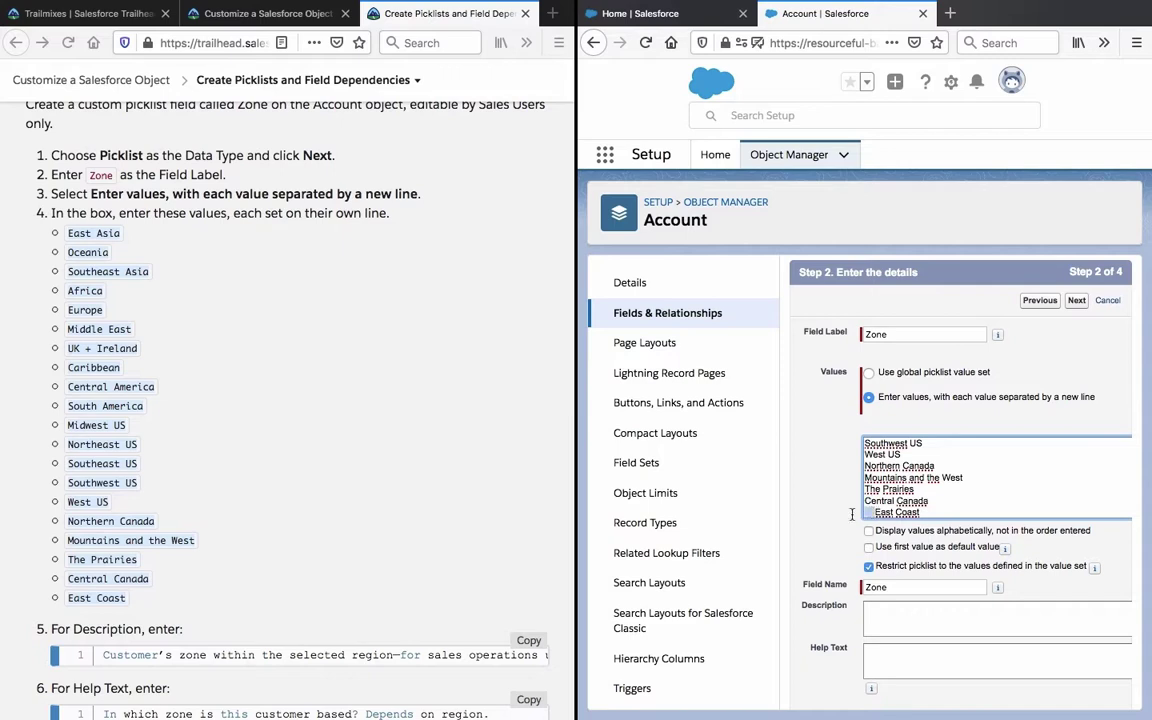
key(BackSpace)
scroll(830, 485, down, 1)
scroll(830, 485, down, 2)
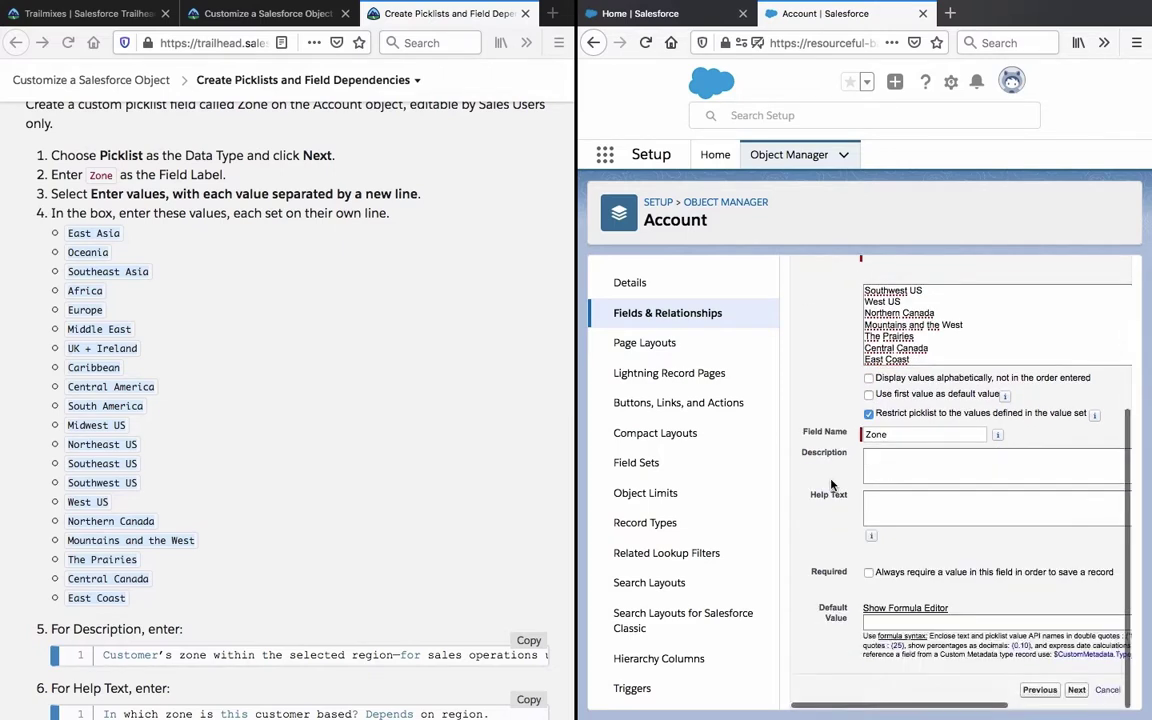
Paste the Trailhead description snippet into the Zone field's Description
scroll(505, 400, down, 3)
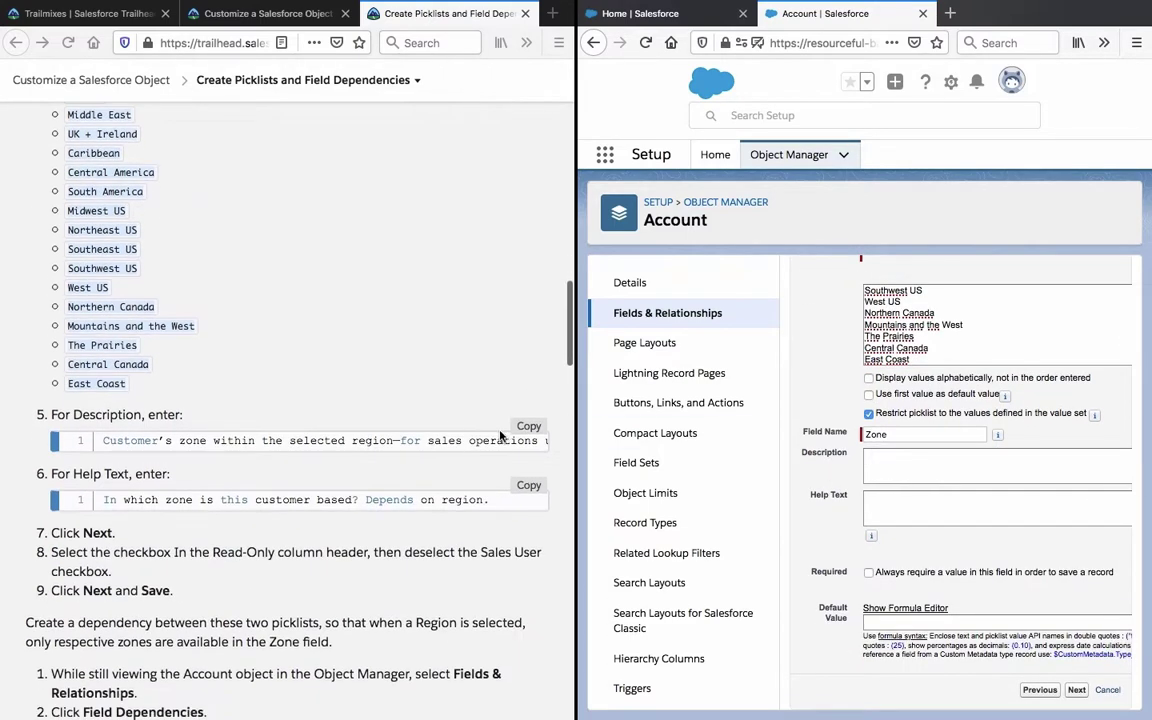
click(529, 426)
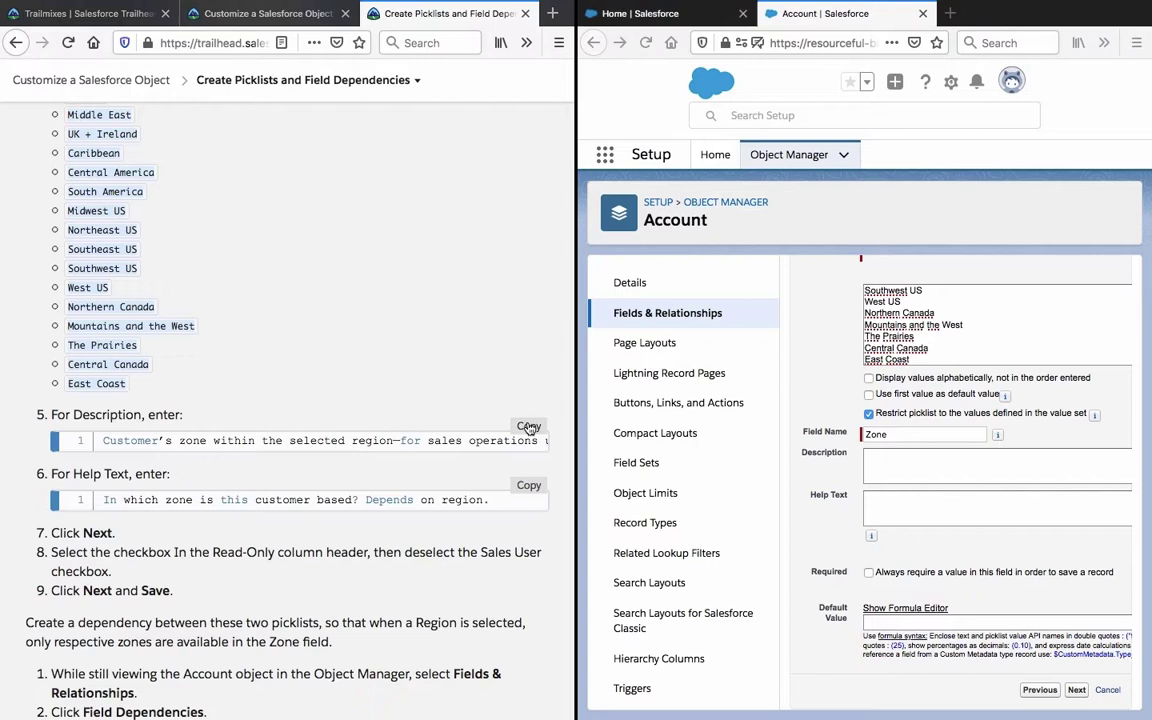
click(956, 463)
key(super+v)
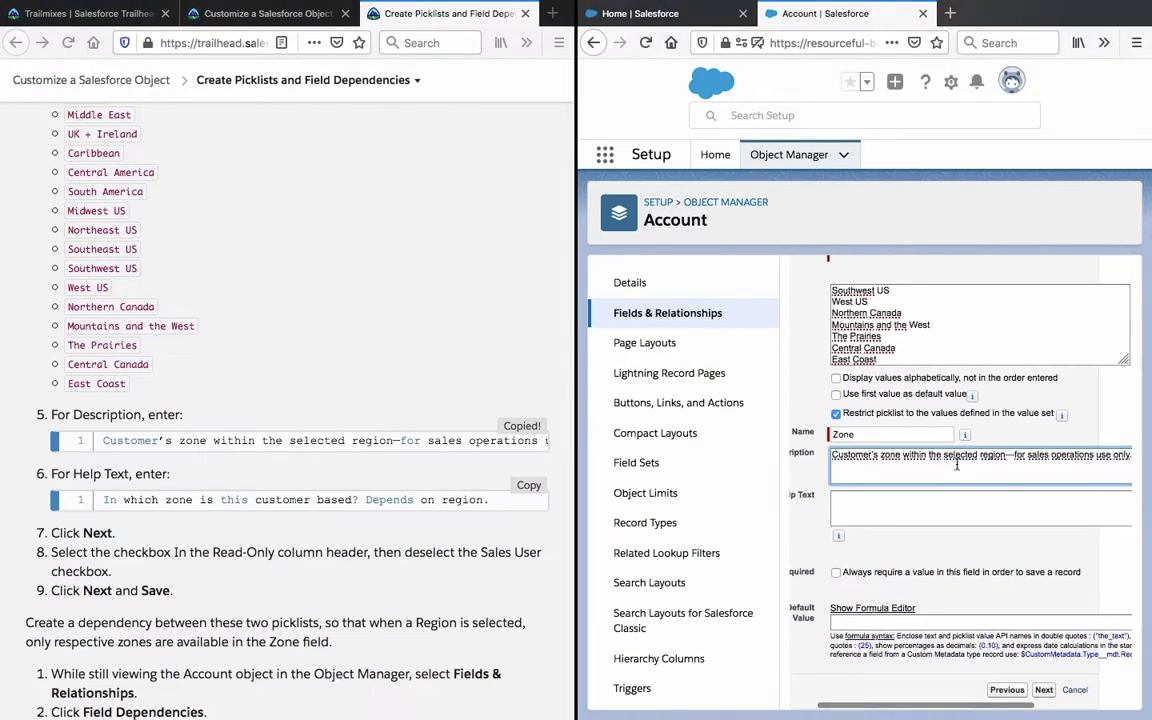
Paste the Trailhead help text into Help Text and proceed to field-level security
click(527, 483)
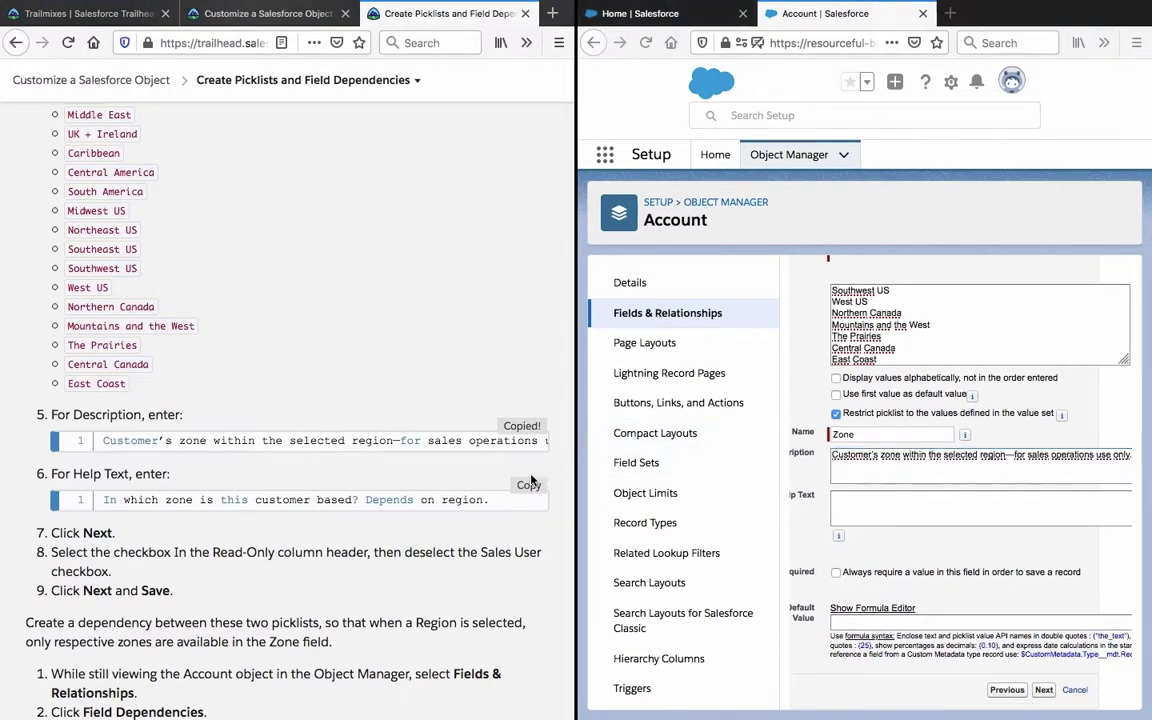
click(522, 490)
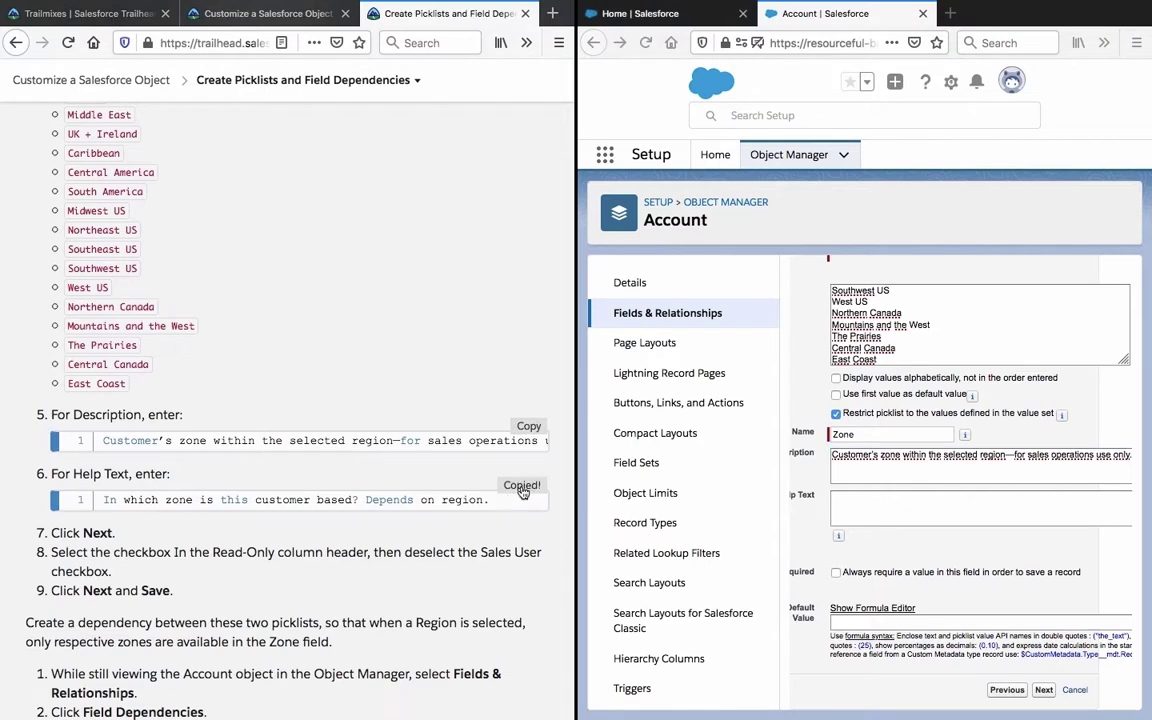
click(921, 519)
key(super+v)
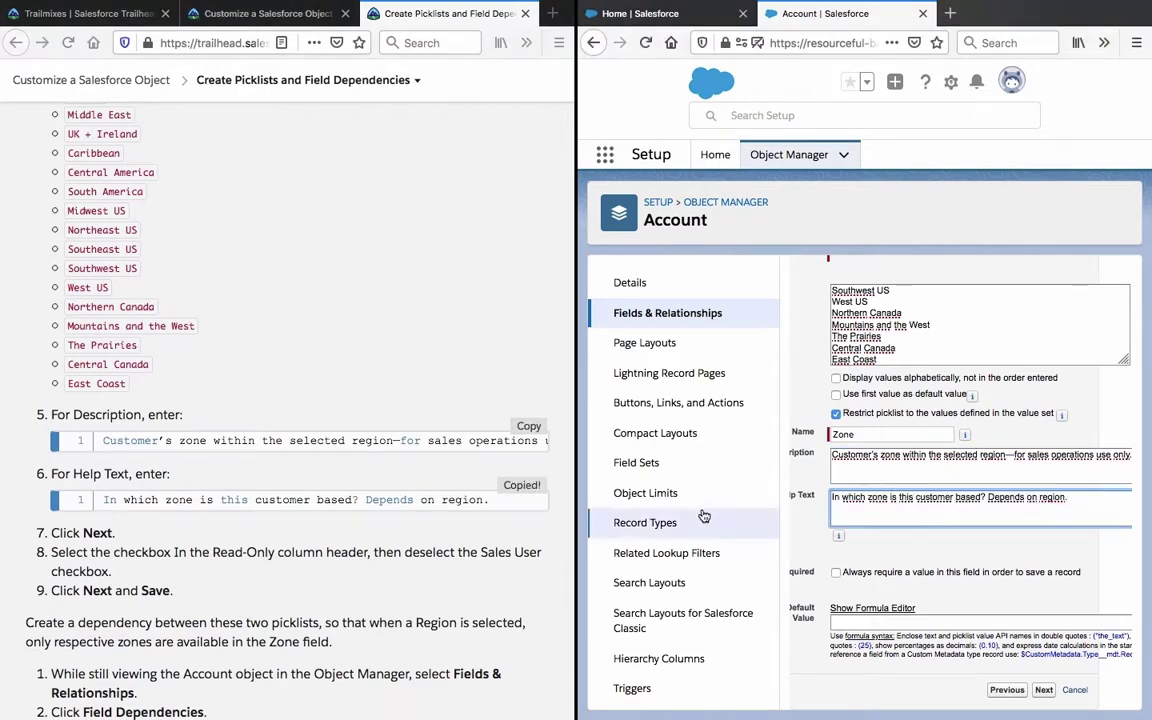
click(485, 527)
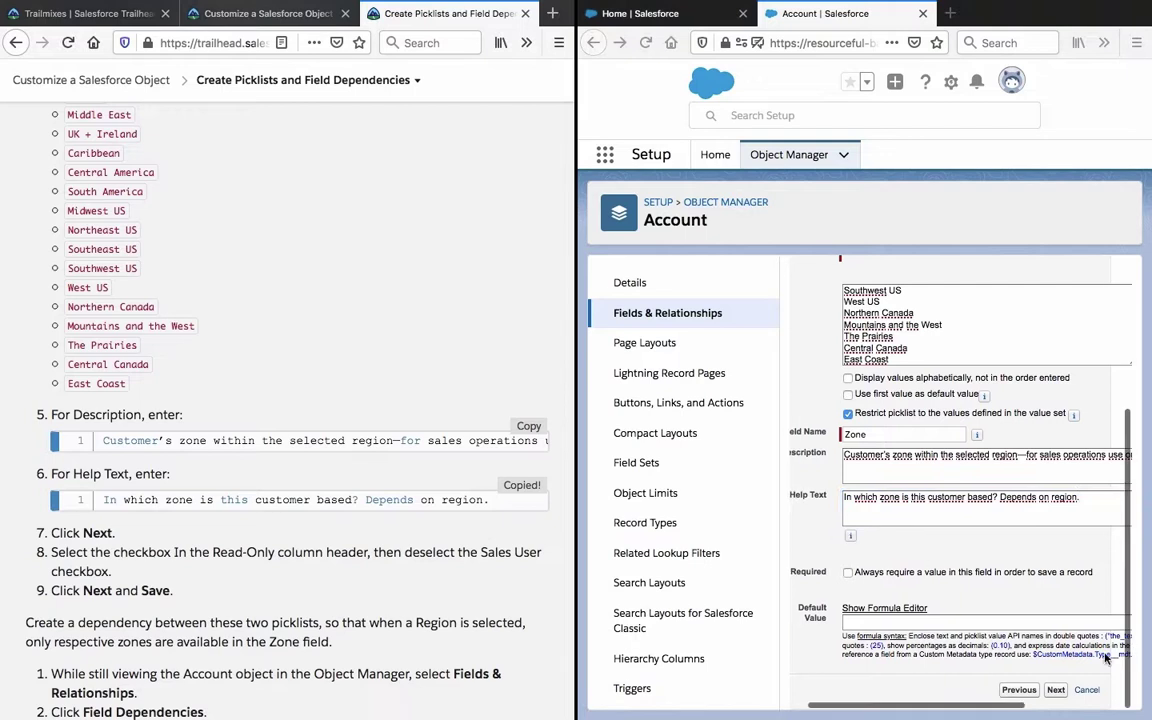
click(1056, 690)
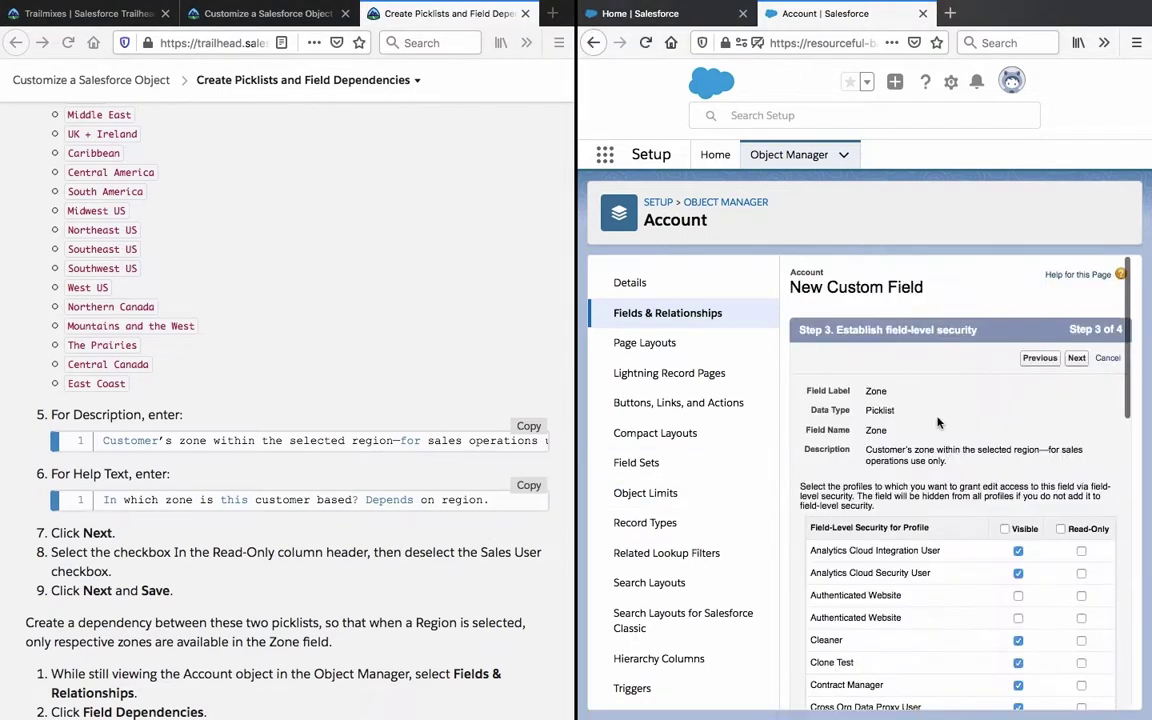
Make Zone read-only for all profiles, keep all page layouts, and save the field
click(1072, 529)
scroll(1000, 530, down, 10)
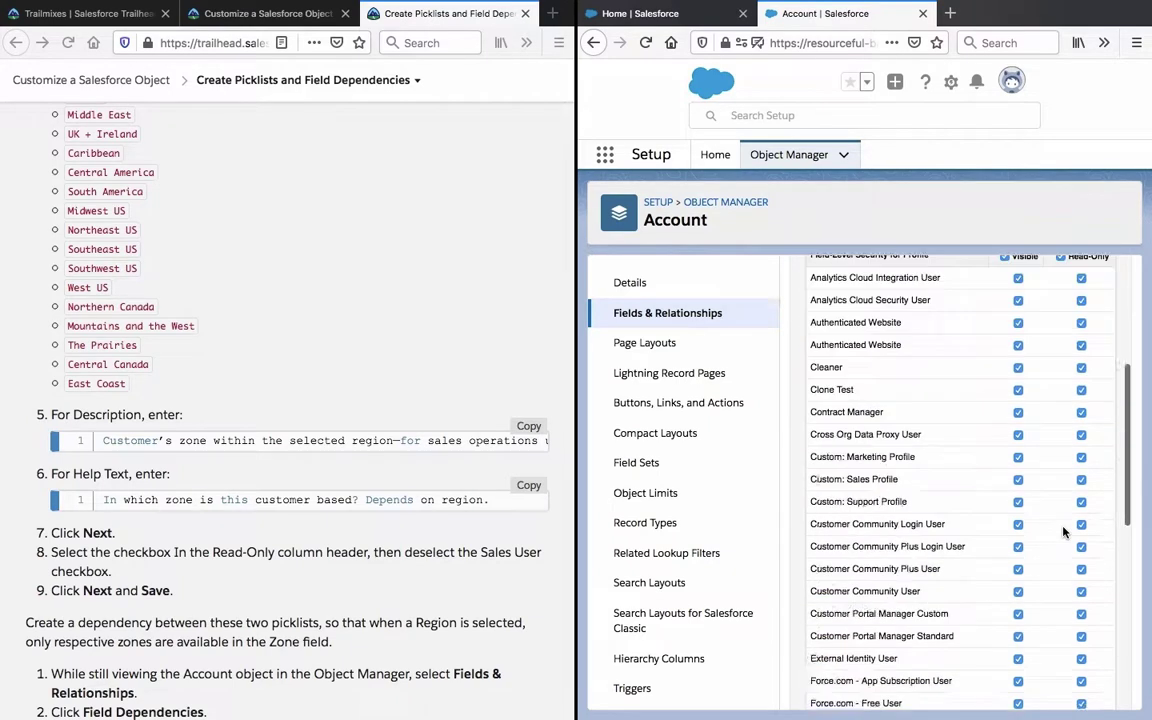
scroll(1080, 580, down, 2)
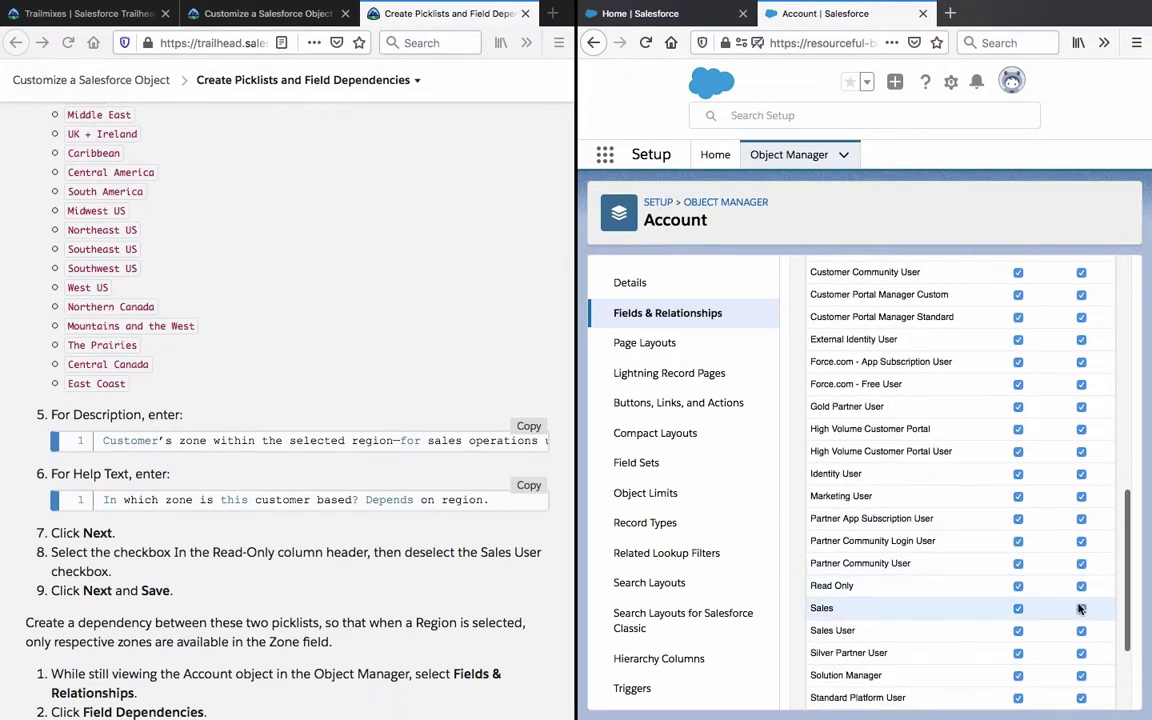
scroll(1085, 635, up, 10)
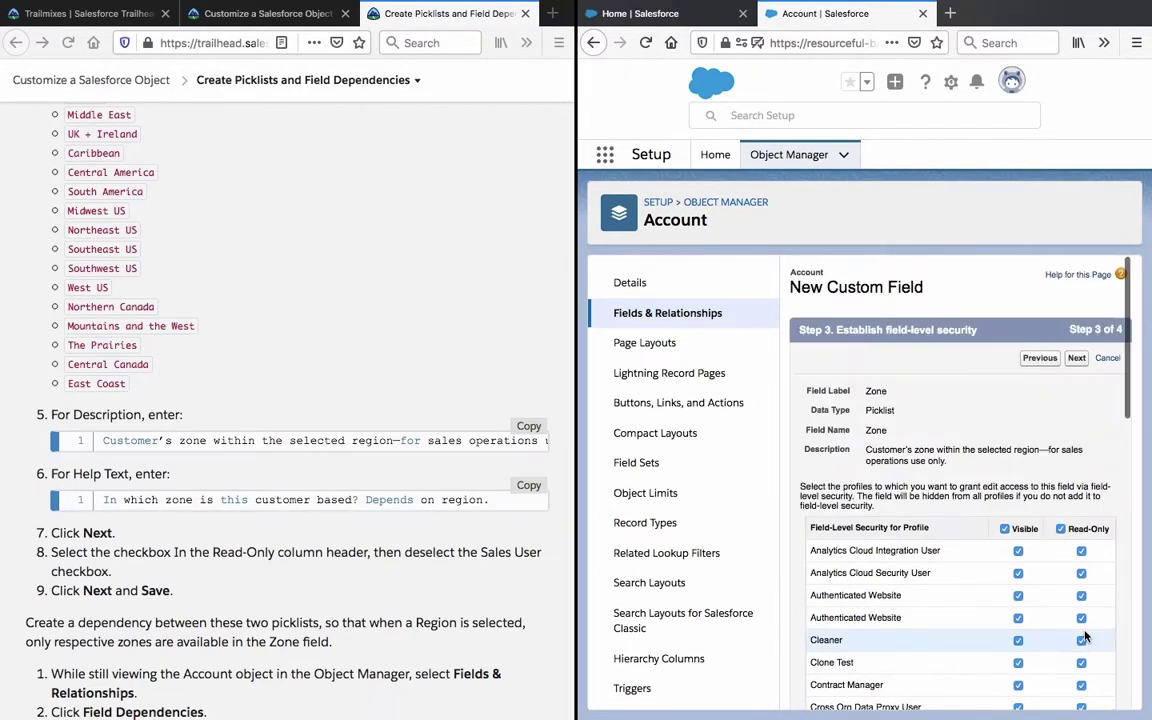
click(1076, 360)
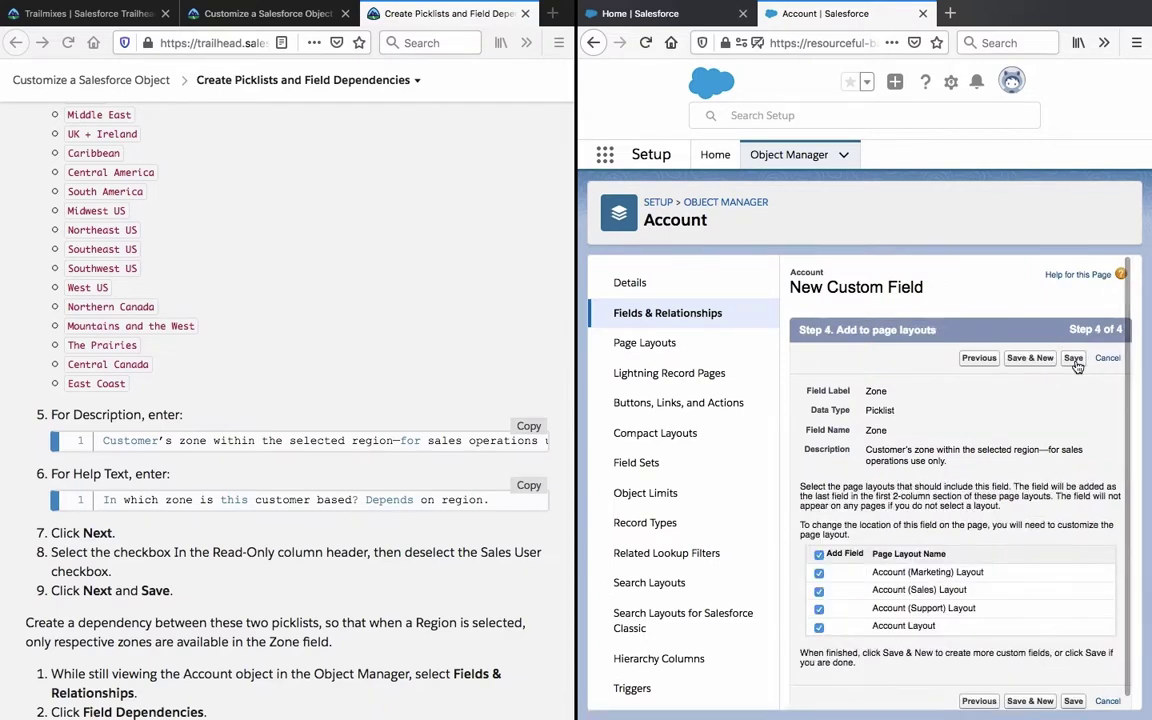
click(1073, 358)
scroll(385, 535, down, 3)
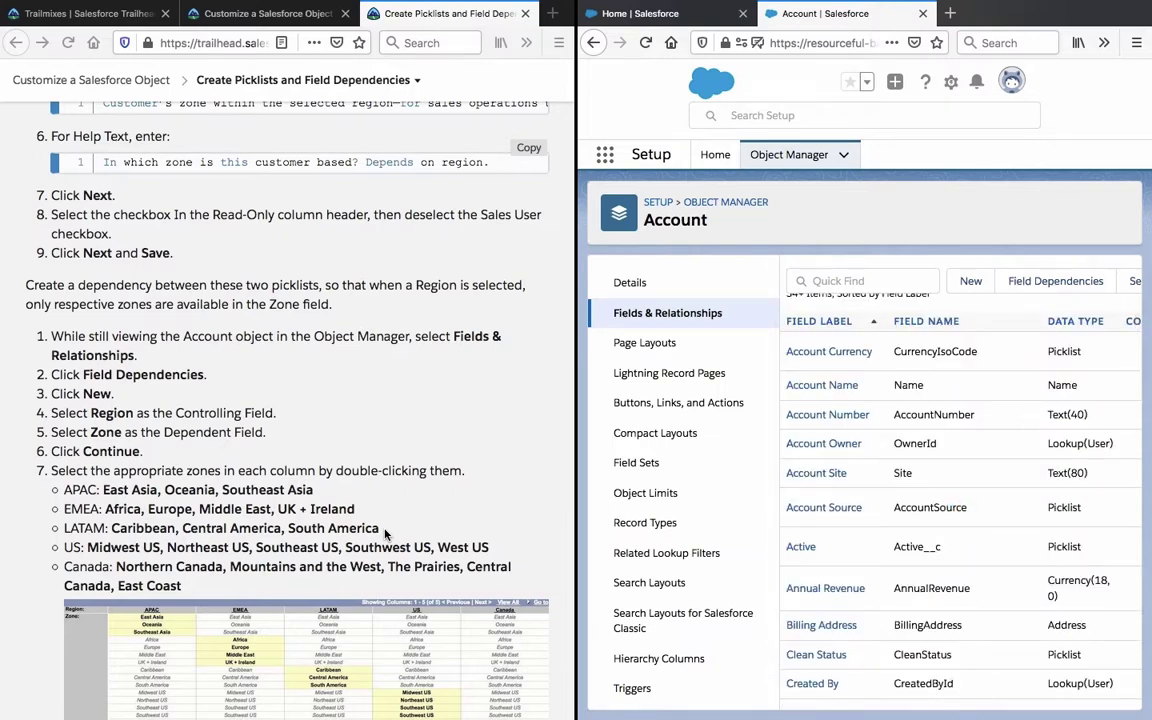
Review the dependency instructions, then open the Account object's Field Dependencies page
click(213, 300)
triple_click(213, 300)
click(213, 300)
scroll(213, 300, down, 3)
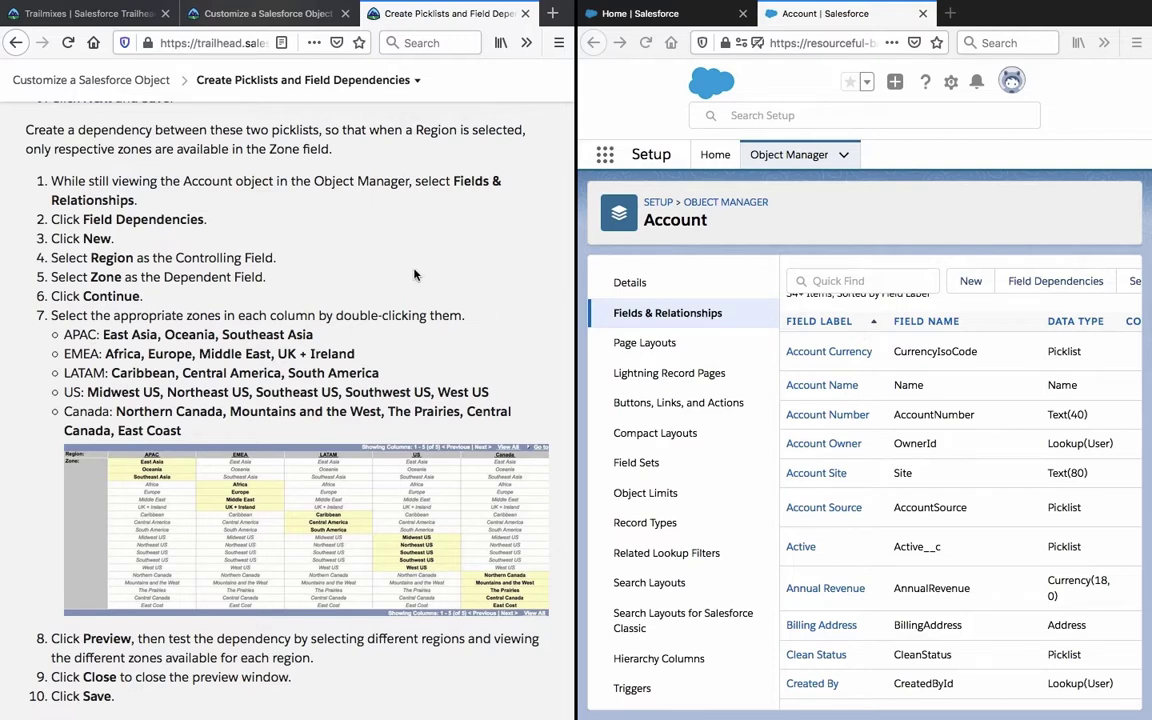
click(695, 313)
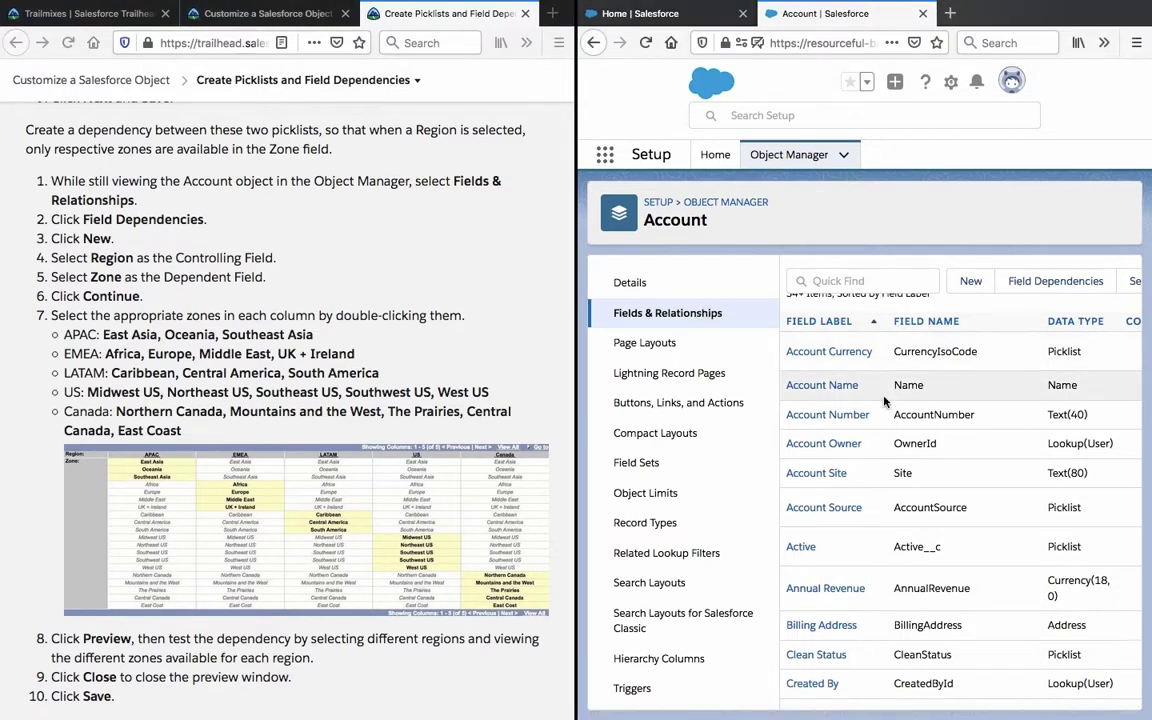
click(1055, 281)
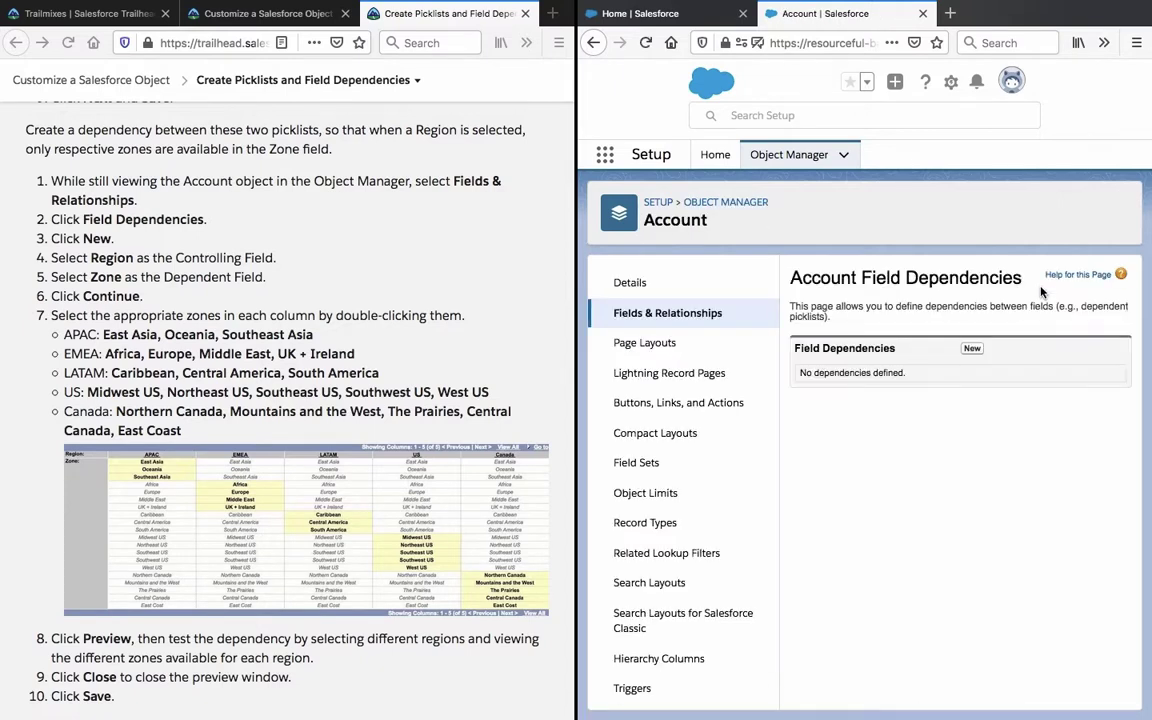
click(971, 349)
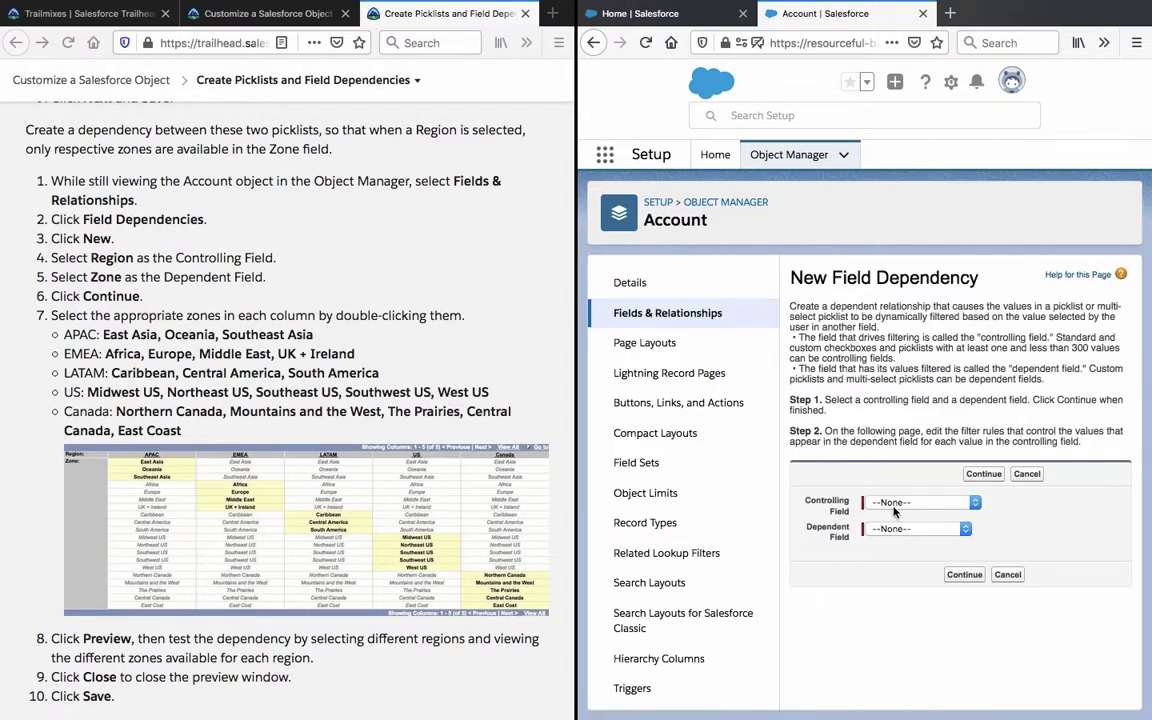
Set Region as the controlling field and Zone as the dependent field, then continue
click(893, 503)
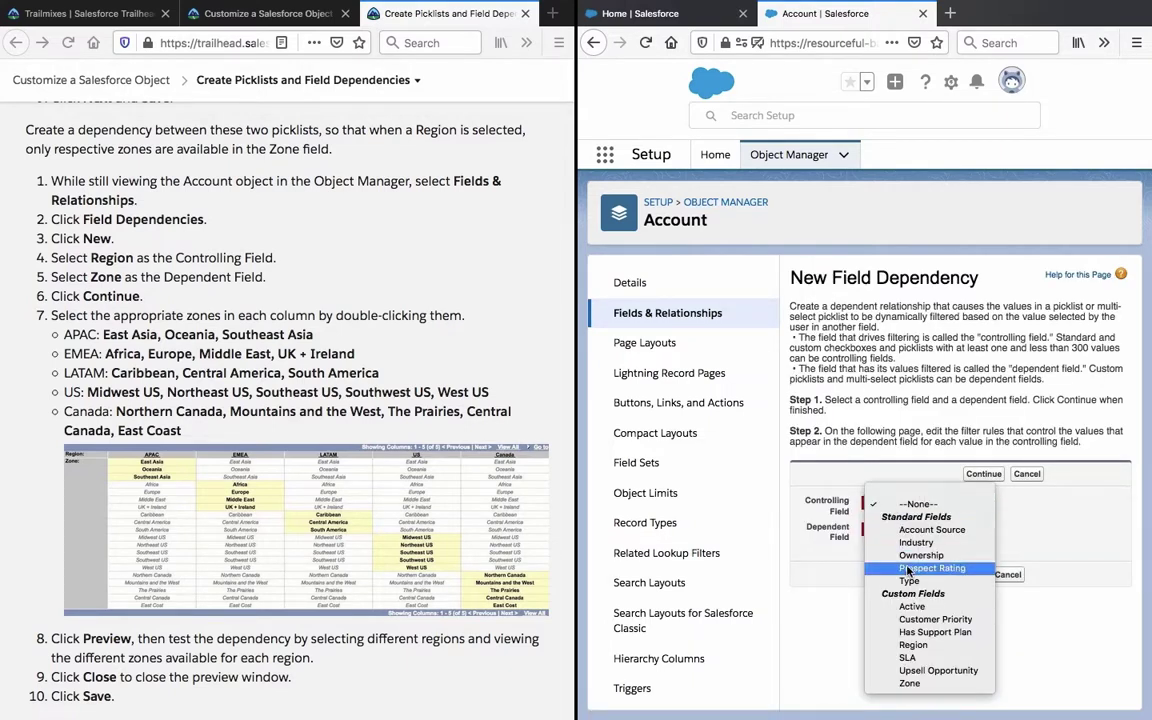
click(833, 580)
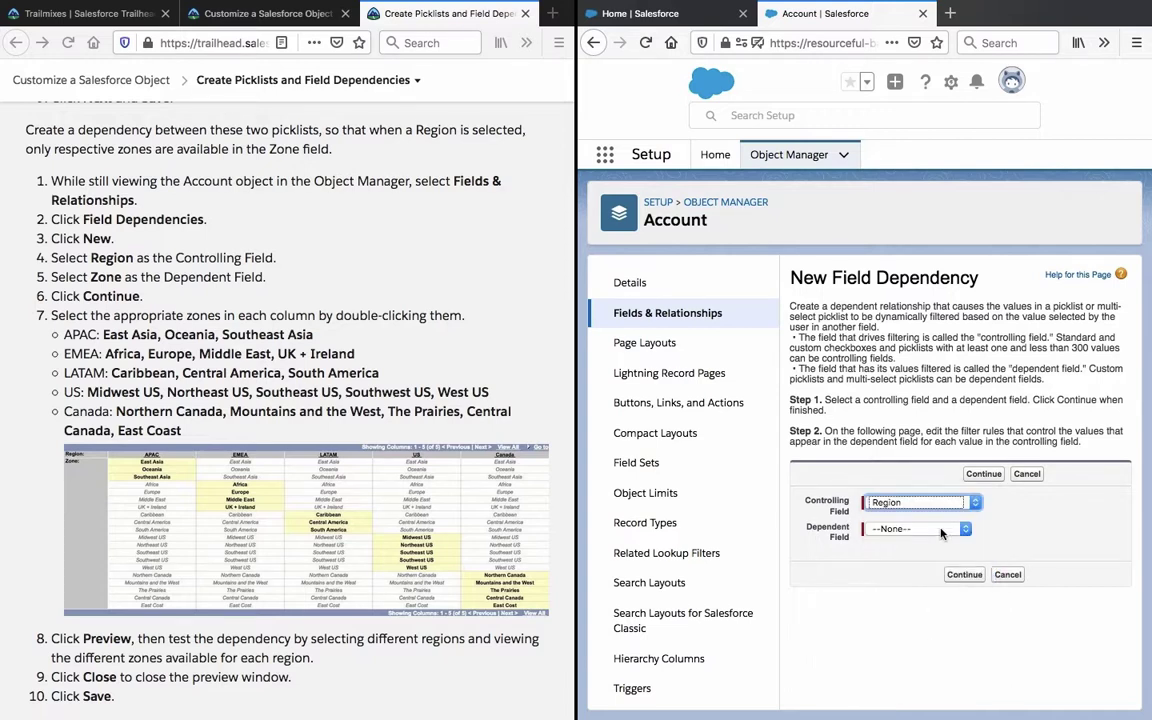
click(940, 526)
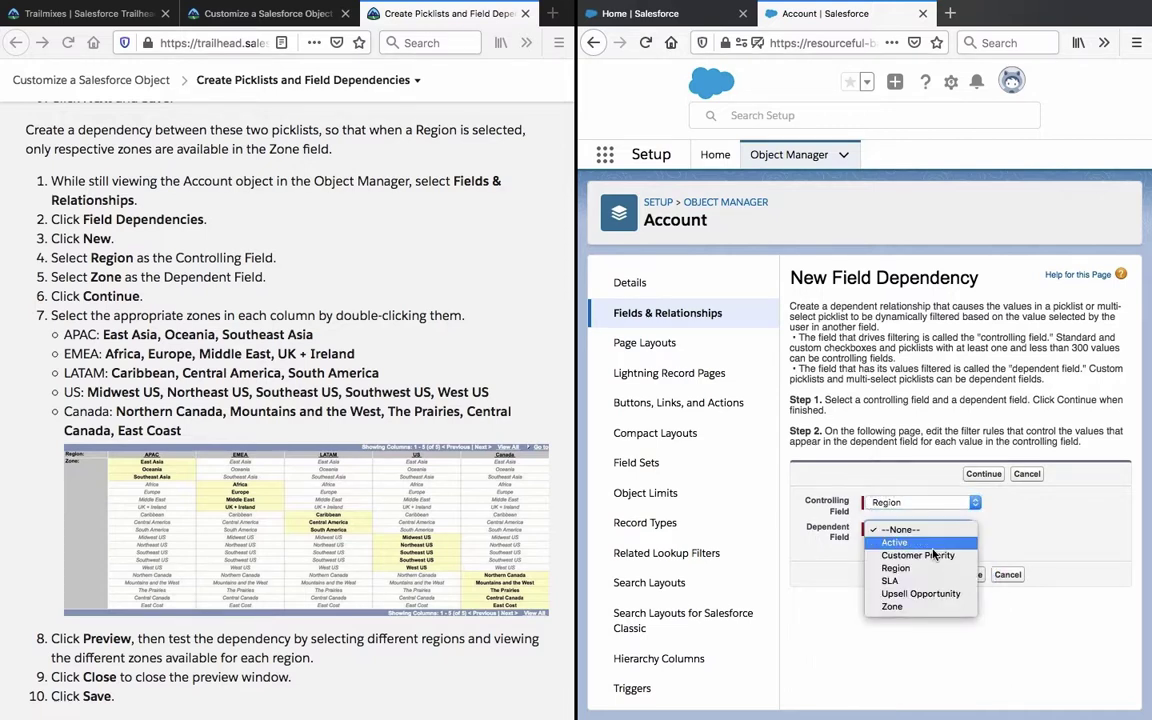
click(918, 612)
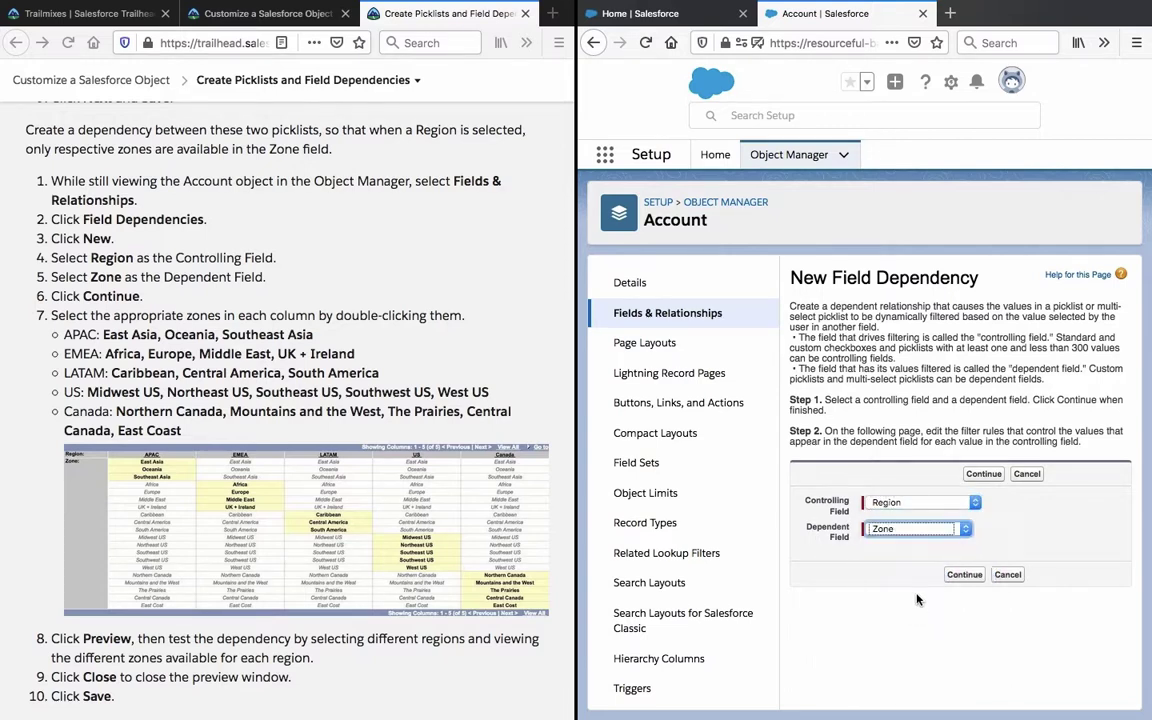
click(966, 575)
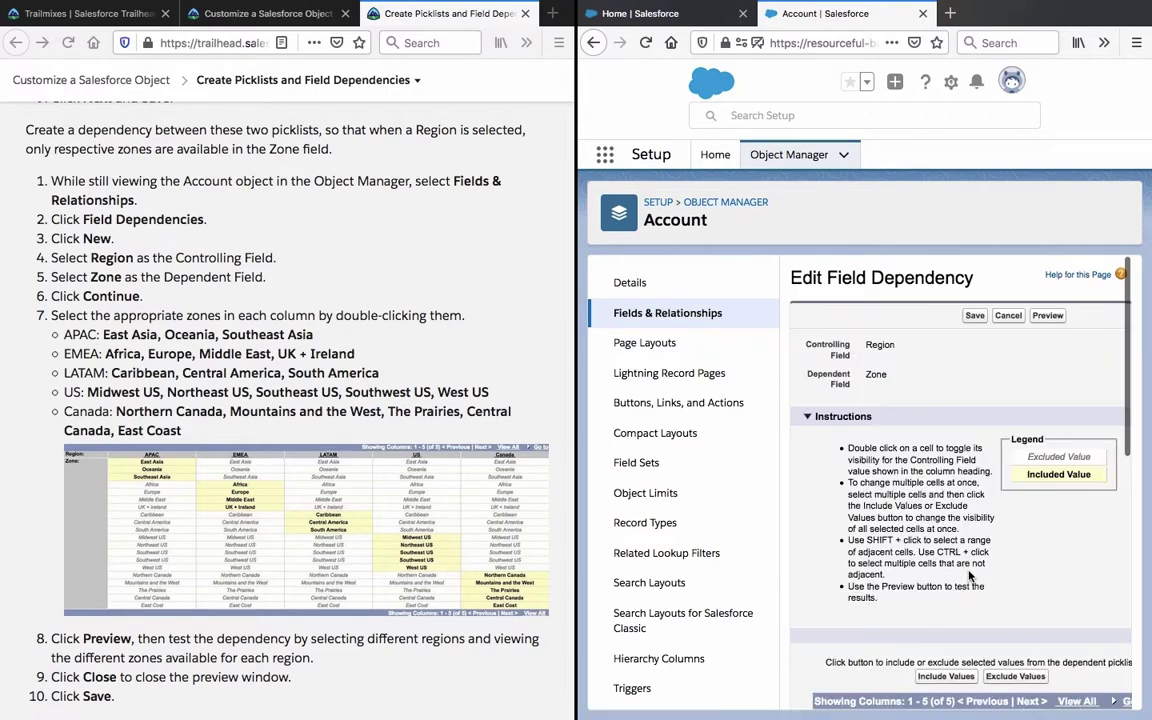
scroll(871, 512, down, 5)
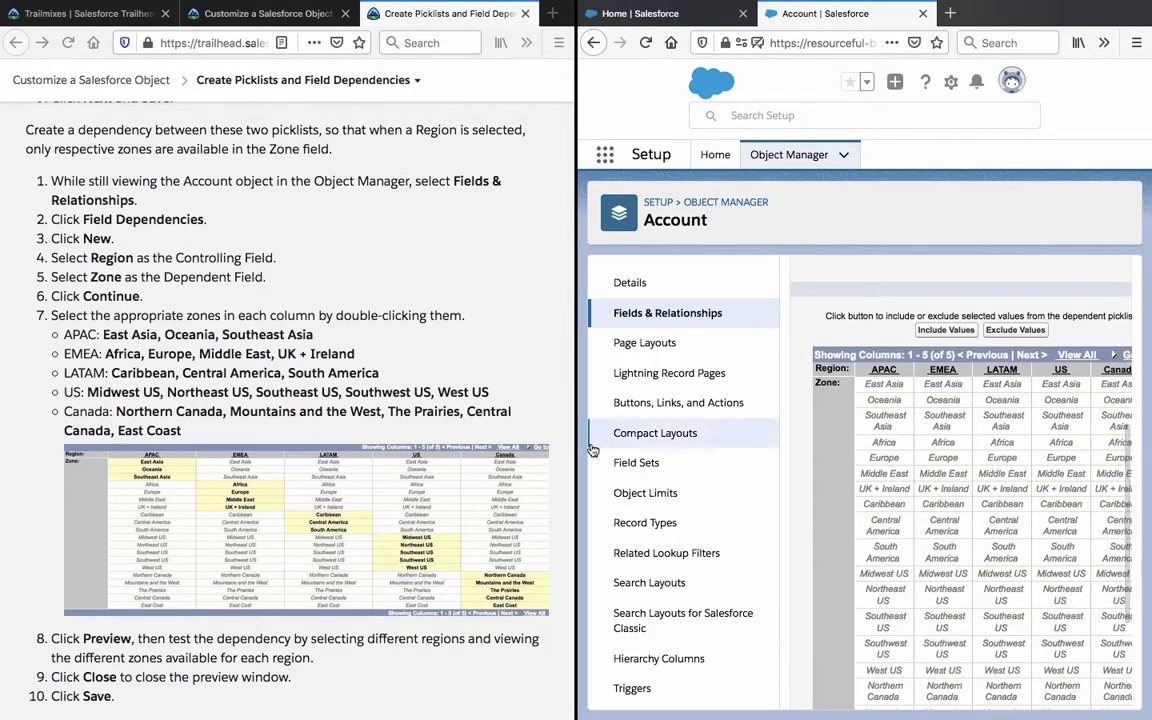
Include East Asia, Oceania, Southeast Asia for APAC and Africa, Europe, Middle East, UK + Ireland for EMEA
scroll(931, 461, up, 1)
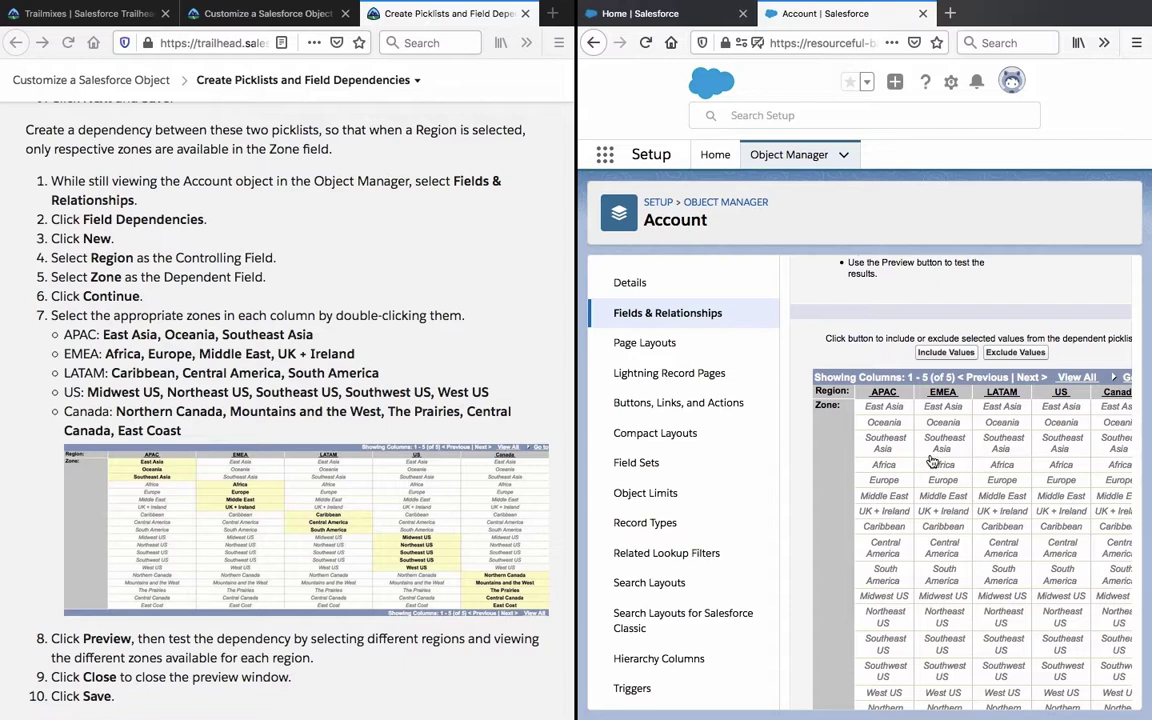
scroll(830, 455, down, 14)
scroll(830, 455, up, 10)
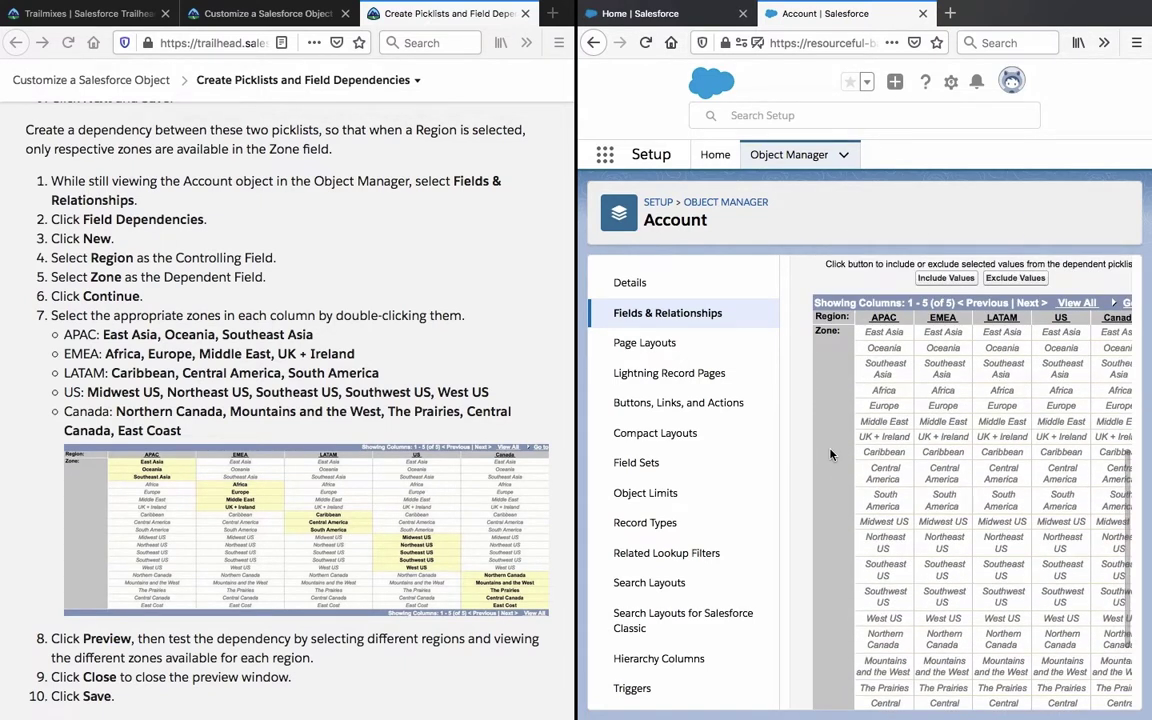
click(897, 332)
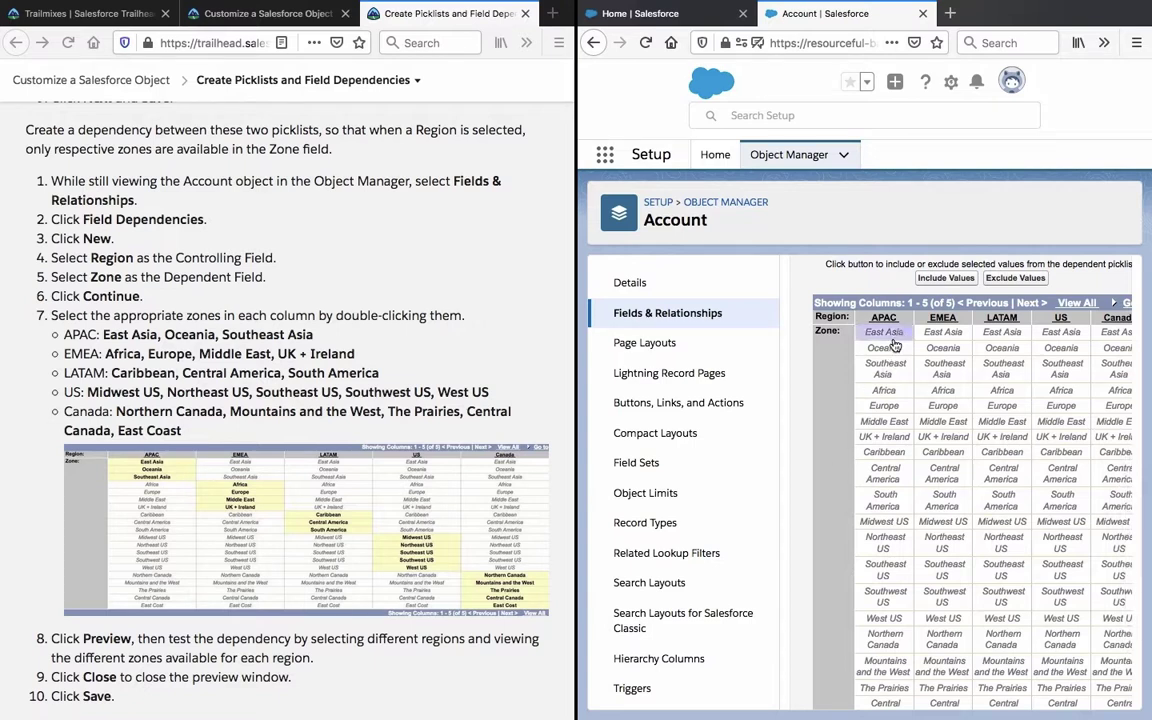
double_click(897, 332)
double_click(882, 352)
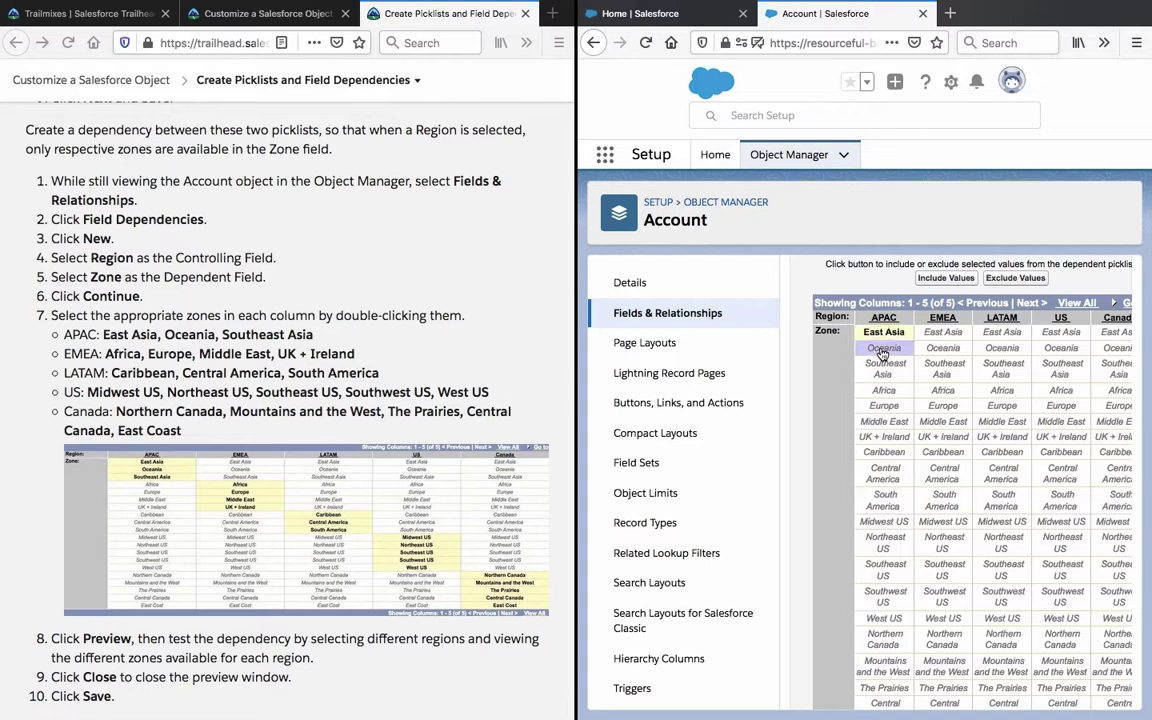
double_click(886, 370)
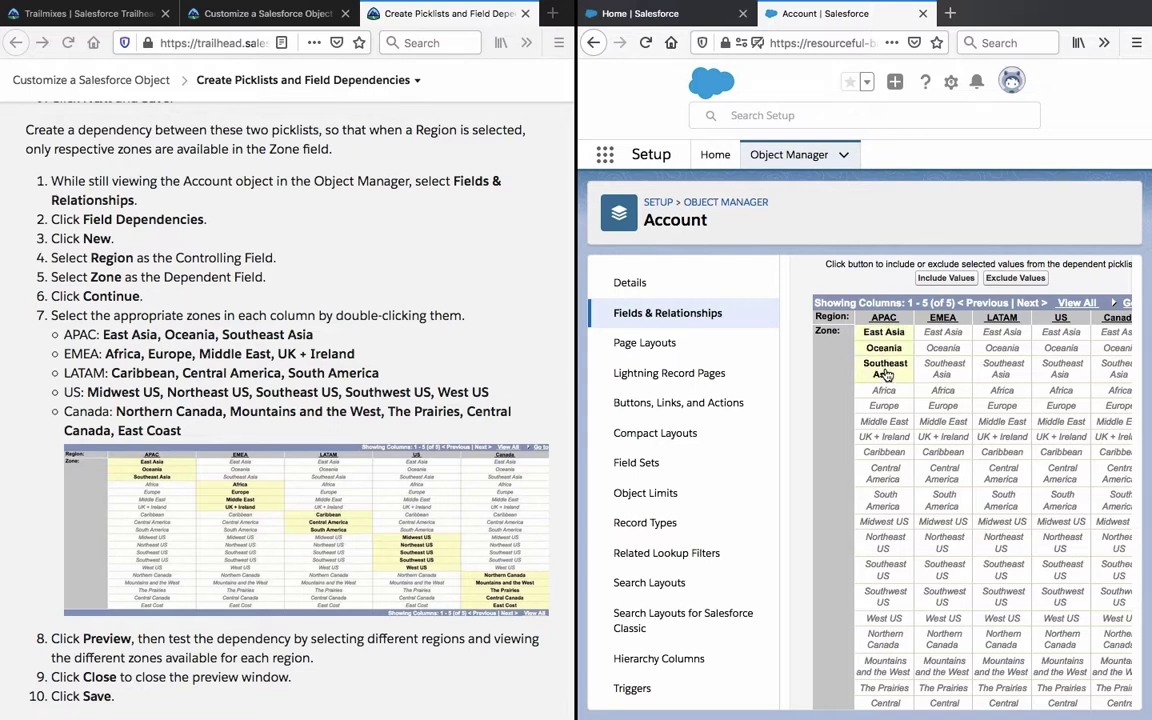
click(941, 393)
double_click(942, 394)
double_click(942, 406)
double_click(943, 422)
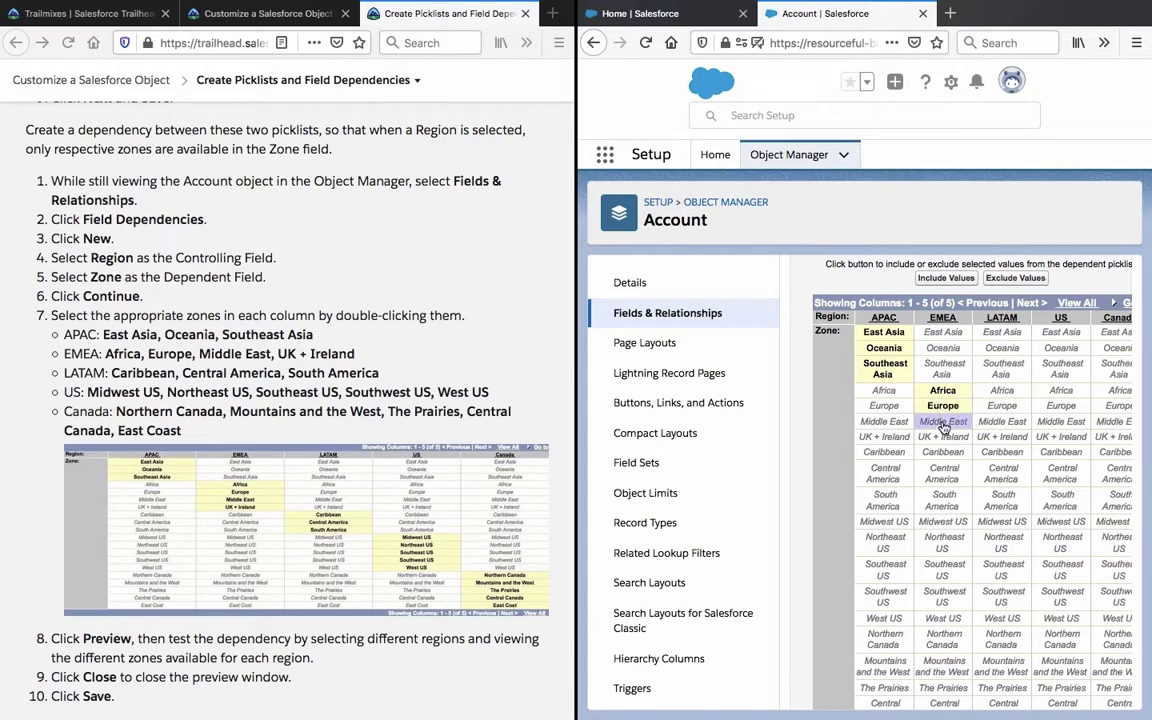
double_click(943, 437)
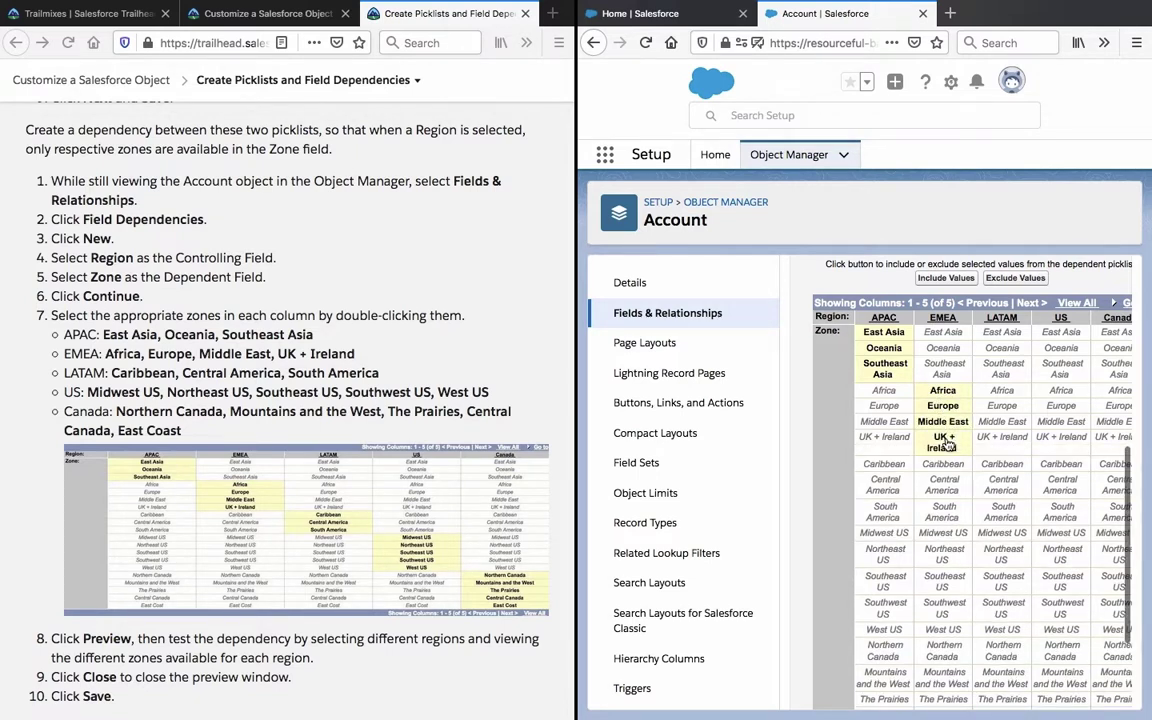
Include Caribbean, Central America, South America for LATAM and the five US zones for US
double_click(1001, 464)
click(998, 486)
double_click(998, 486)
double_click(1001, 514)
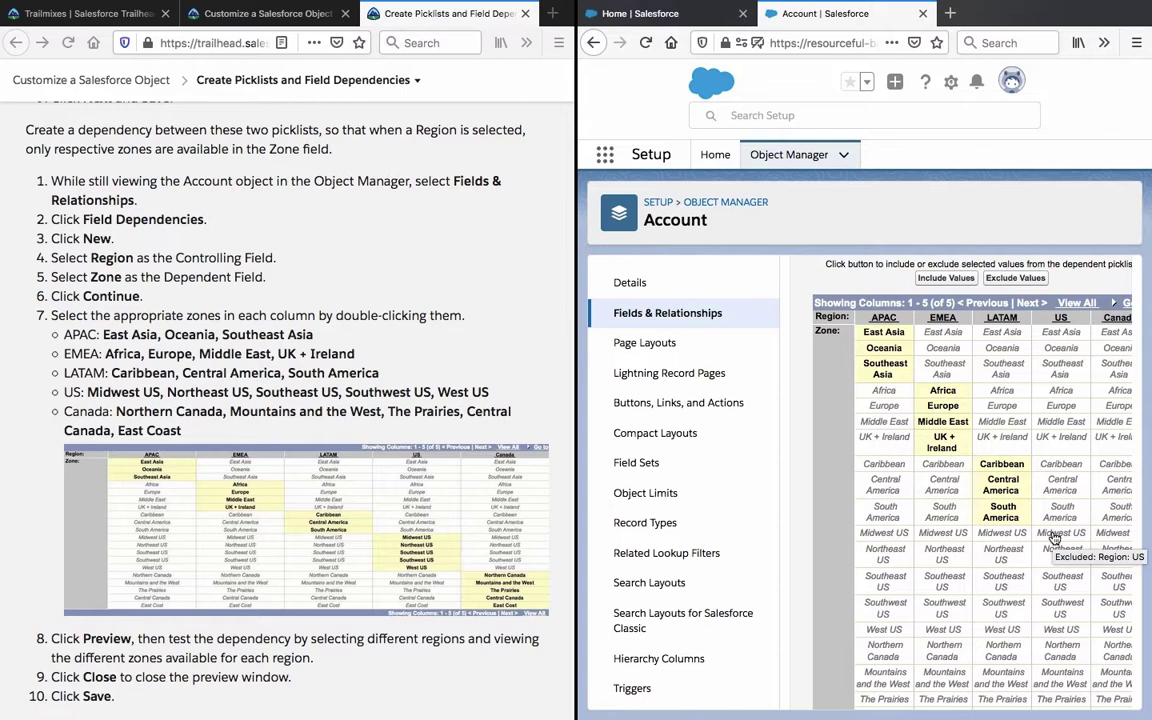
double_click(1054, 538)
double_click(1059, 553)
click(1060, 583)
double_click(1060, 583)
double_click(1062, 608)
double_click(1066, 627)
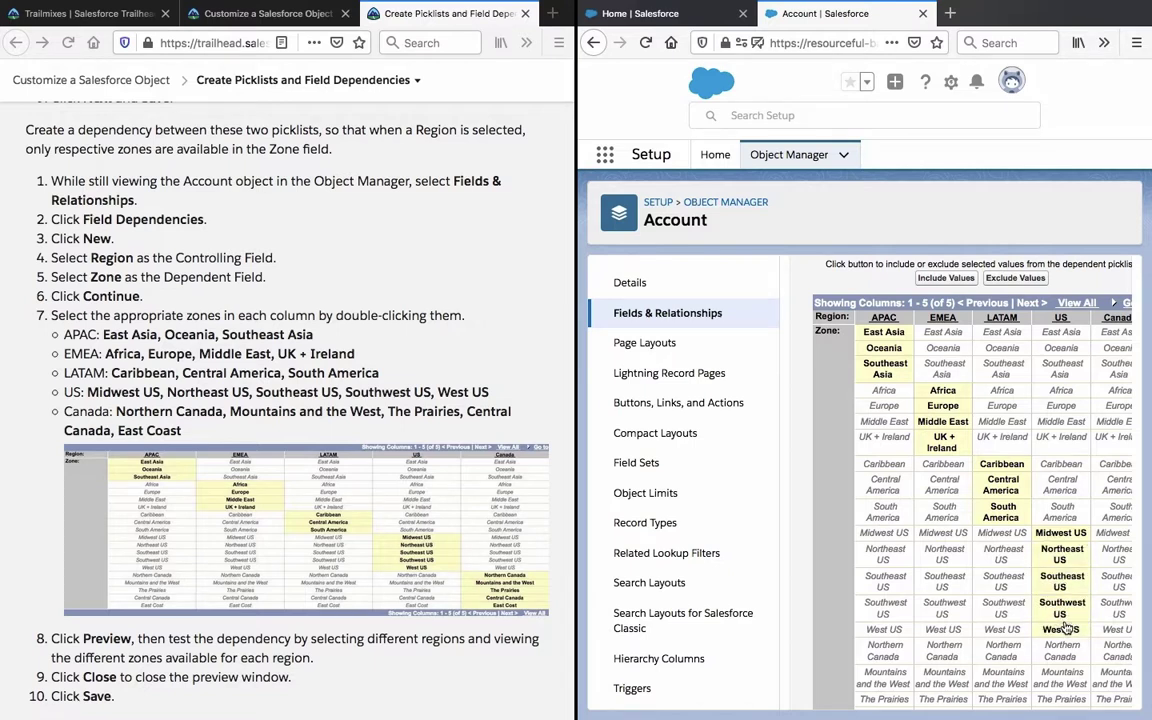
Include Northern Canada, Mountains and the West, The Prairies, Central Canada and East Coast for Canada
scroll(1066, 627, right, 2)
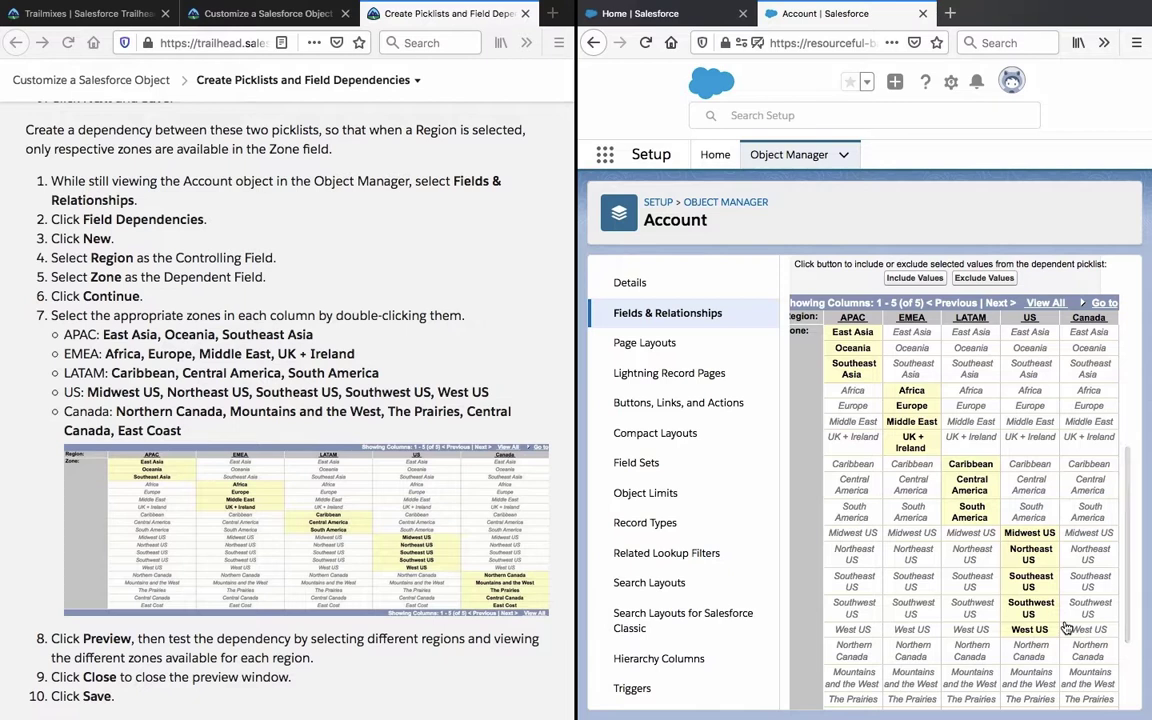
scroll(1066, 627, down, 3)
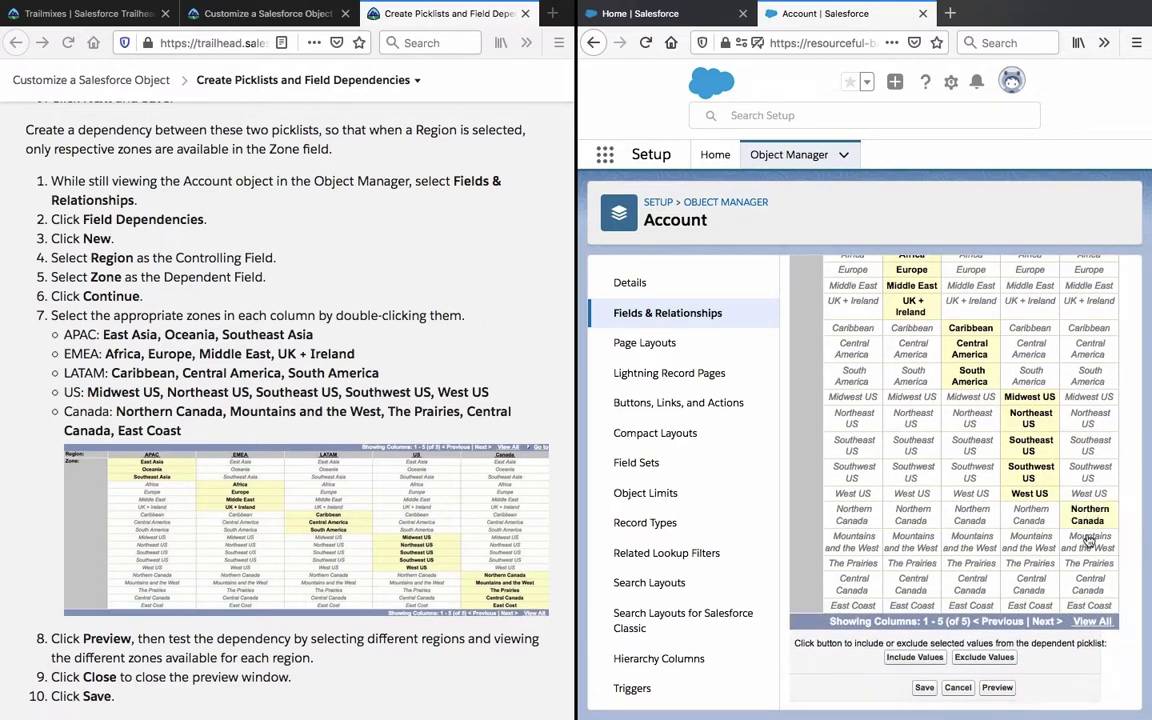
double_click(1089, 514)
double_click(1089, 541)
double_click(1089, 575)
double_click(1090, 597)
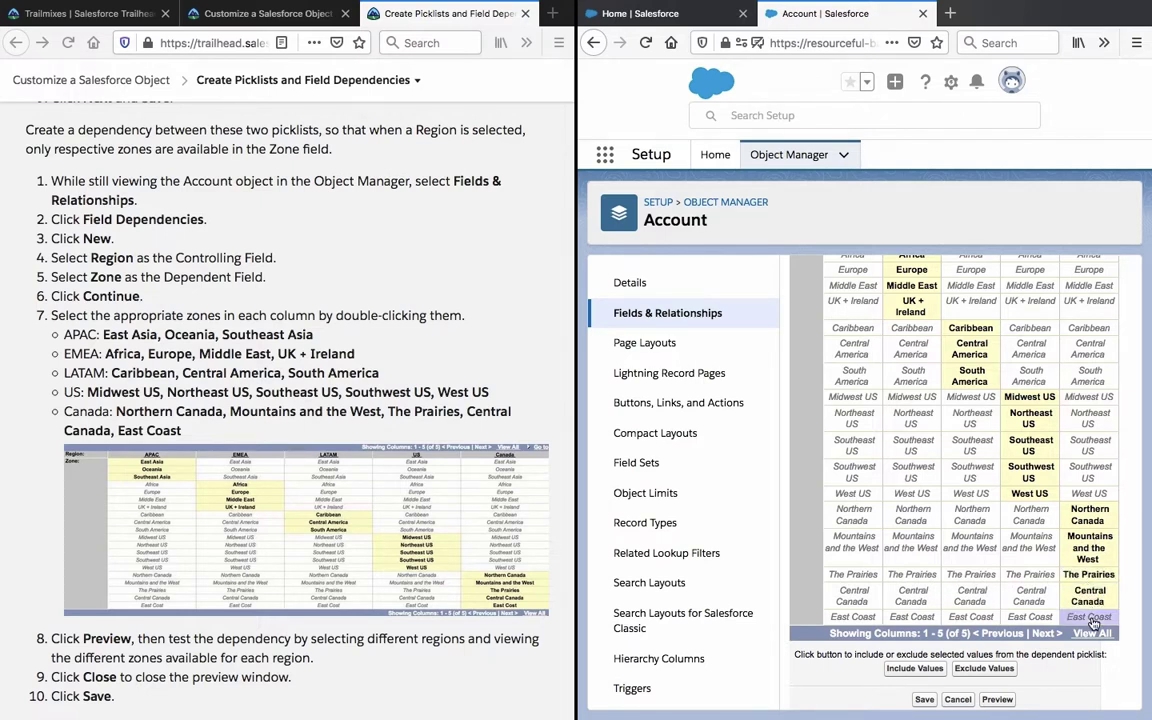
double_click(1091, 617)
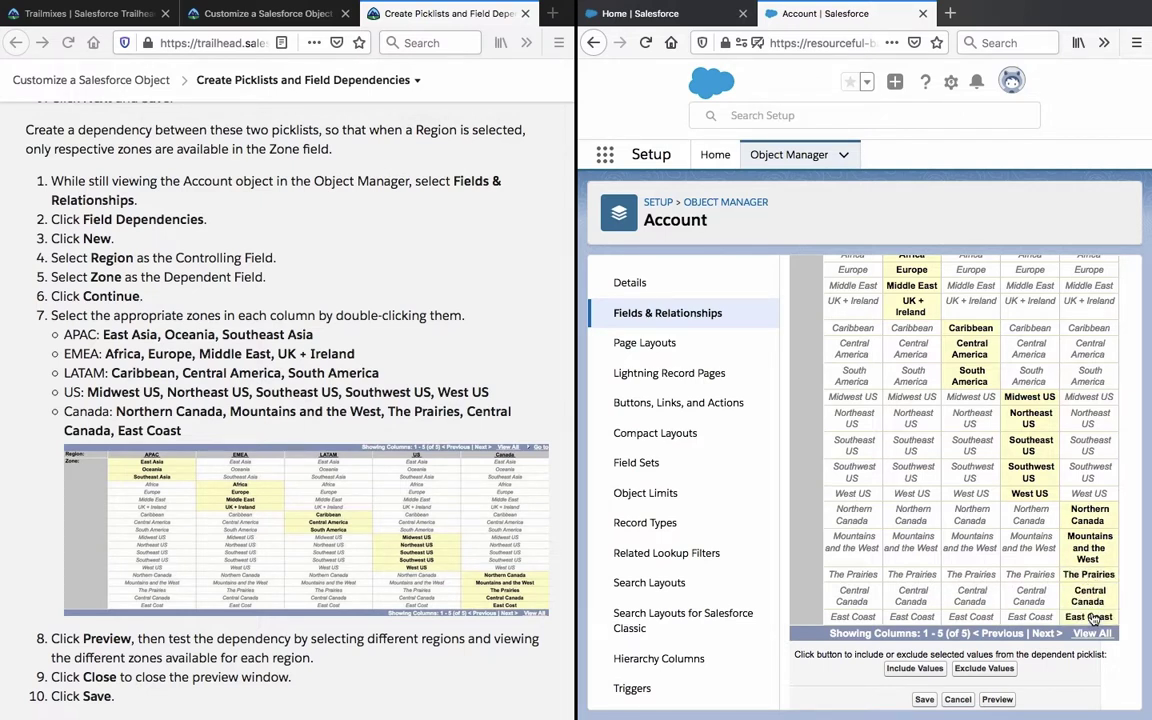
scroll(1089, 535, up, 3)
scroll(1089, 535, down, 4)
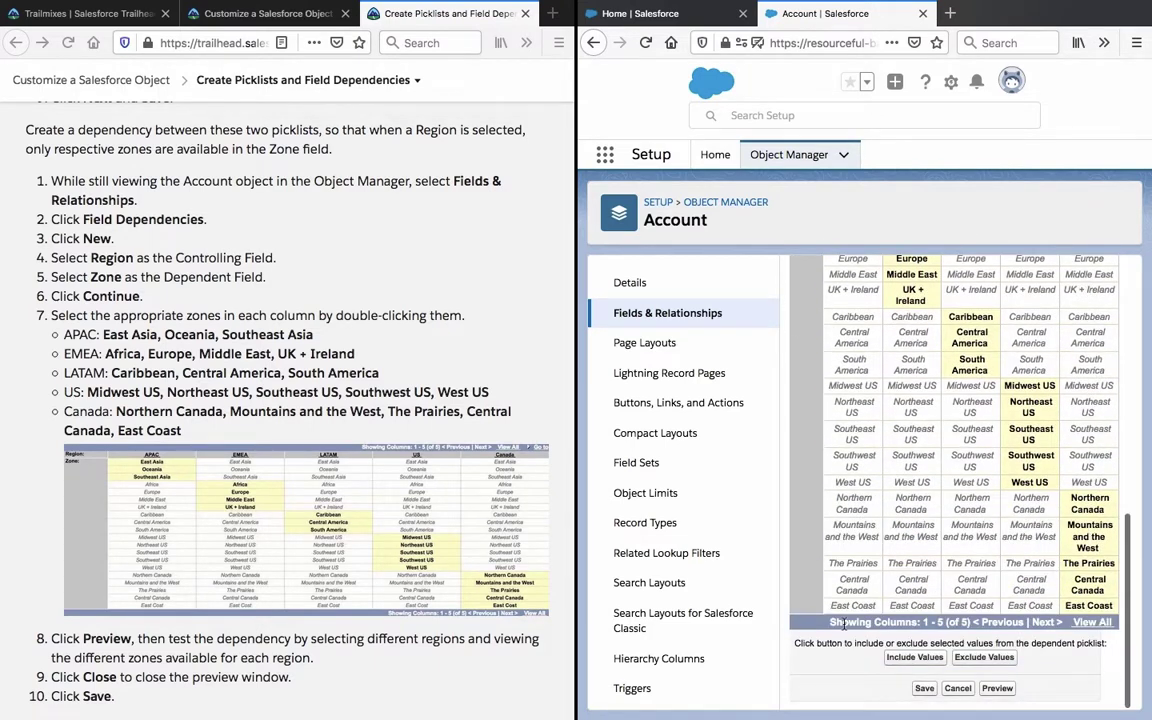
Preview the dependency and check the Zone values offered for APAC, EMEA and LATAM
click(996, 688)
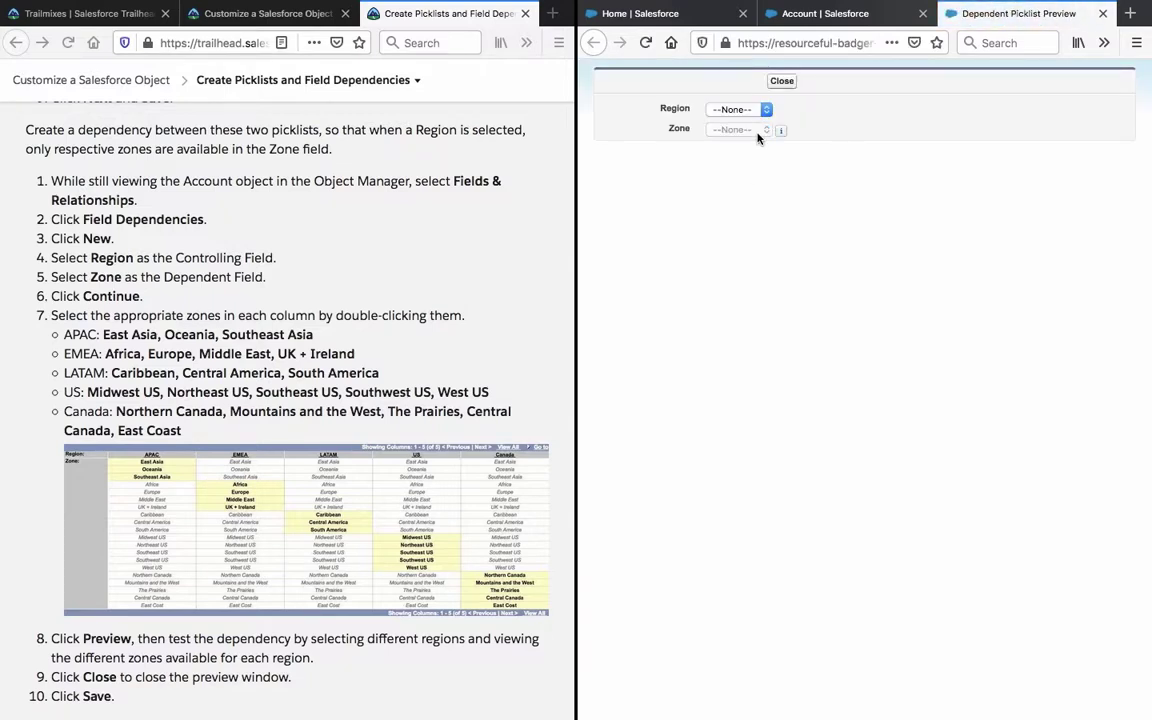
click(755, 115)
click(745, 123)
click(745, 130)
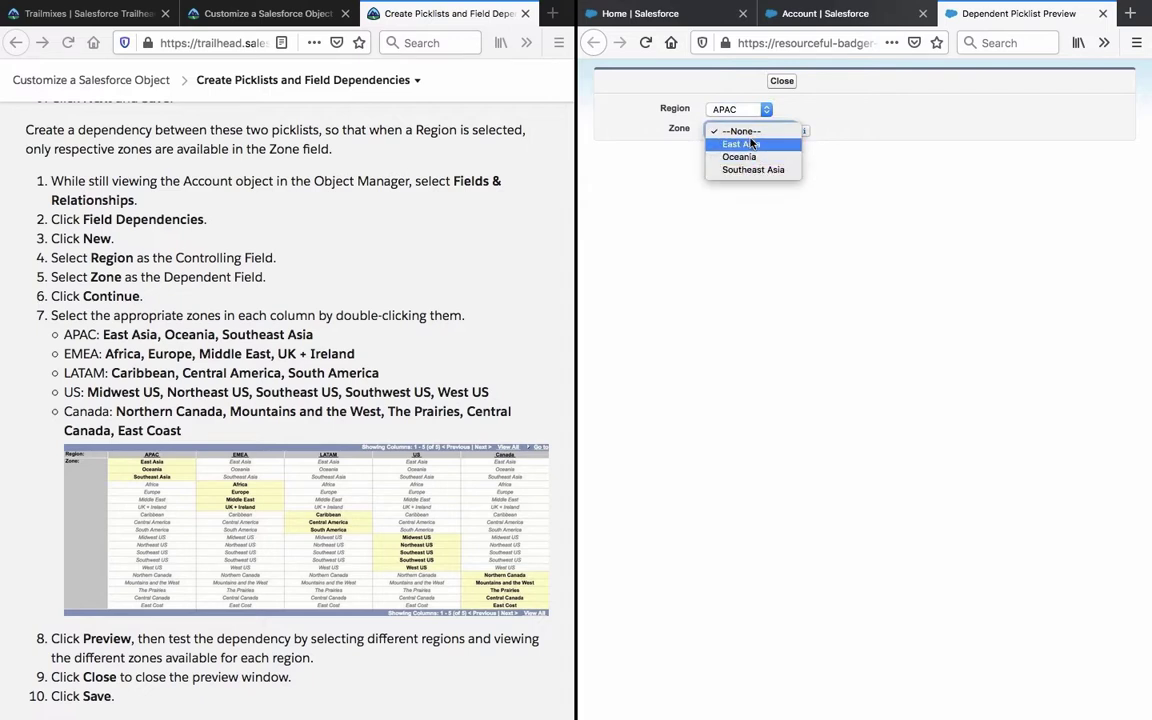
click(740, 110)
click(740, 123)
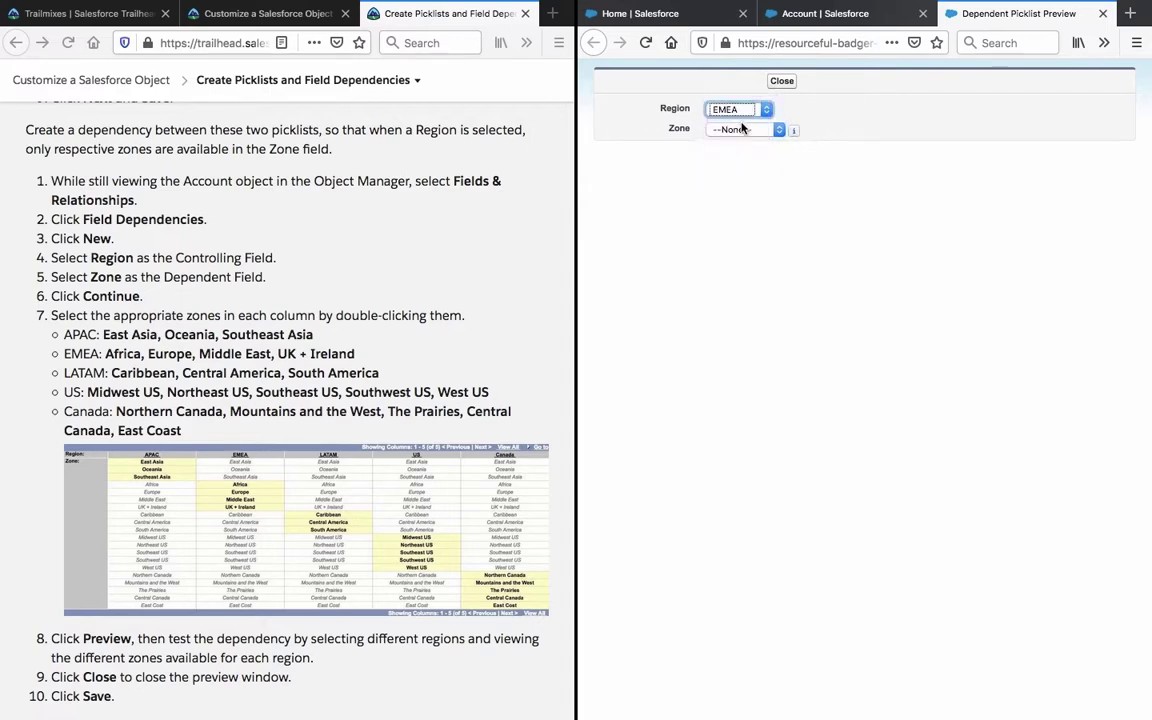
click(745, 131)
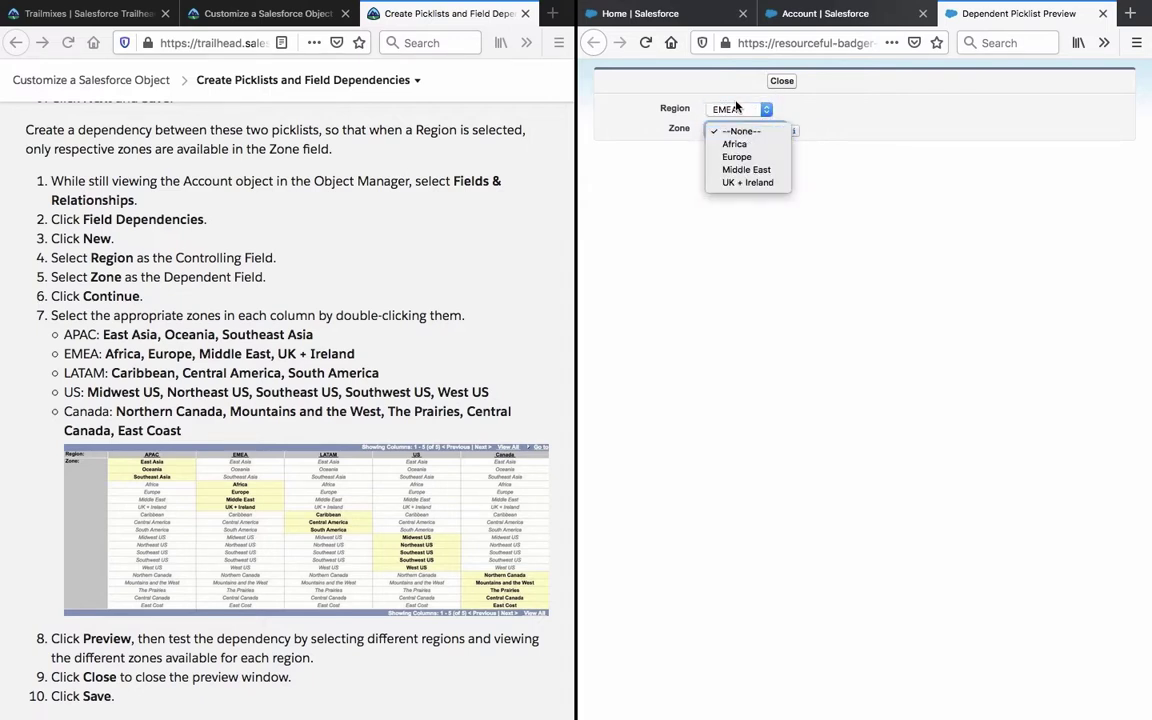
click(737, 108)
click(737, 108)
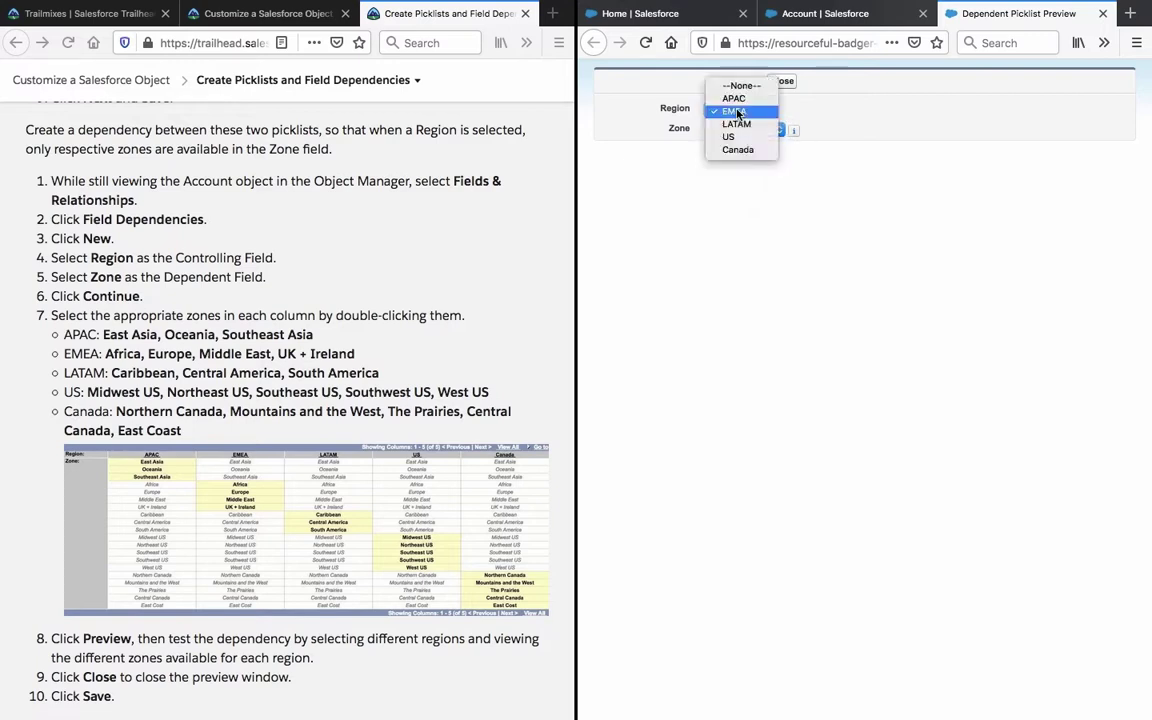
click(737, 123)
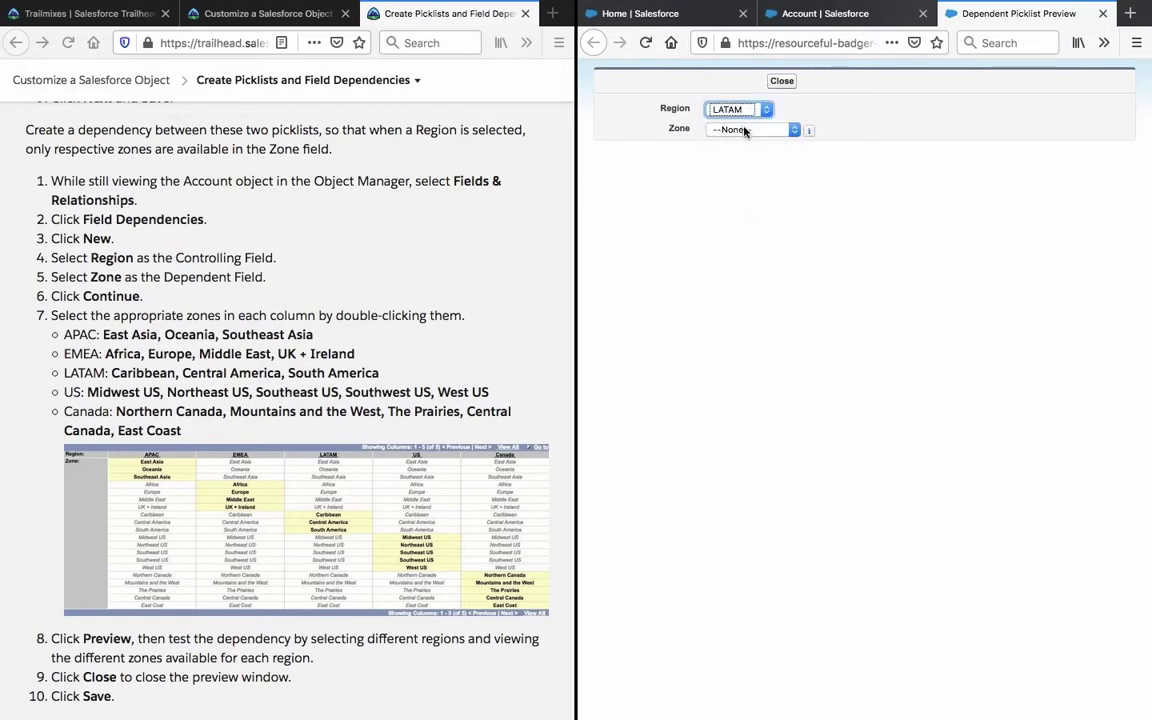
click(744, 130)
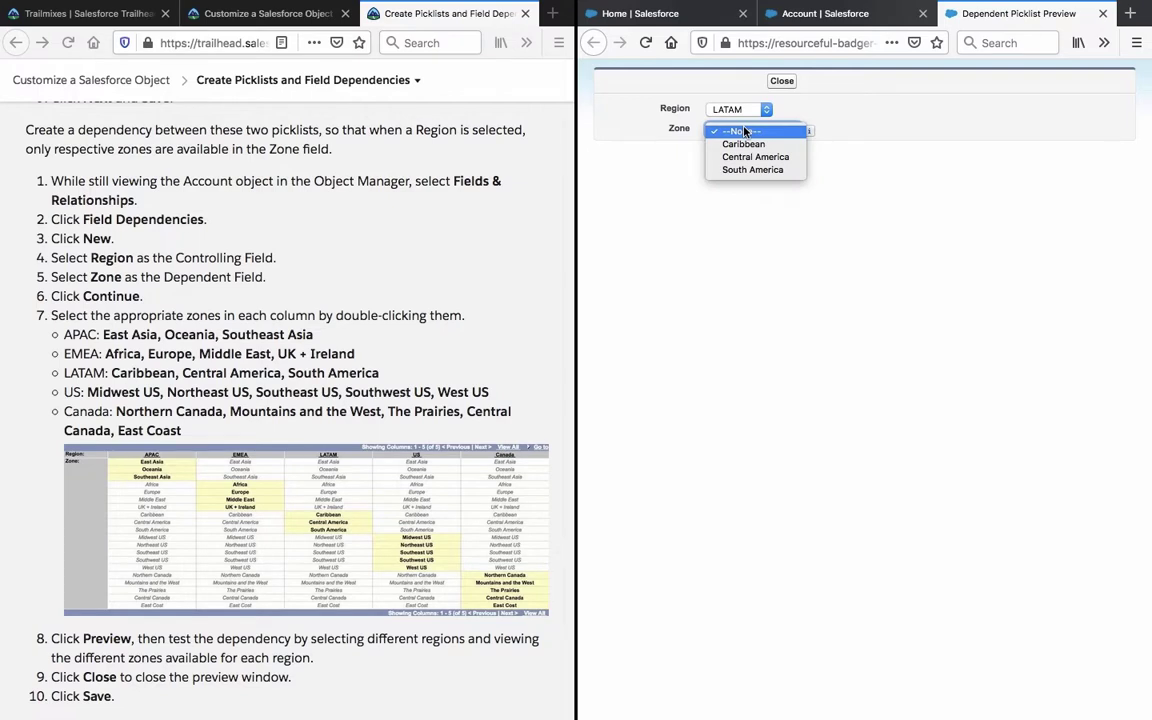
Check the Zone values offered for US and Canada, then close the preview
click(744, 131)
click(737, 109)
click(748, 122)
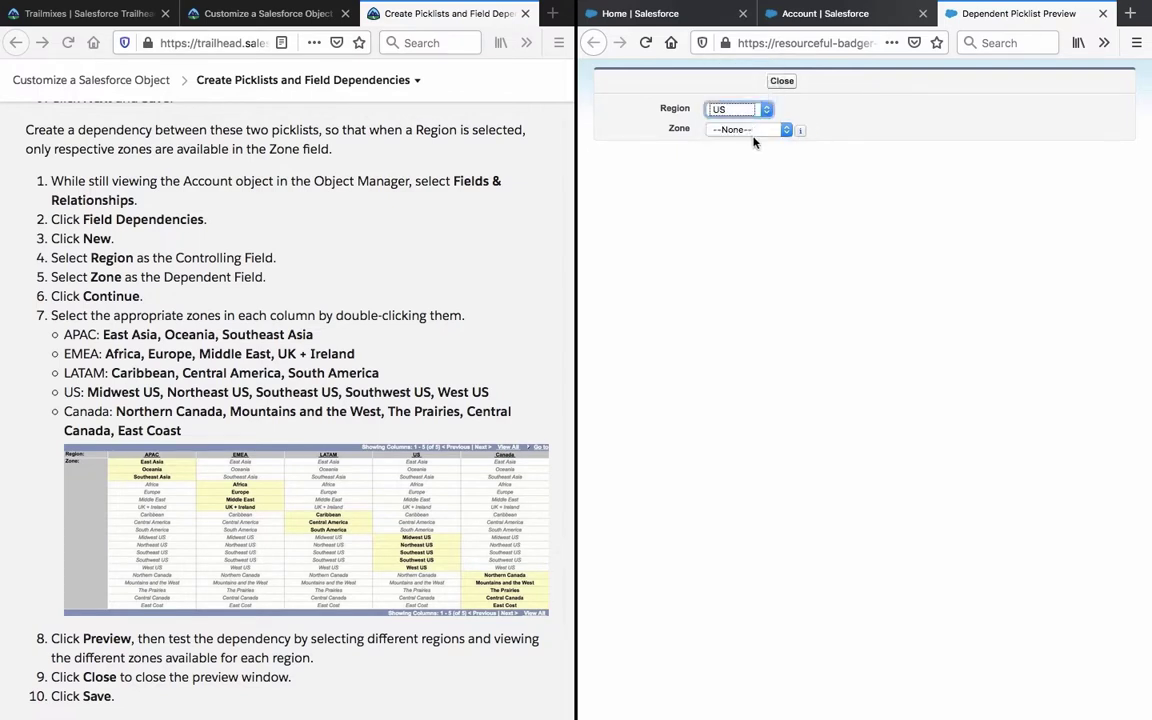
click(754, 129)
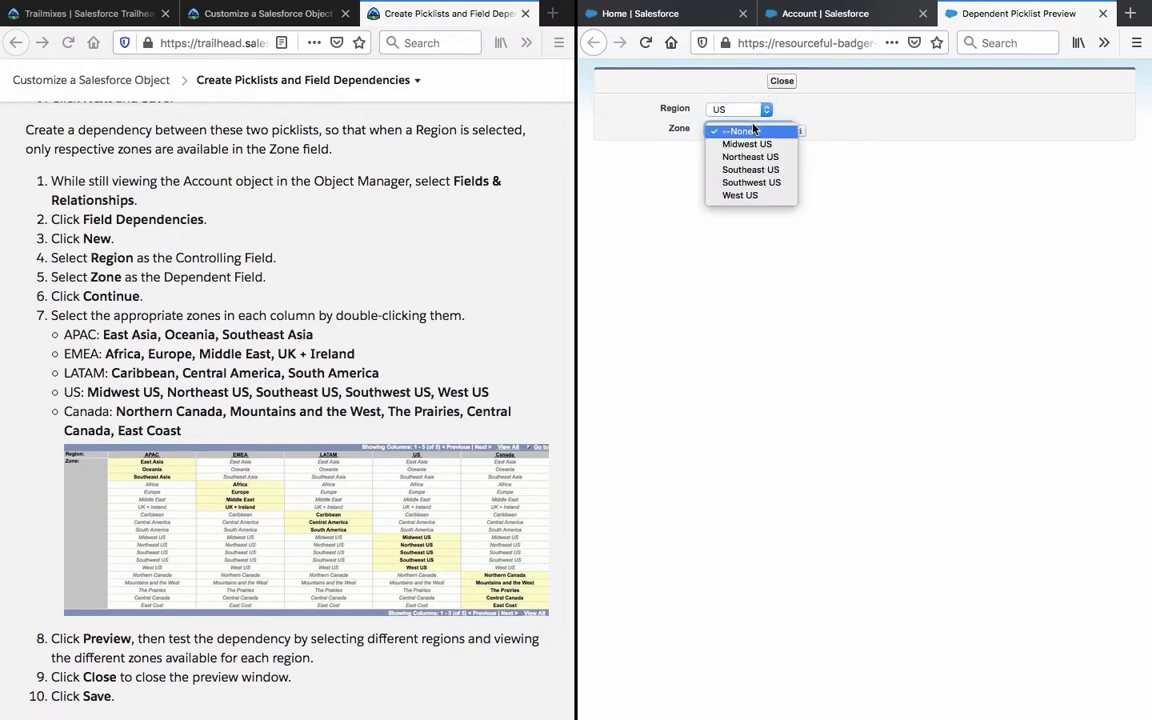
click(742, 109)
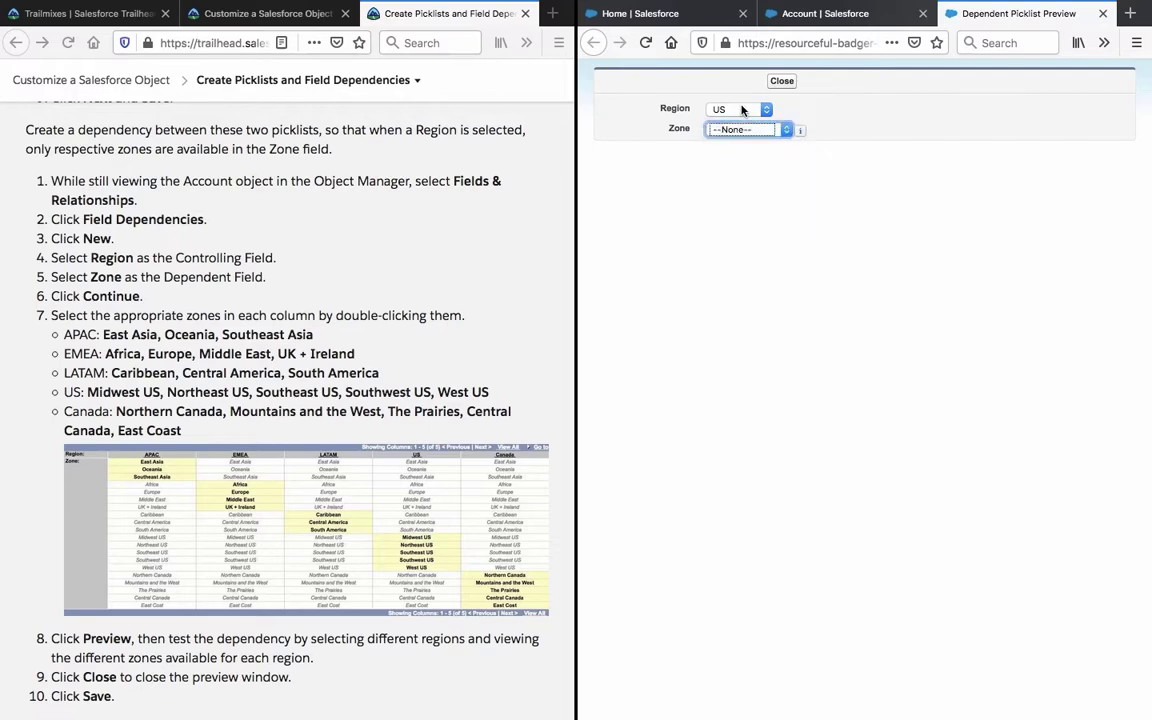
click(745, 109)
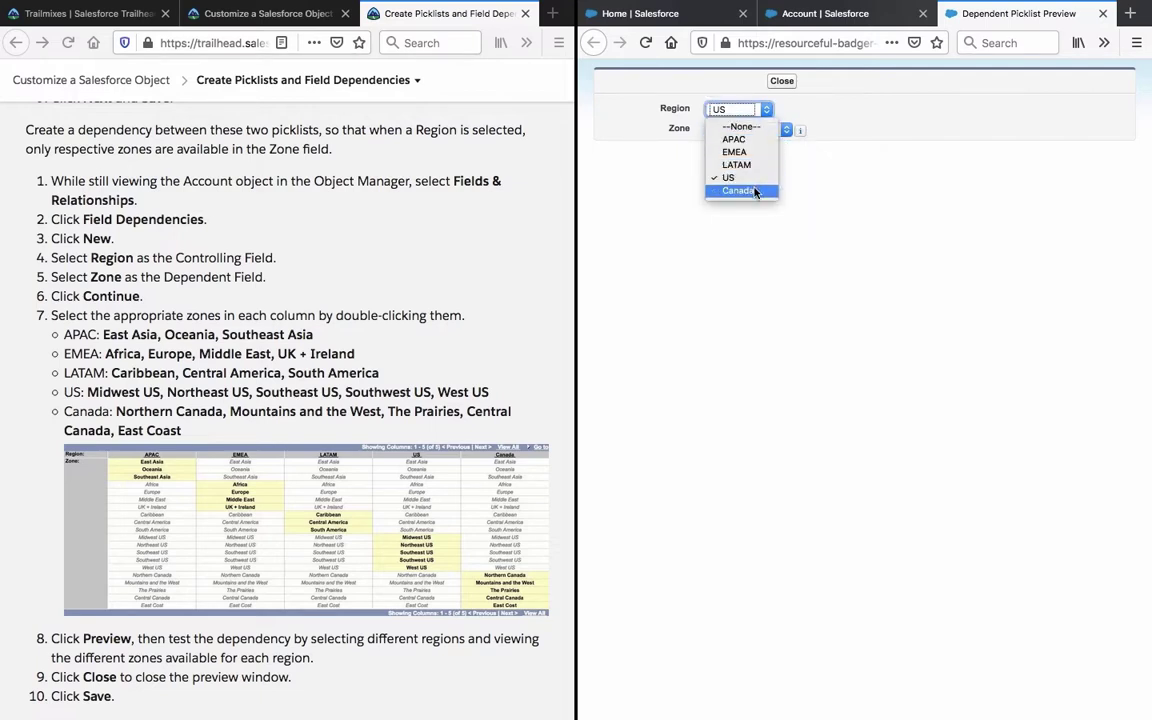
click(745, 190)
click(765, 129)
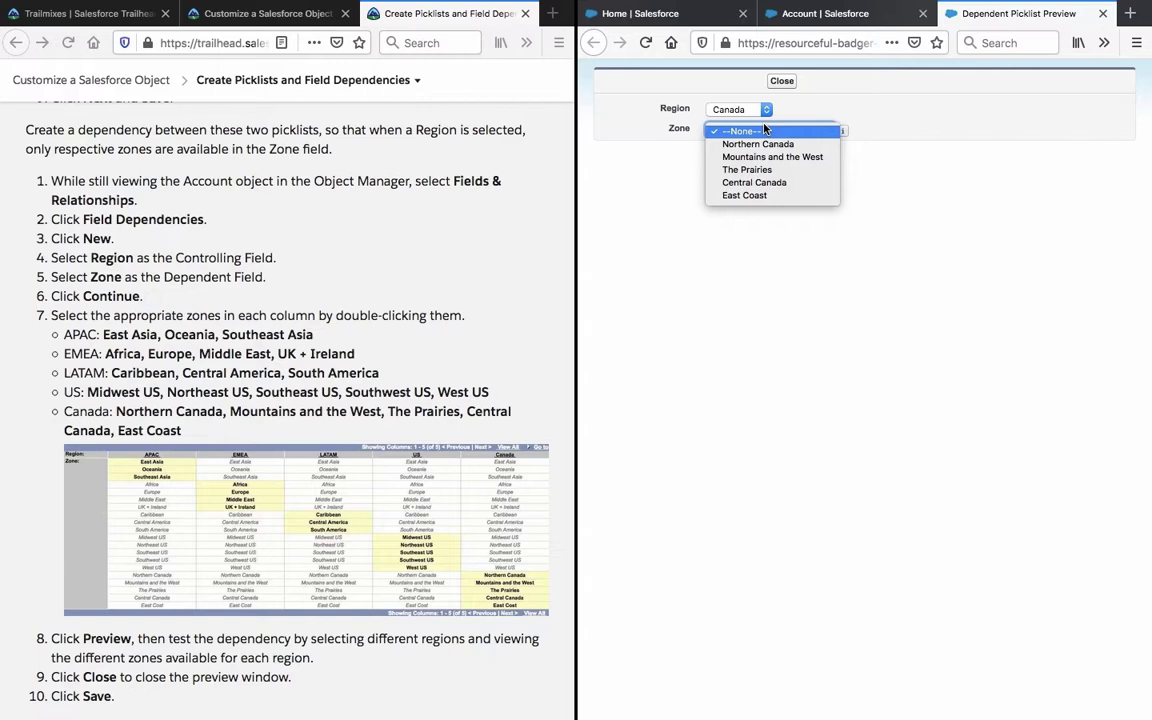
click(781, 83)
click(781, 83)
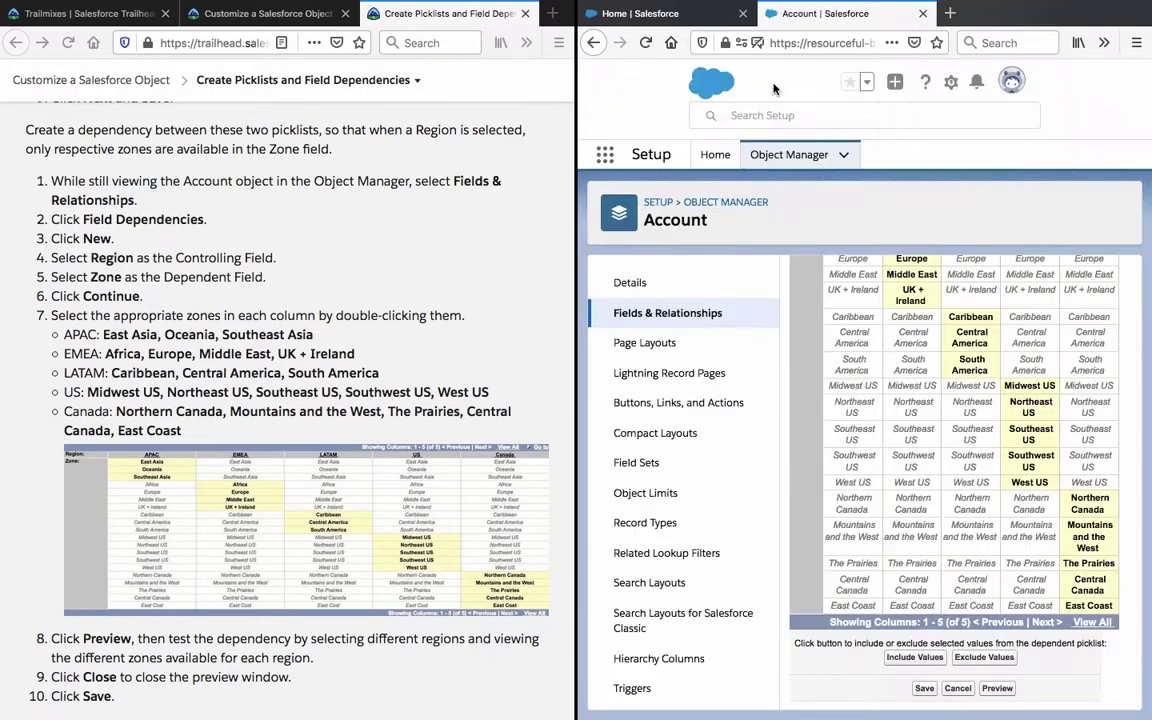
Save the Region–Zone dependency and return to the Object Manager object list
click(924, 688)
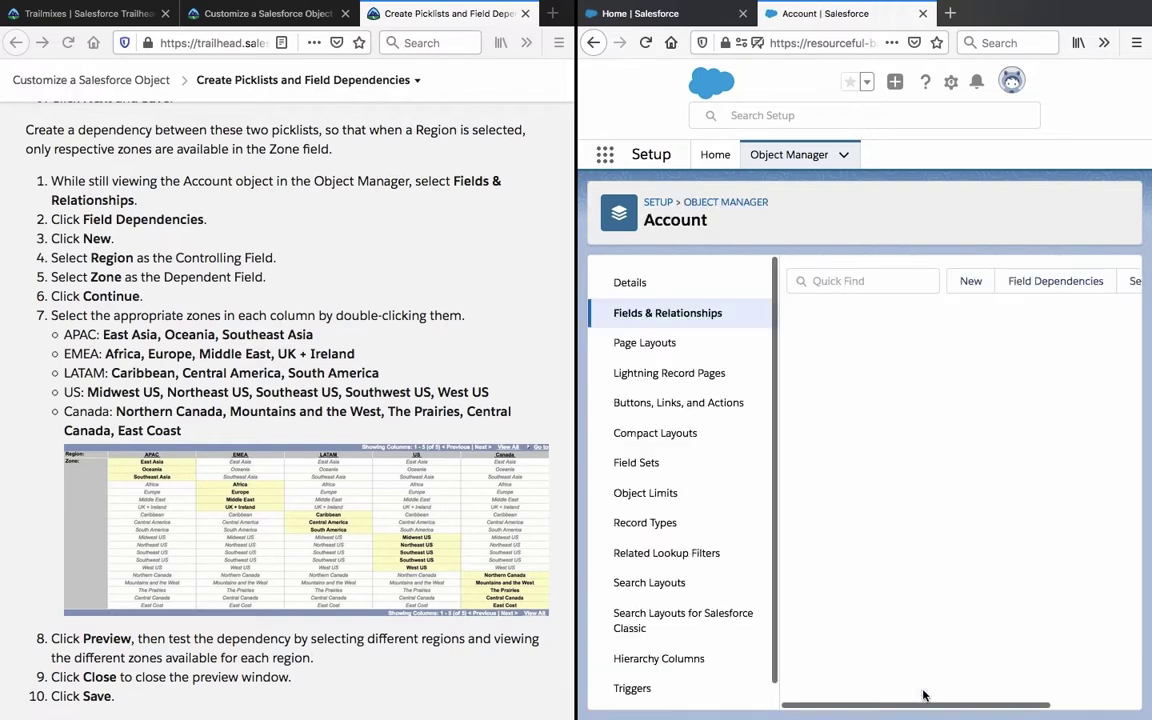
scroll(366, 491, down, 8)
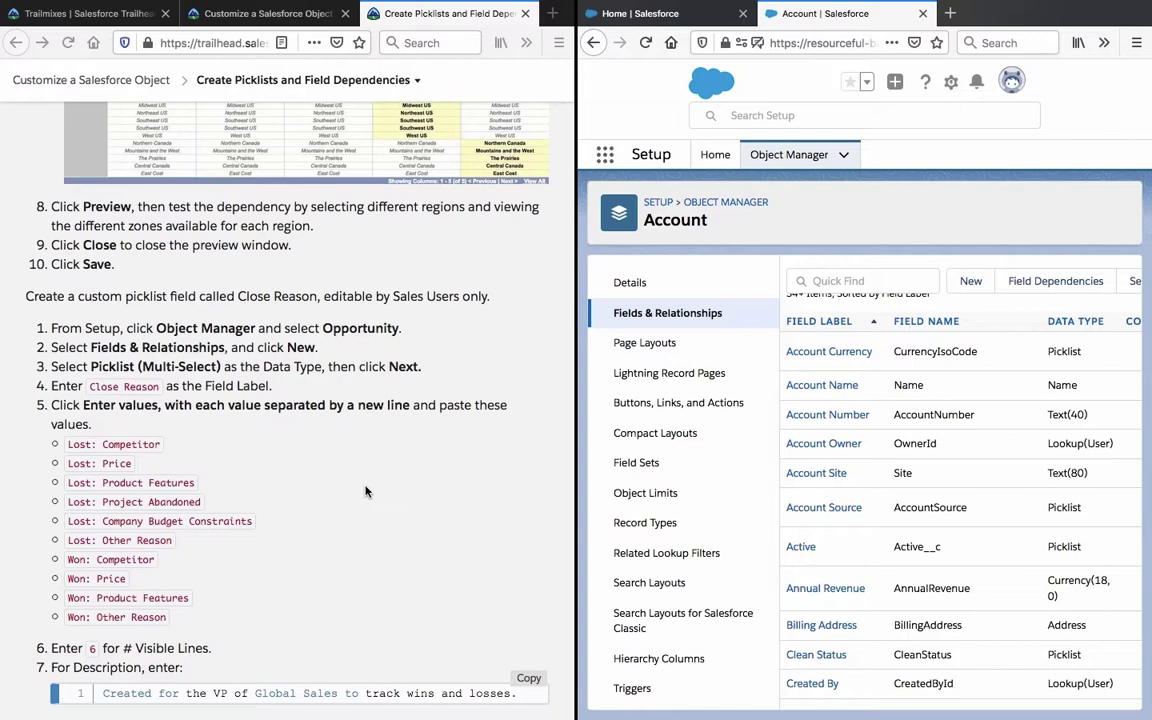
scroll(366, 491, down, 2)
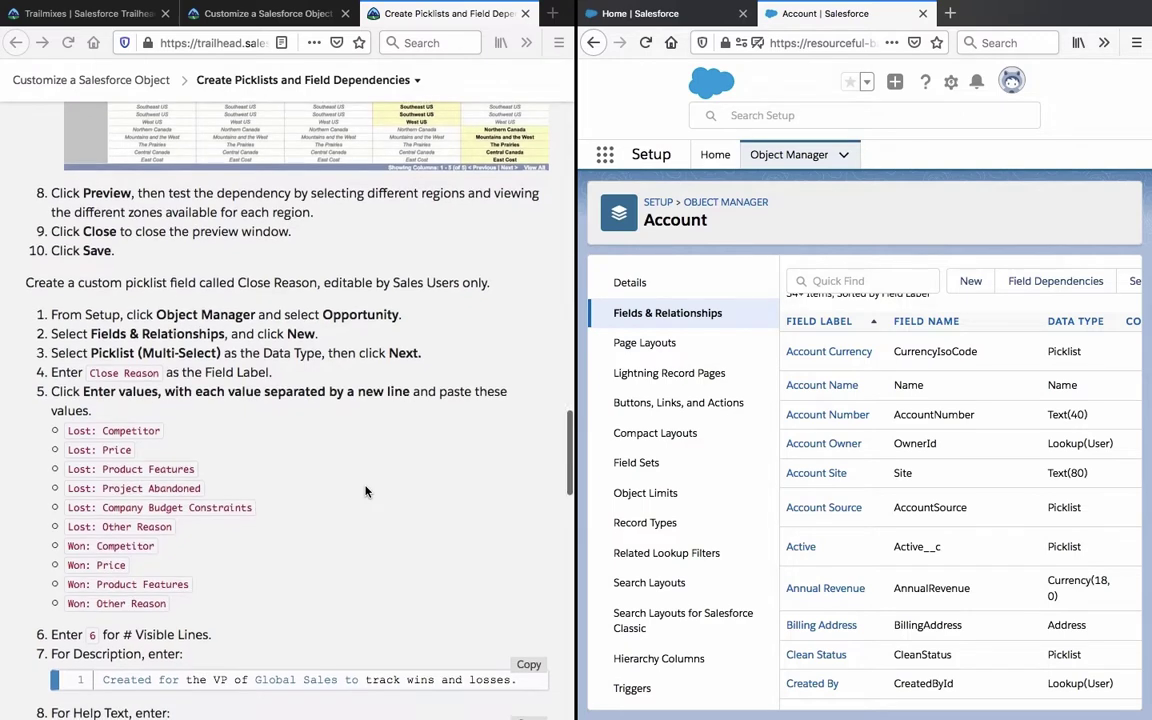
scroll(827, 466, down, 6)
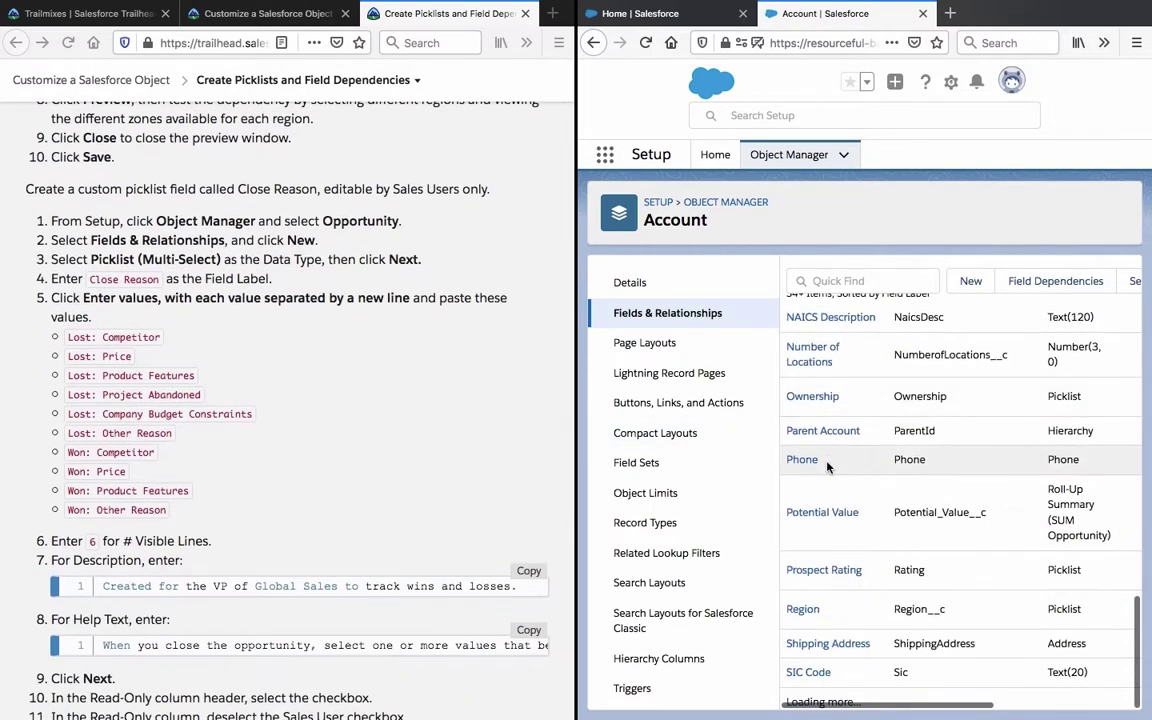
scroll(900, 420, down, 3)
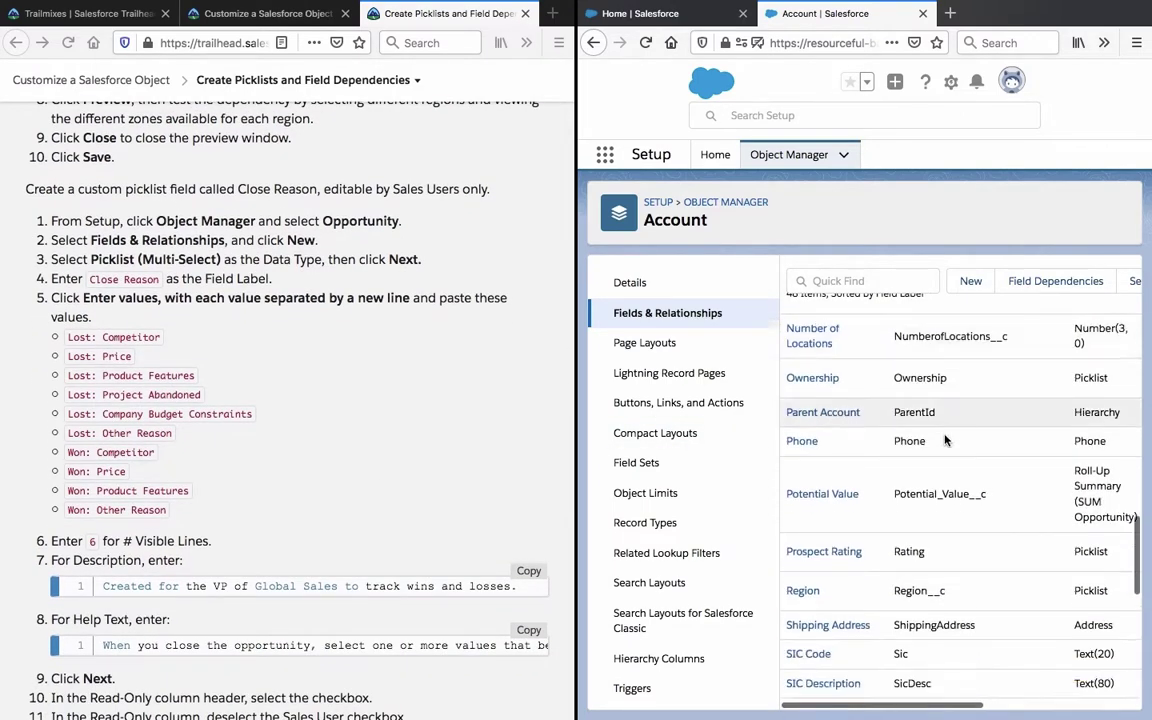
scroll(944, 438, up, 4)
scroll(944, 438, up, 1)
scroll(944, 435, up, 1)
scroll(944, 433, down, 1)
key(super+Left)
scroll(931, 440, down, 10)
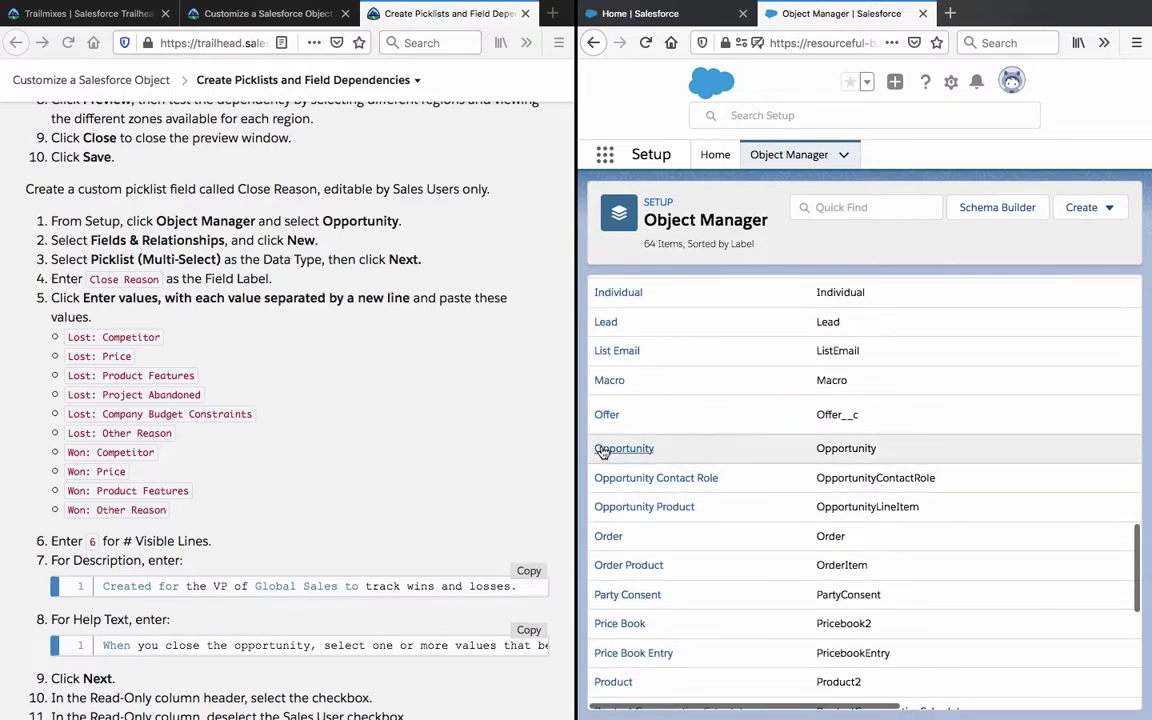
Start a new Opportunity custom field of type Picklist (Multi-Select) and continue to its details
click(605, 449)
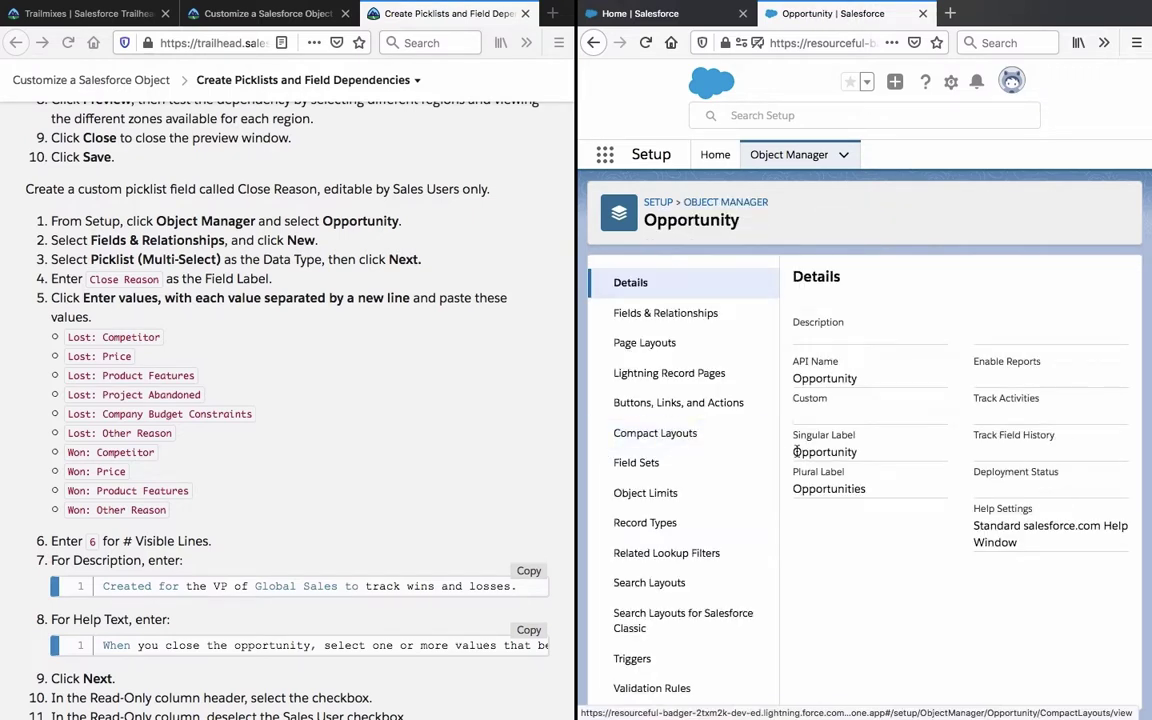
click(678, 315)
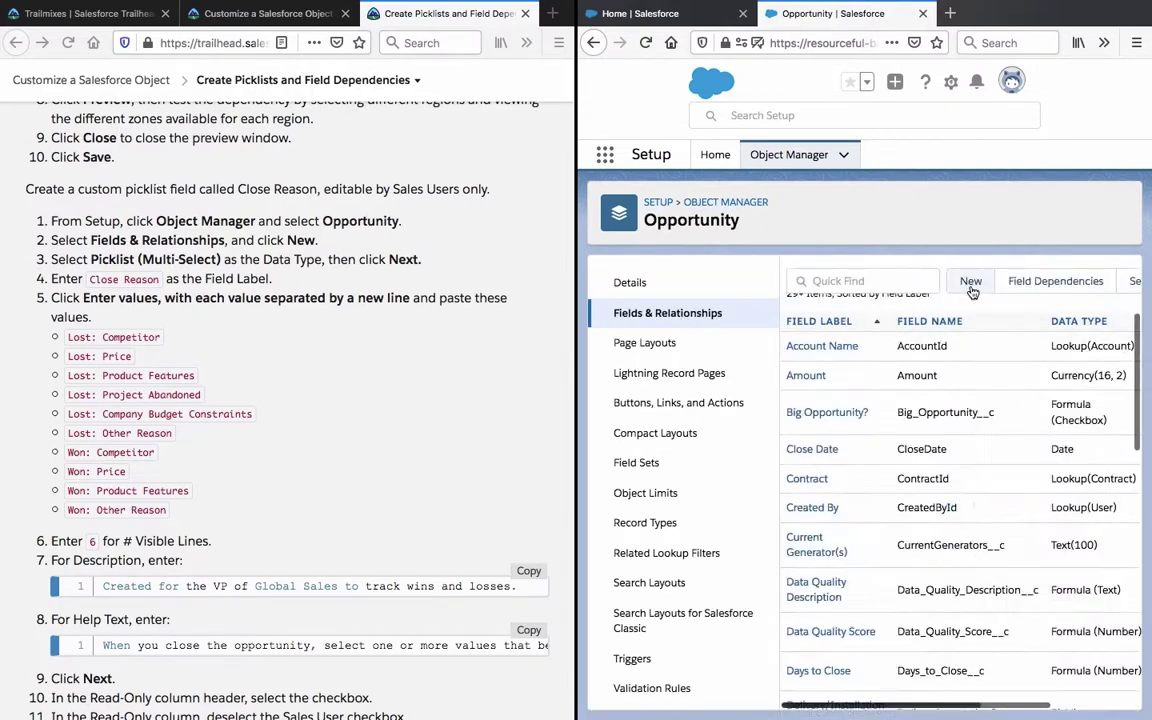
click(969, 283)
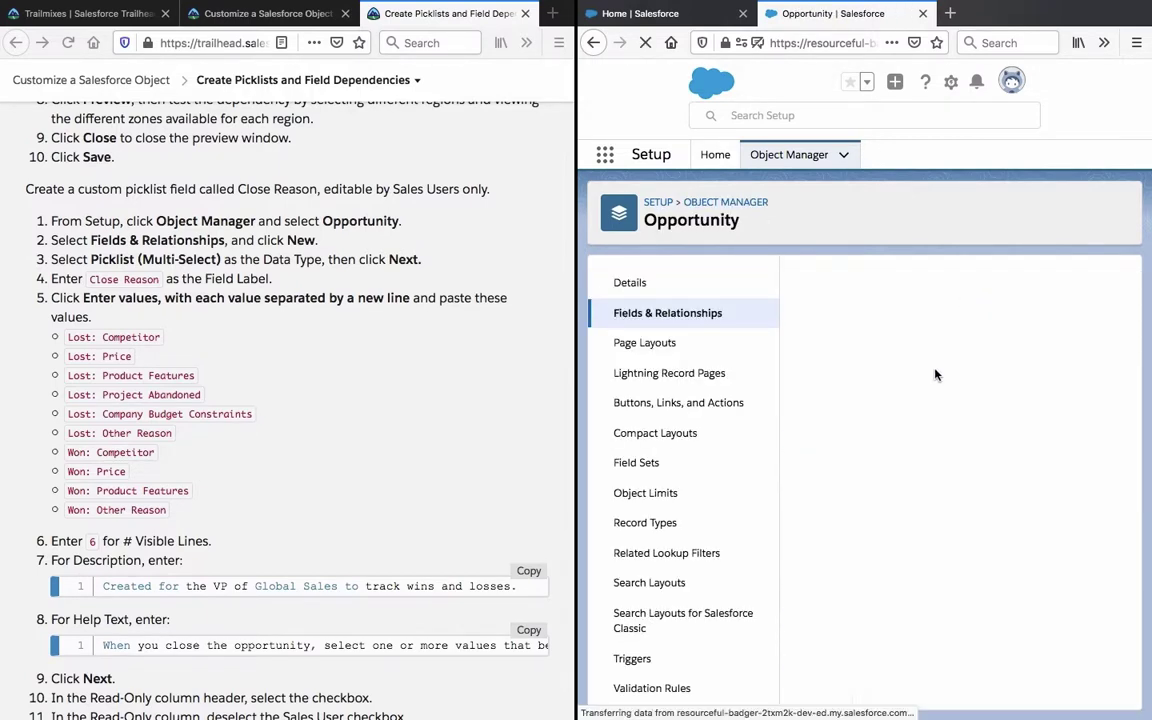
scroll(912, 506, down, 10)
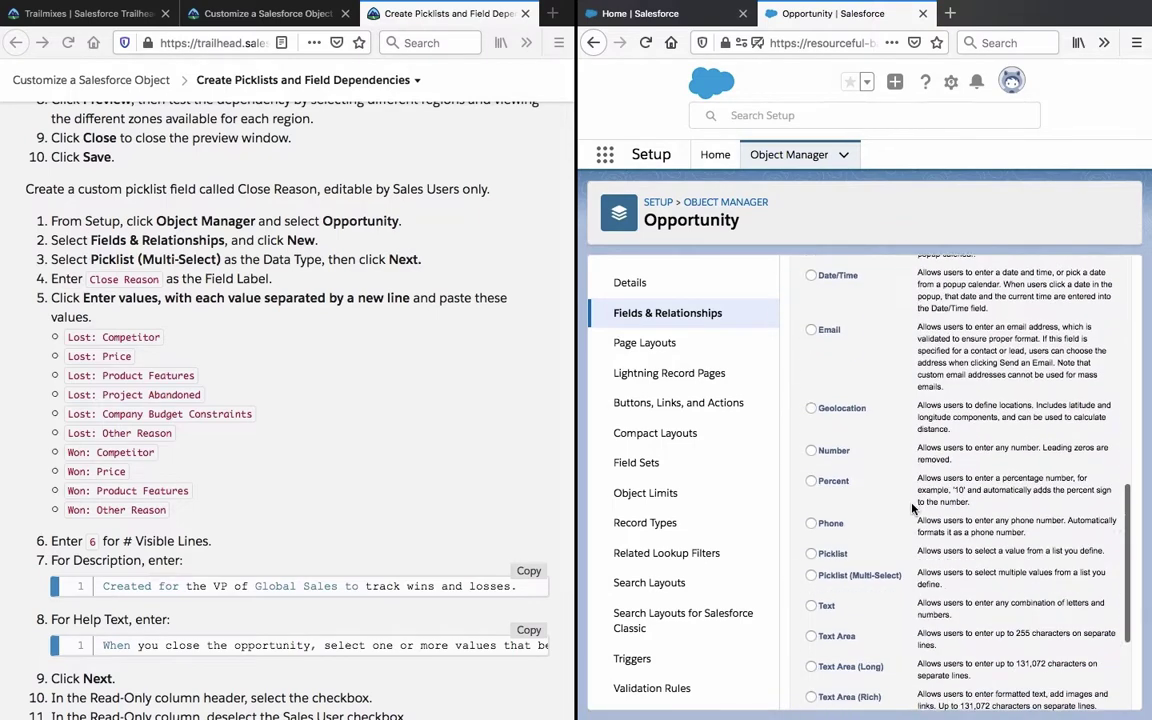
click(811, 541)
scroll(991, 407, up, 10)
click(1077, 358)
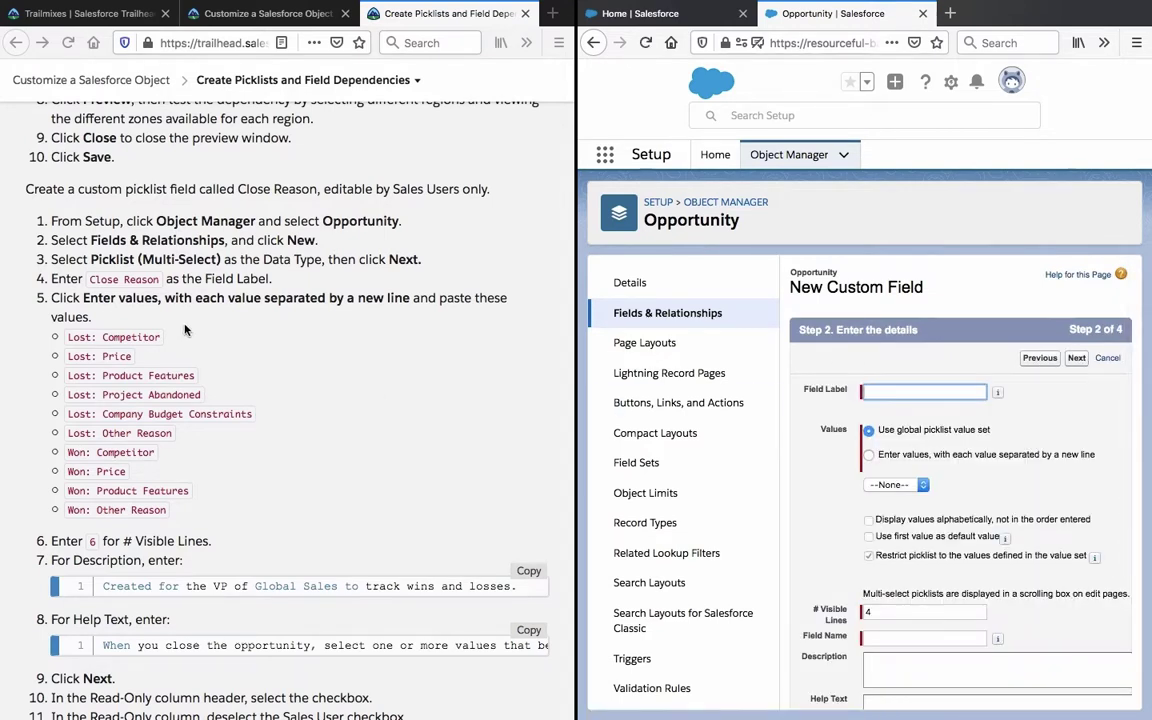
Paste 'Close Reason' as the field label so the field name fills in as Close_Reason
click(149, 252)
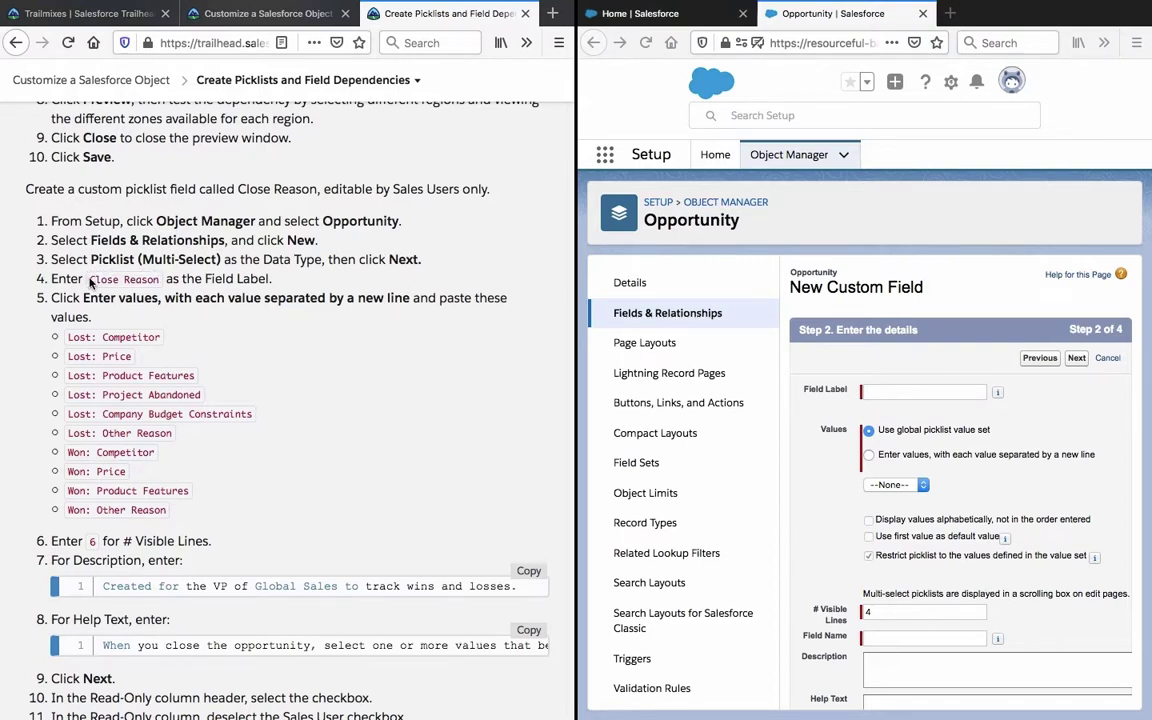
click(910, 390)
text(Close Reason)
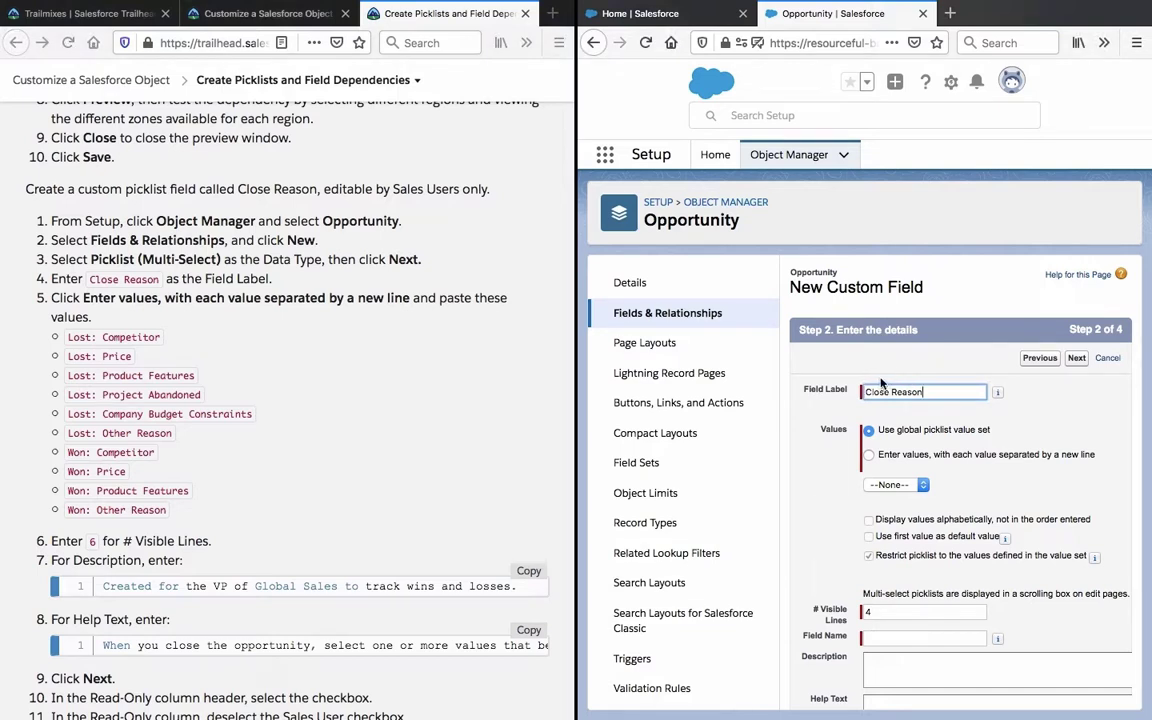
click(879, 381)
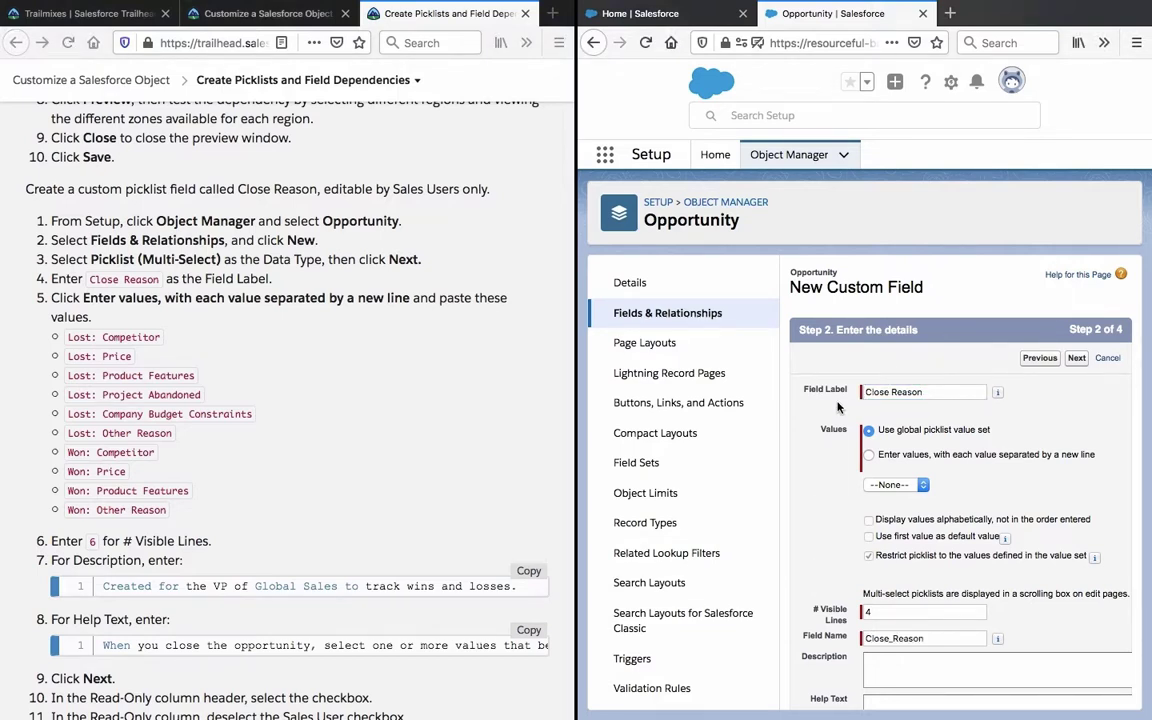
Copy the ten Lost and Won reasons from Trailhead and paste them as newline-separated values
click(174, 372)
drag(181, 513, 157, 330)
key(ctrl+c)
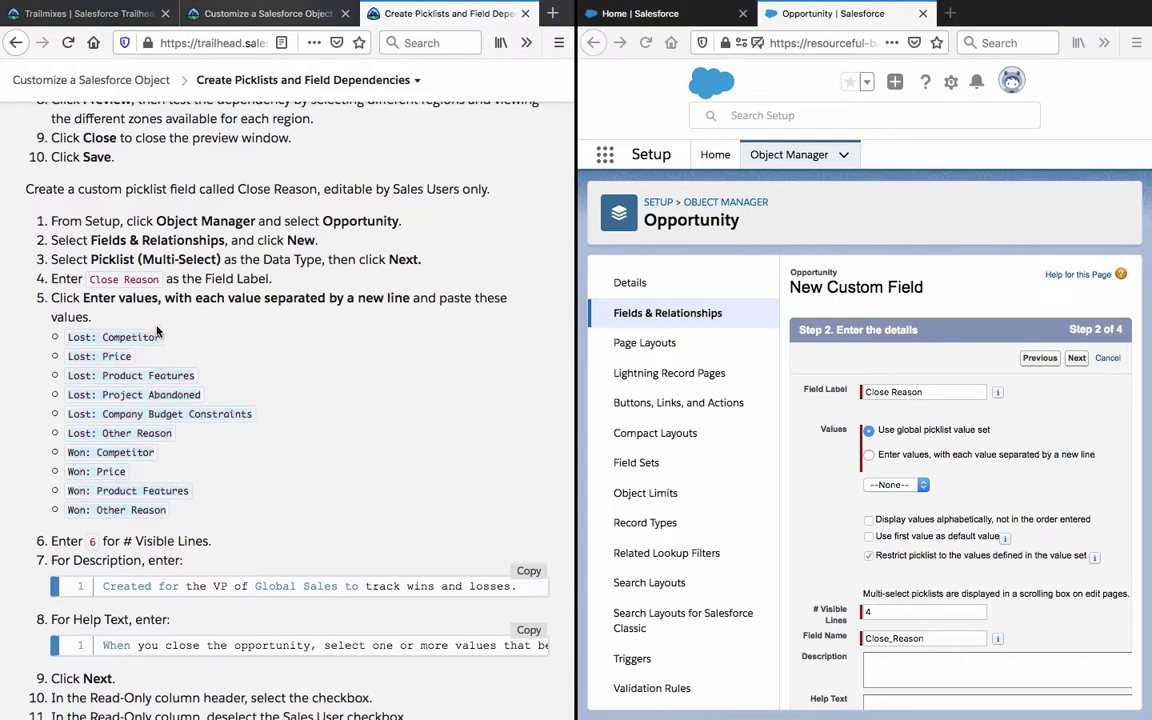
click(933, 457)
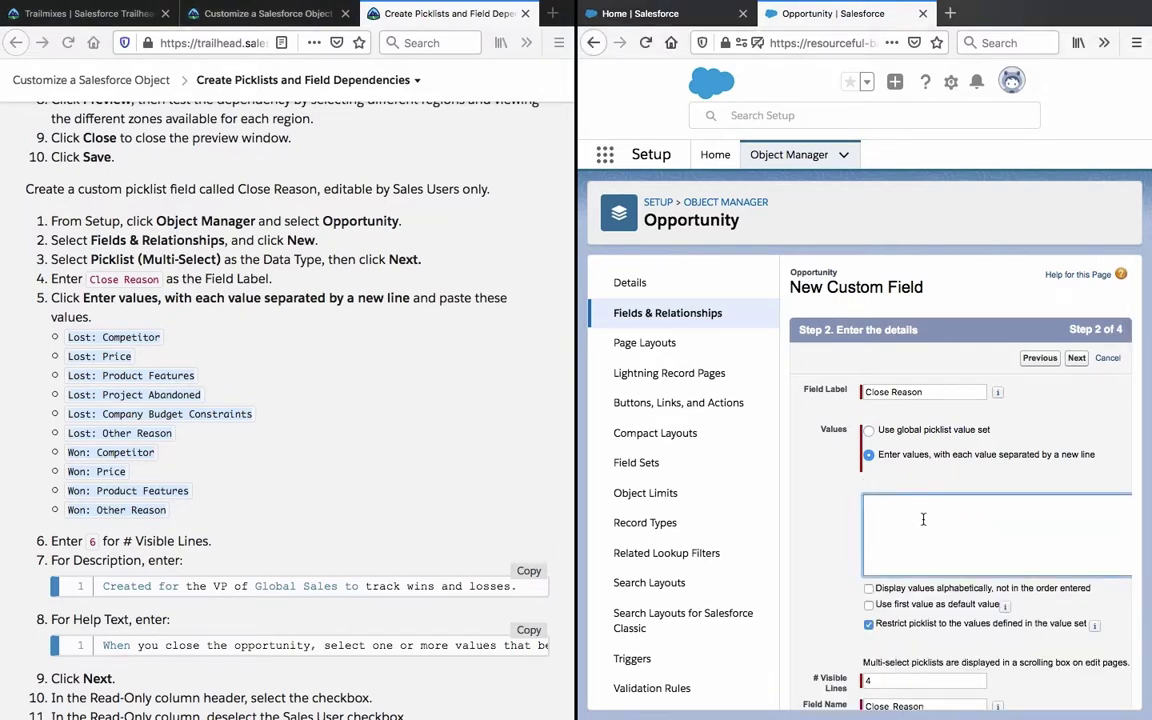
click(923, 519)
key(ctrl+v)
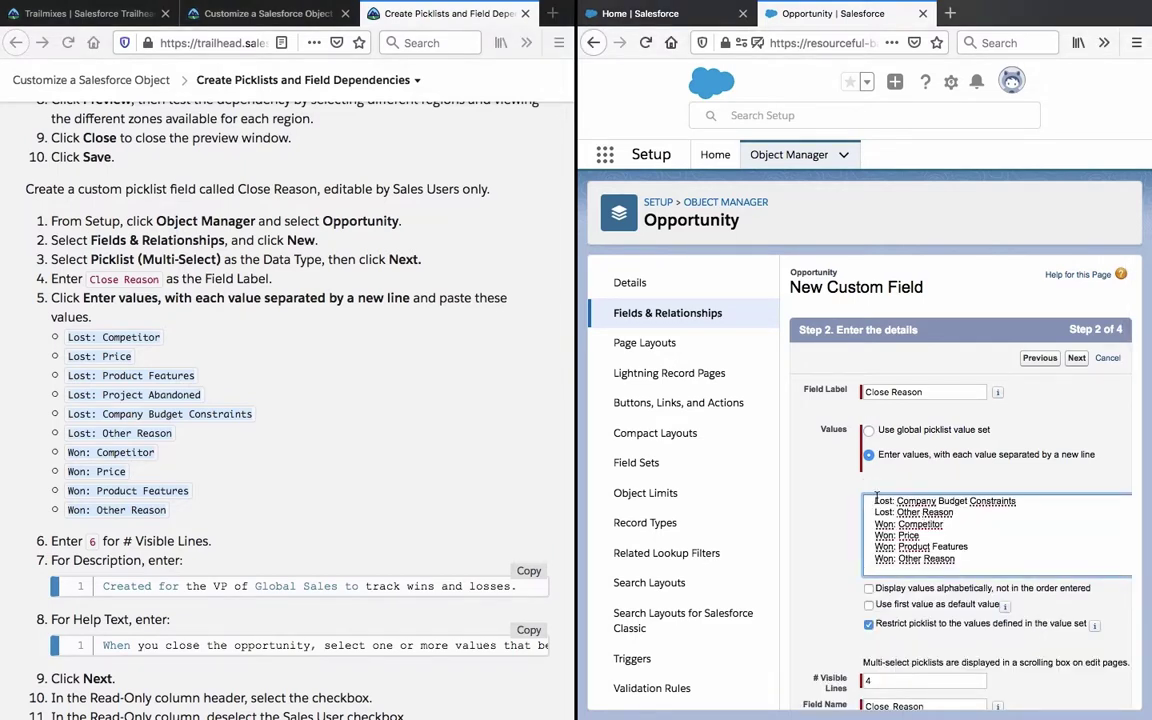
Remove the stray indents before the pasted Lost and Won values
scroll(875, 500, up, 2)
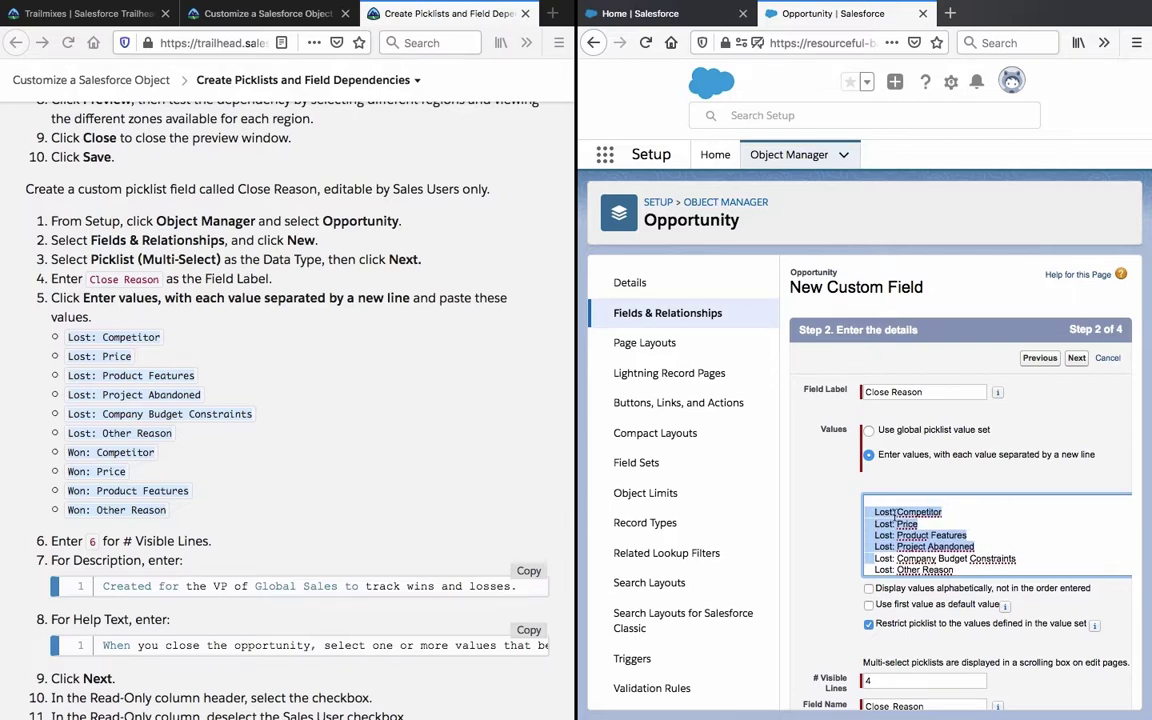
scroll(934, 544, down, 2)
scroll(934, 544, up, 3)
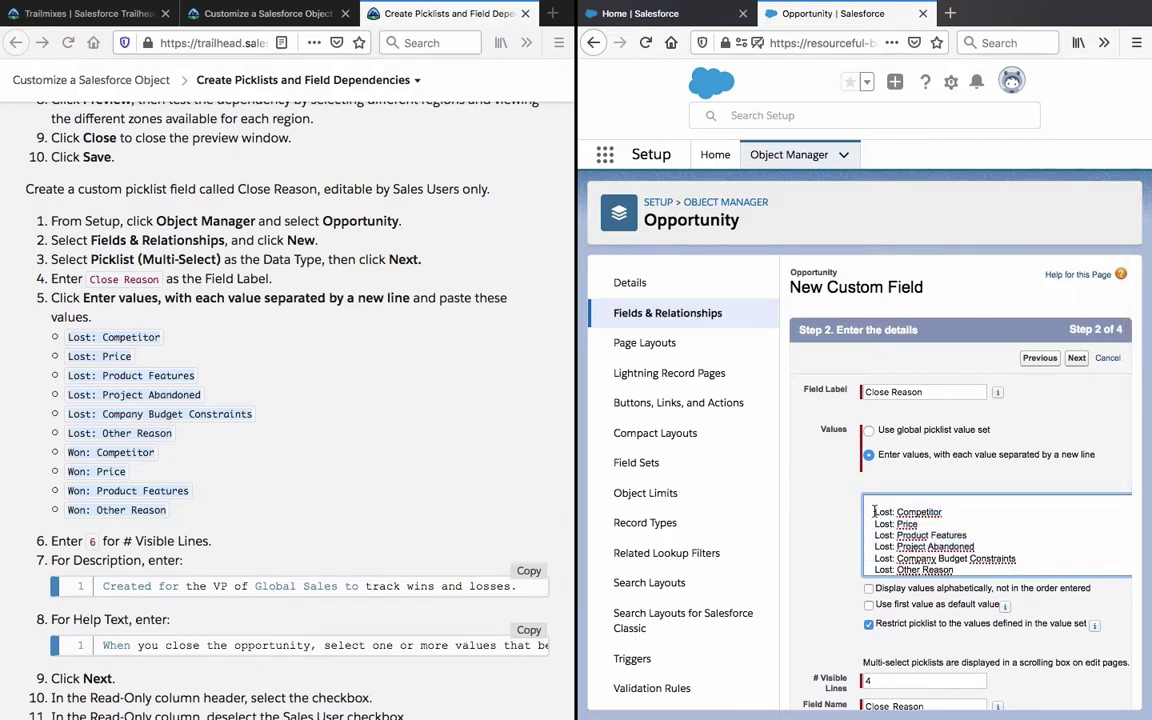
click(874, 511)
key(BackSpace)
key(BackSpace)
key(BackSpace)
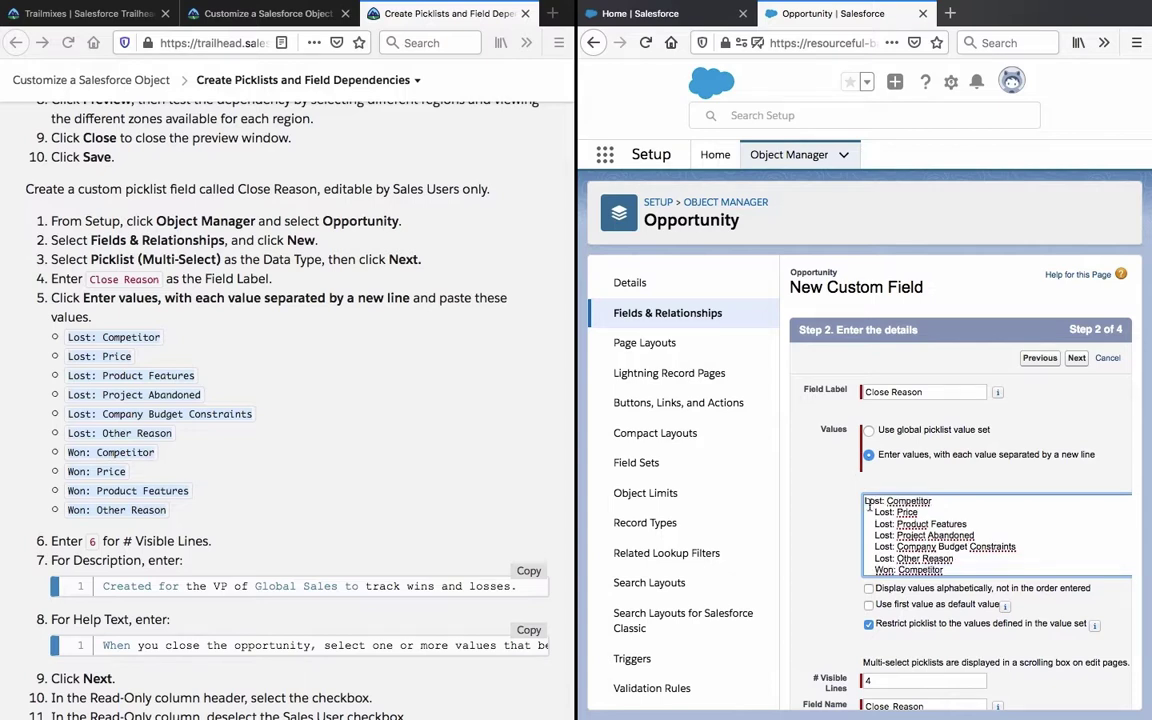
key(BackSpace)
key(BackSpace)
key(BackSpace)
key(BackSpace)
key(BackSpace)
key(BackSpace)
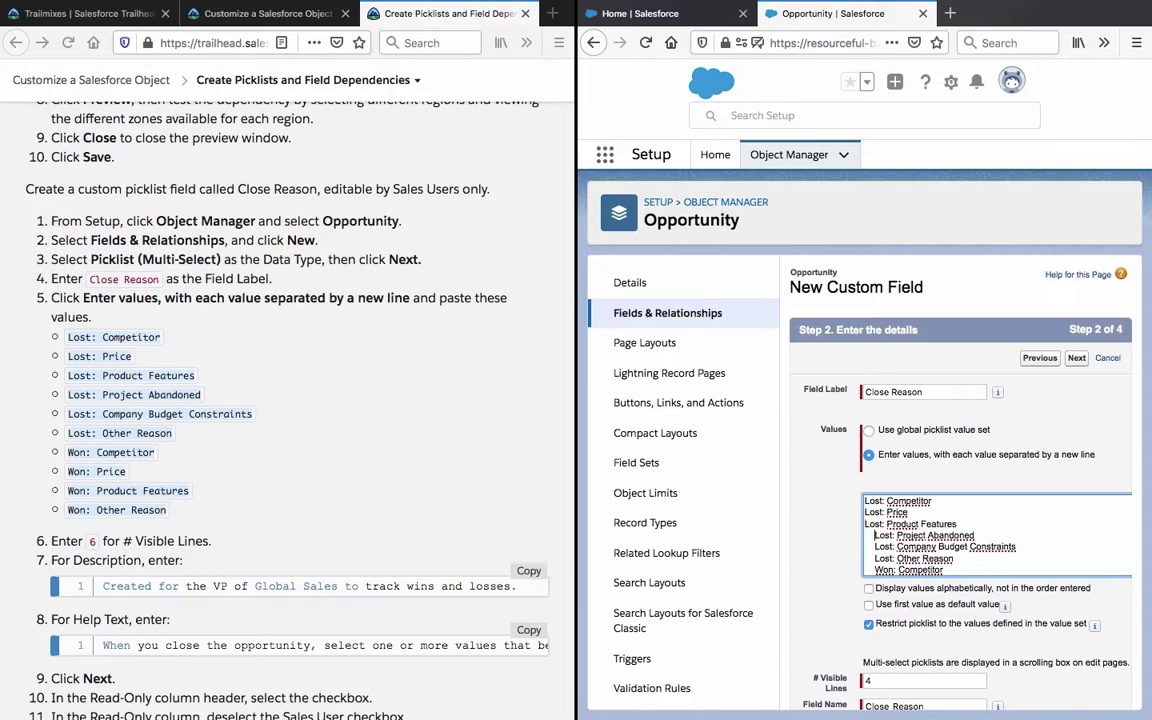
key(BackSpace)
key(BackSpace)
key(BackSpace)
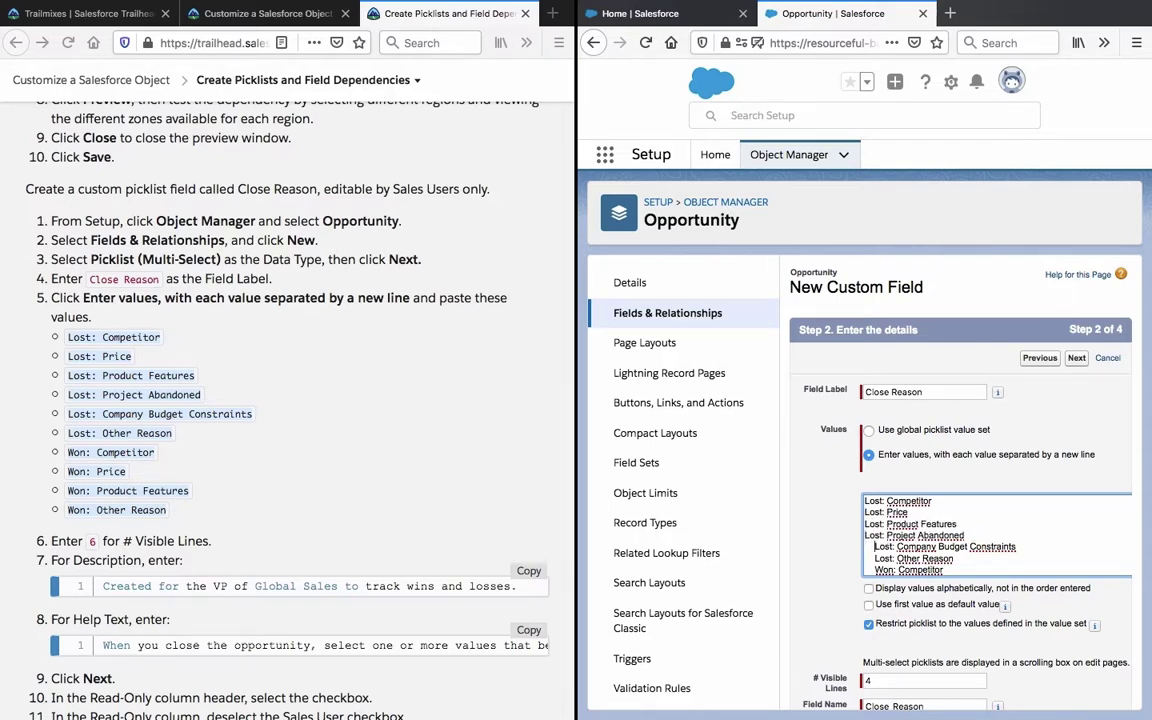
key(BackSpace)
key(BackSpace)
key(BackSpace)
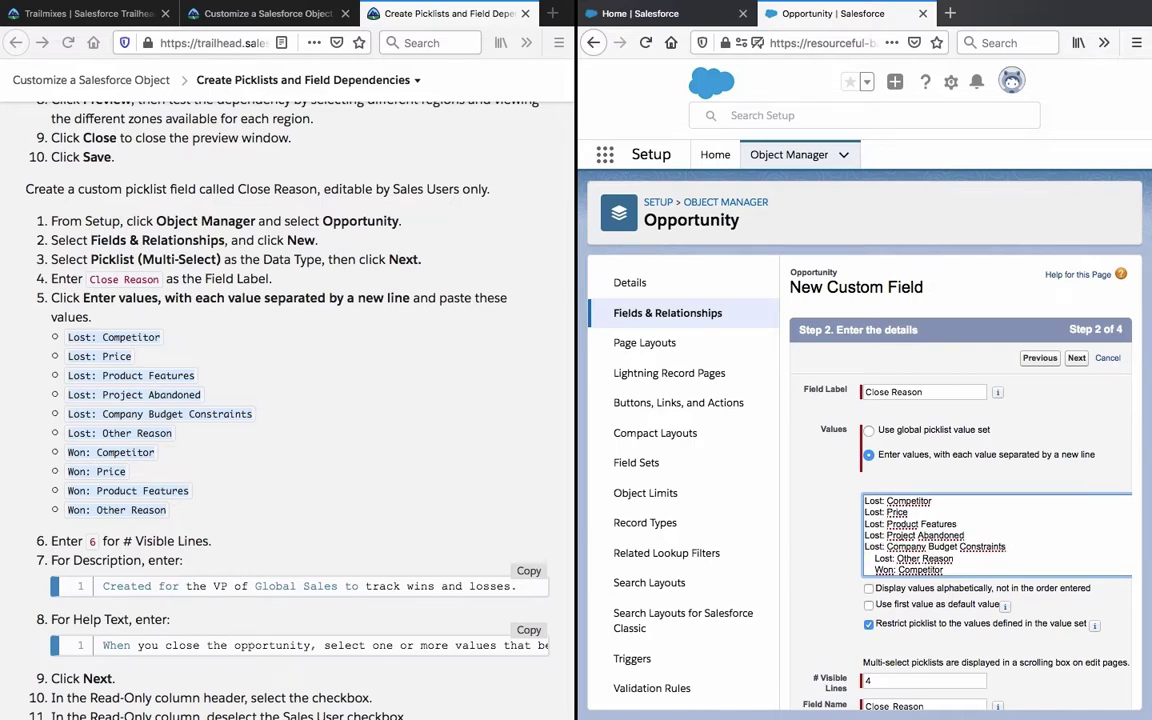
key(BackSpace)
key(BackSpace)
key(BackSpace)
key(BackSpace)
key(BackSpace)
key(BackSpace)
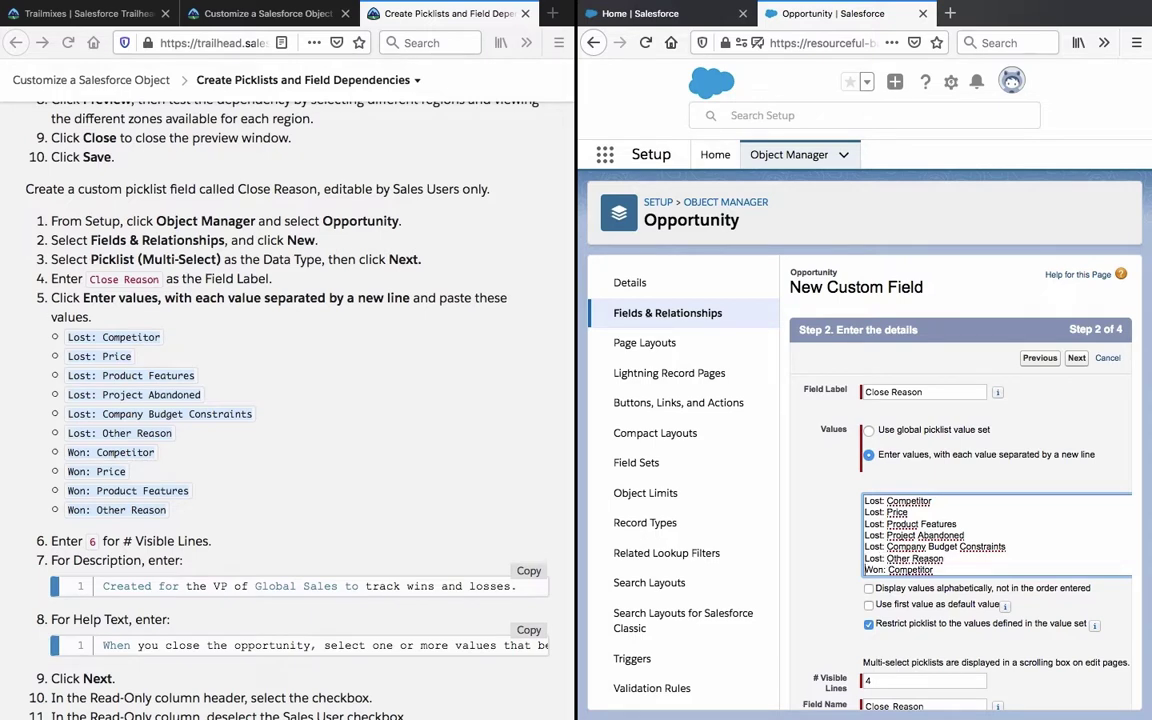
scroll(997, 535, down, 2)
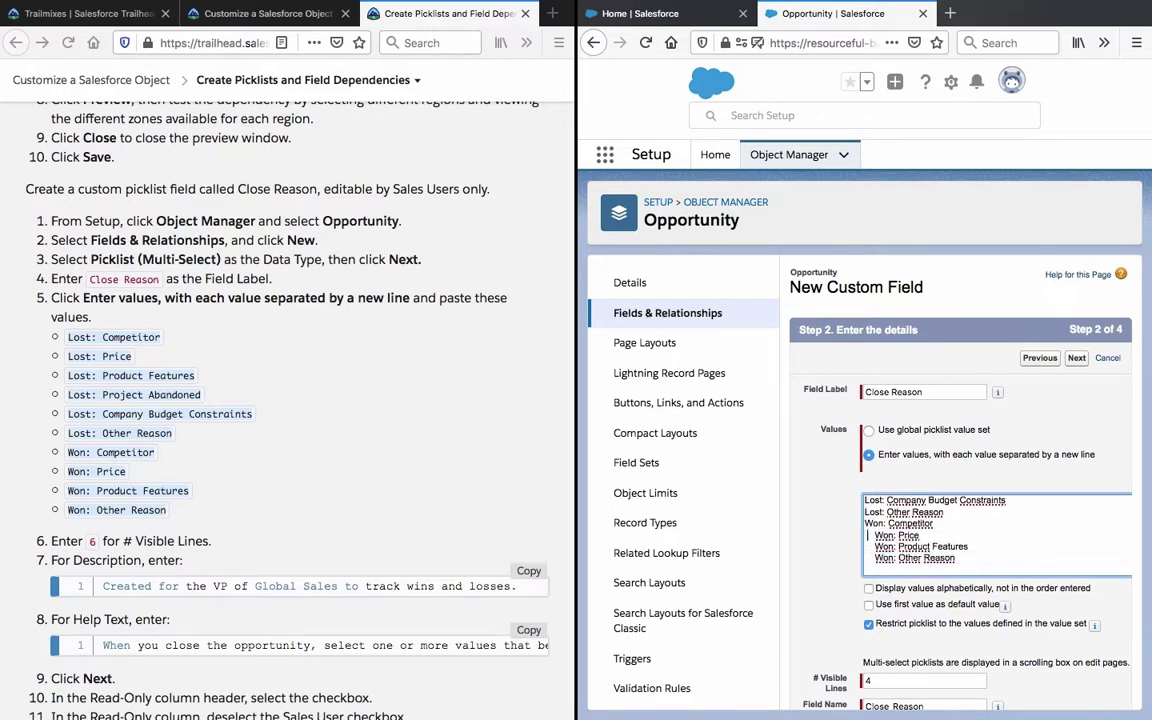
key(BackSpace)
key(BackSpace)
key(BackSpace)
key(BackSpace)
key(BackSpace)
key(BackSpace)
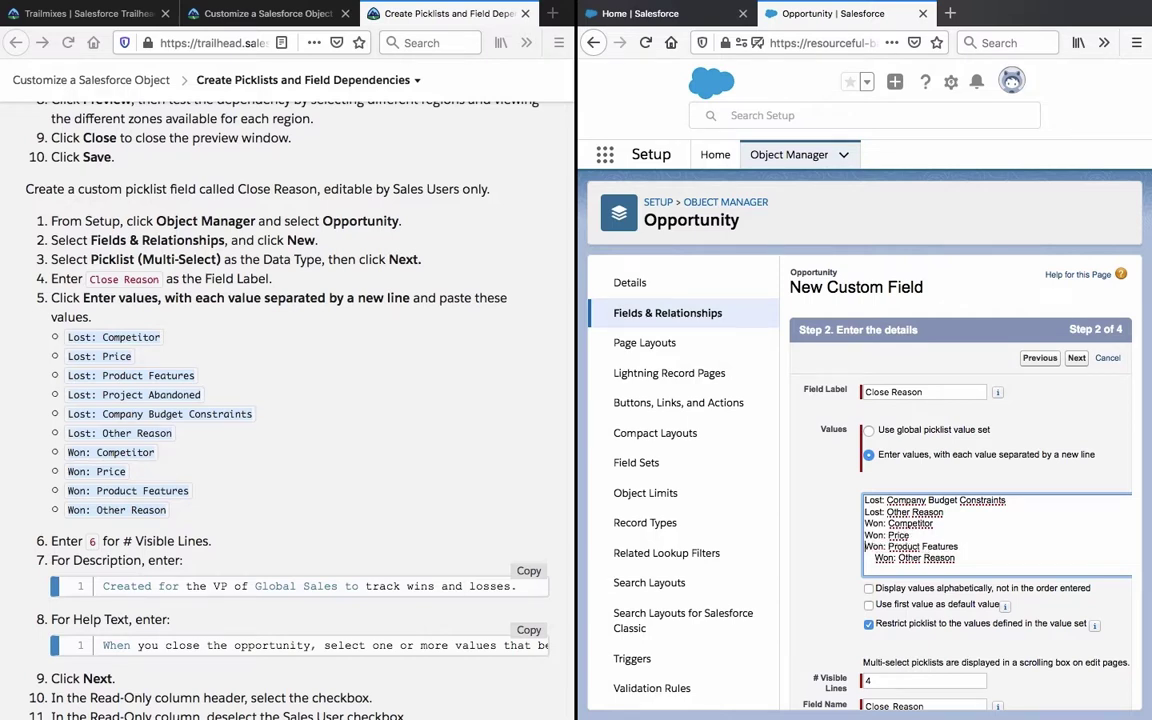
key(BackSpace)
key(BackSpace)
key(BackSpace)
key(BackSpace)
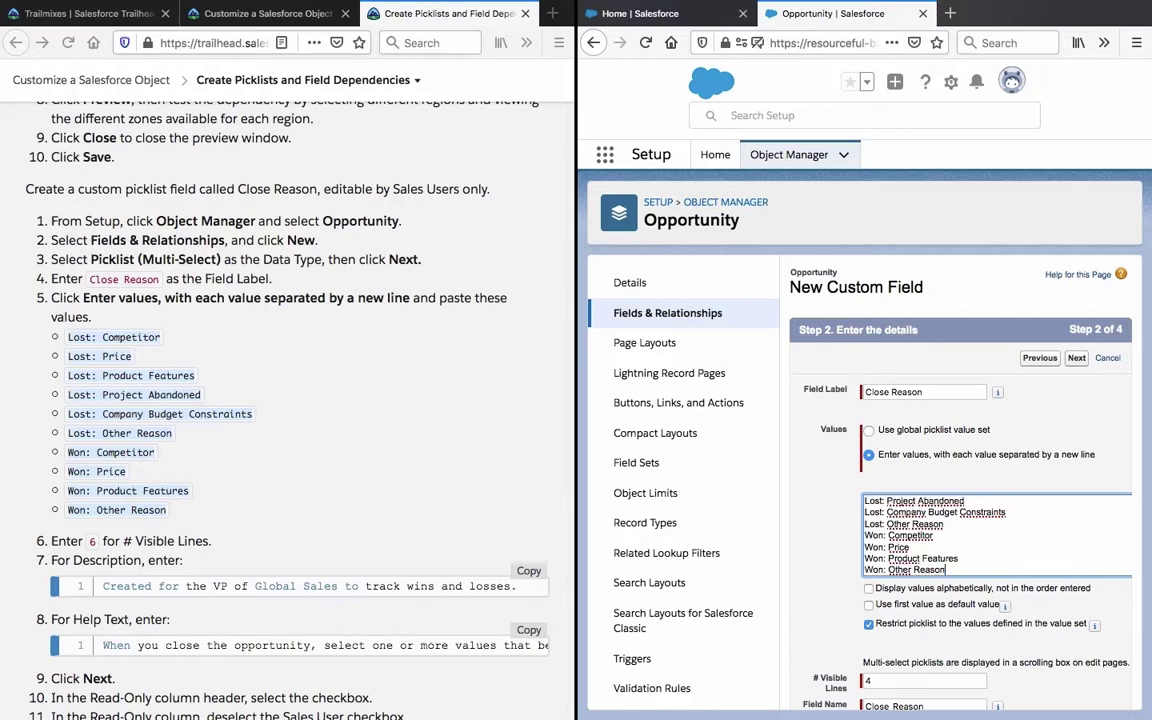
click(822, 558)
Set # Visible Lines to 6
scroll(790, 520, down, 1)
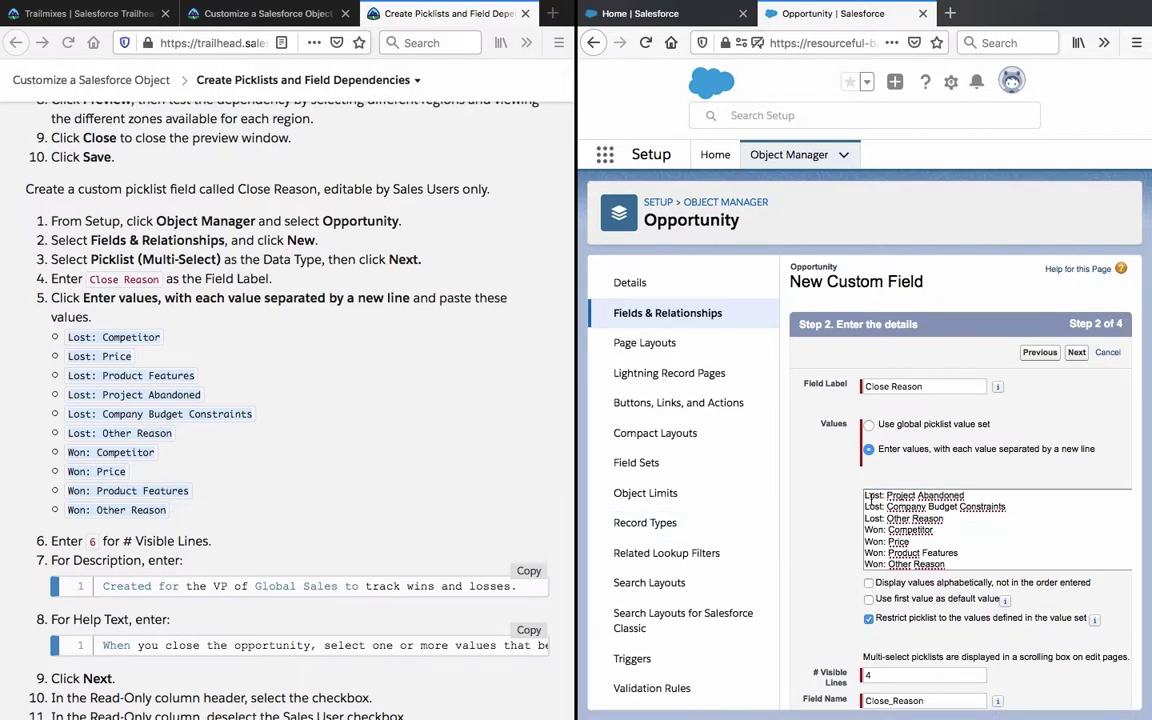
scroll(836, 503, down, 2)
double_click(880, 567)
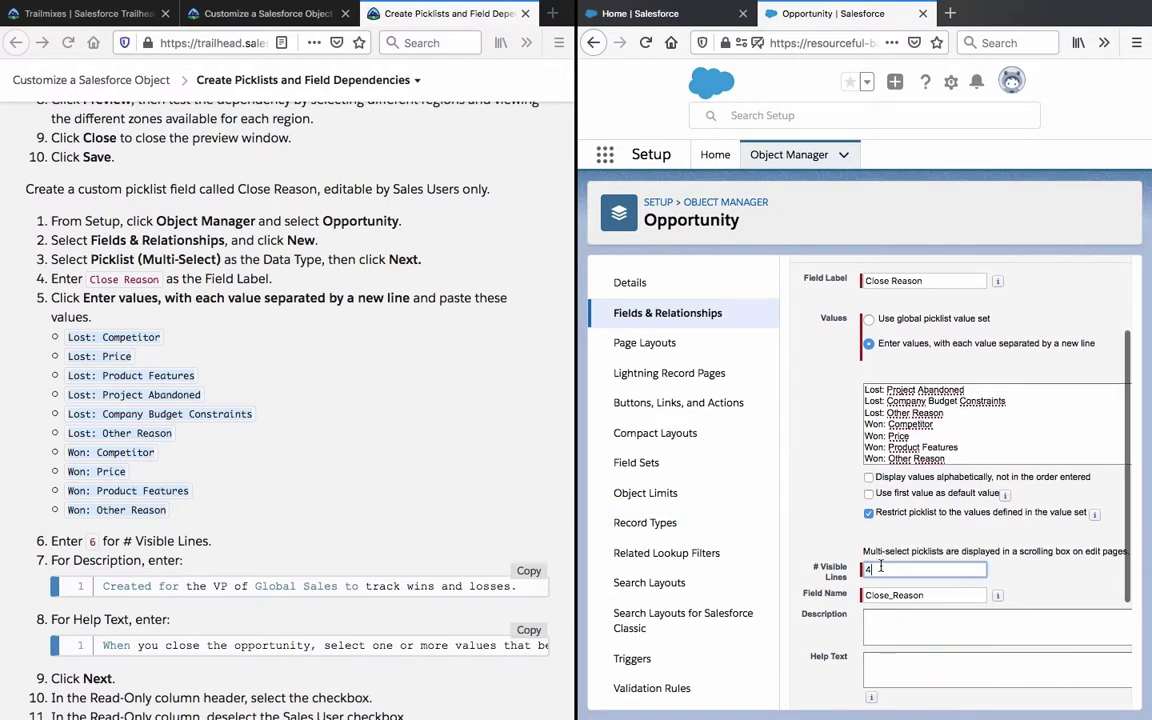
text(6)
click(820, 520)
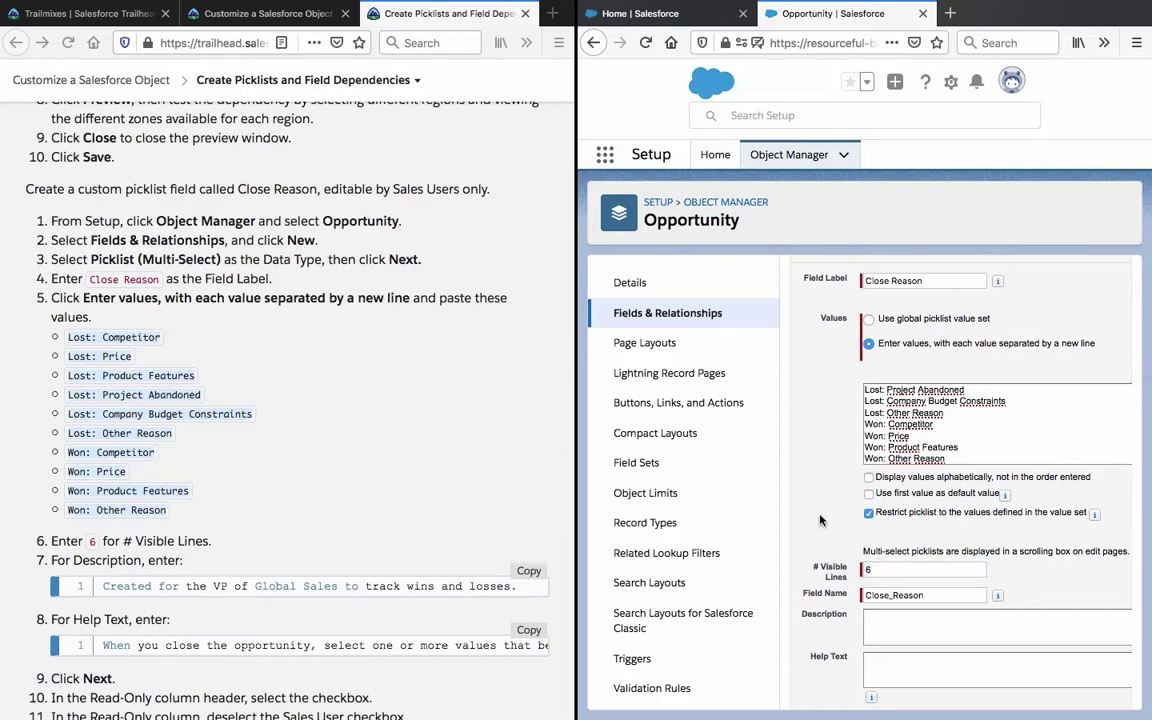
scroll(820, 520, down, 2)
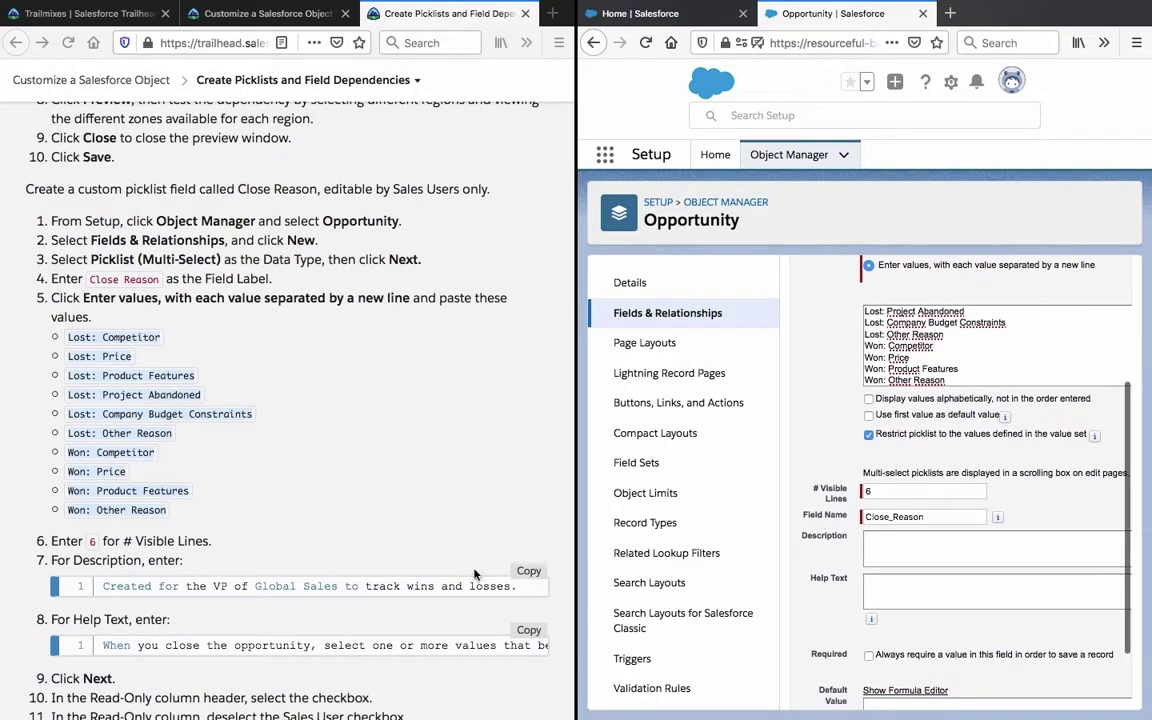
Fill in the Description and Help Text with the text copied from Trailhead
click(516, 570)
click(516, 570)
click(932, 559)
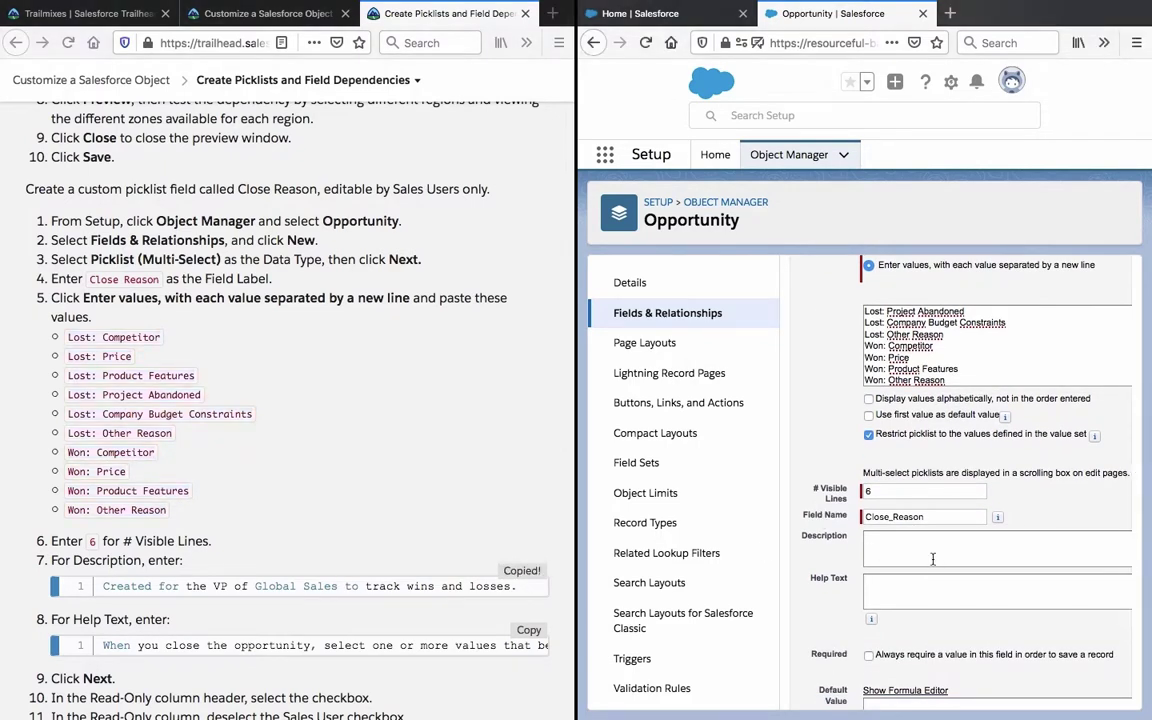
key(ctrl+v)
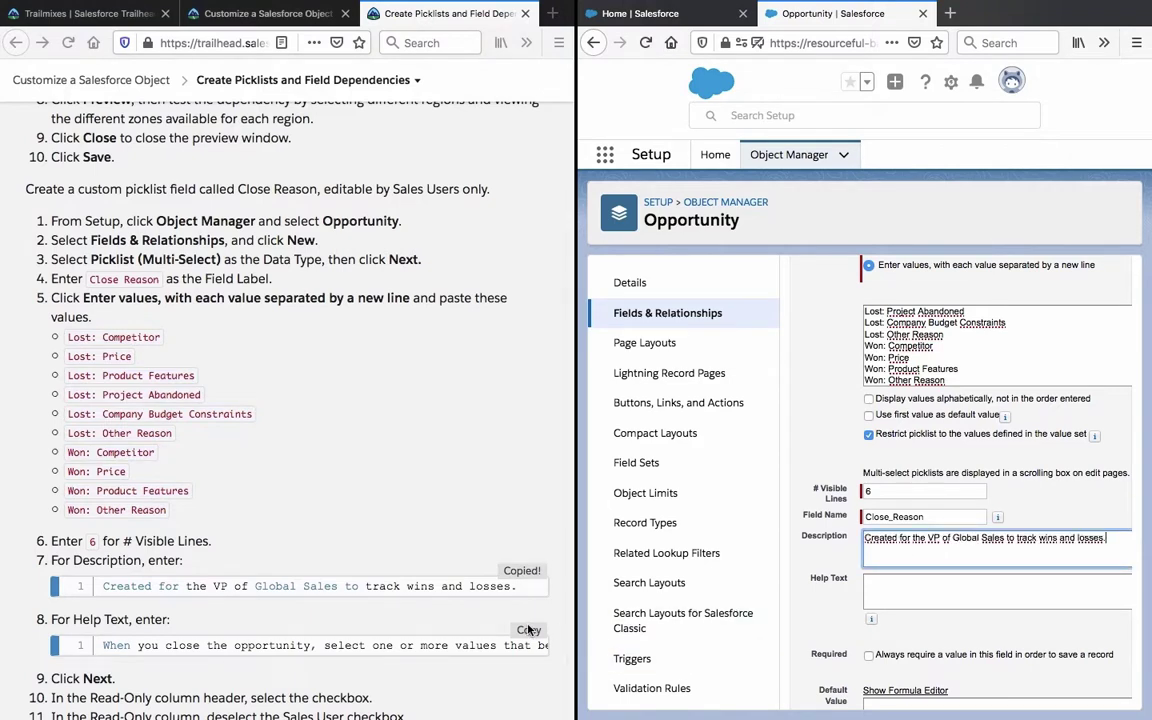
click(528, 630)
click(921, 600)
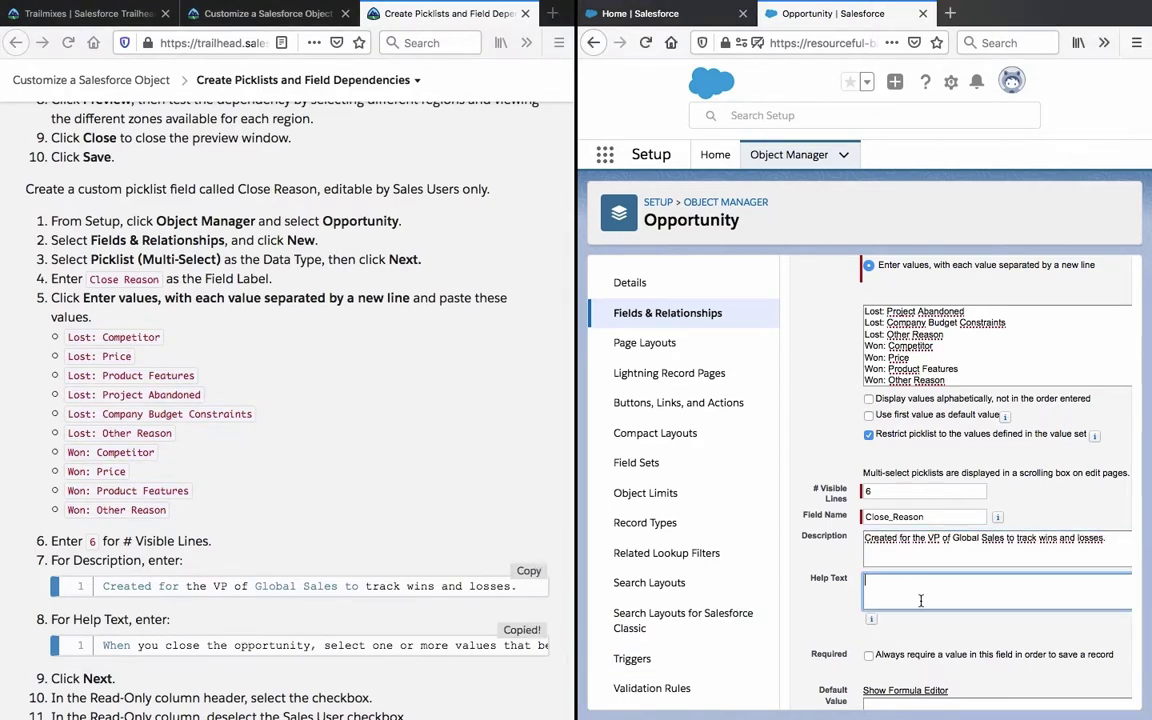
key(ctrl+v)
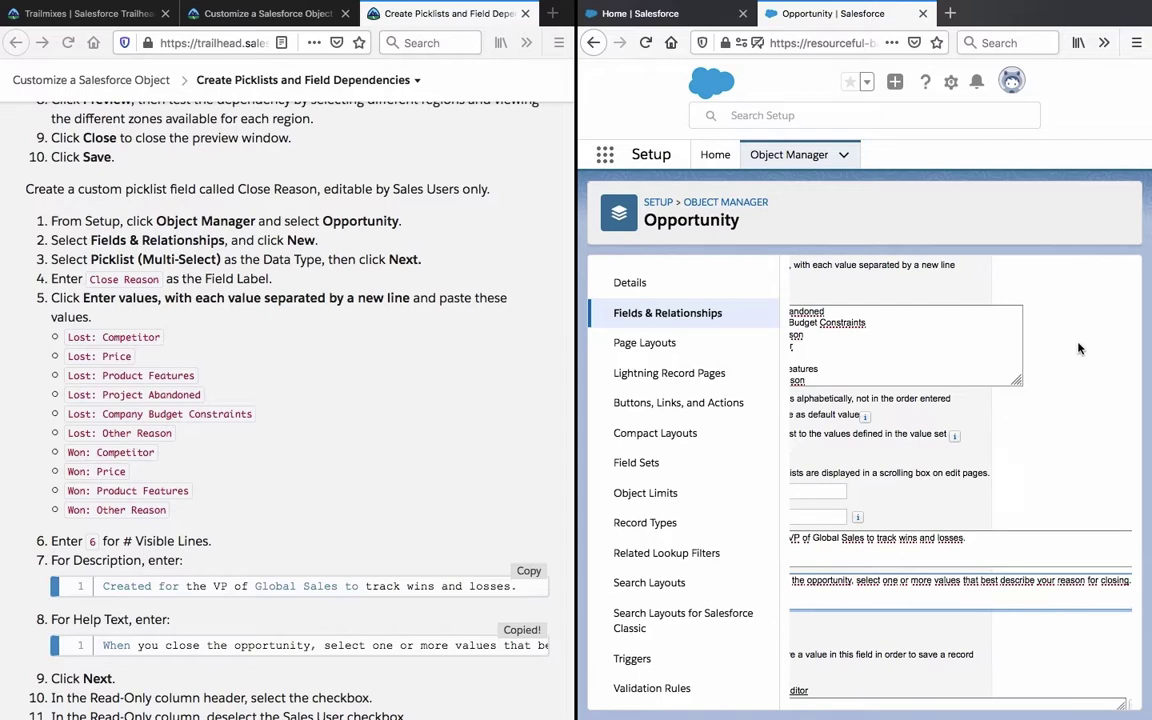
Advance to the field-level security step
scroll(1044, 313, up, 3)
scroll(959, 437, down, 5)
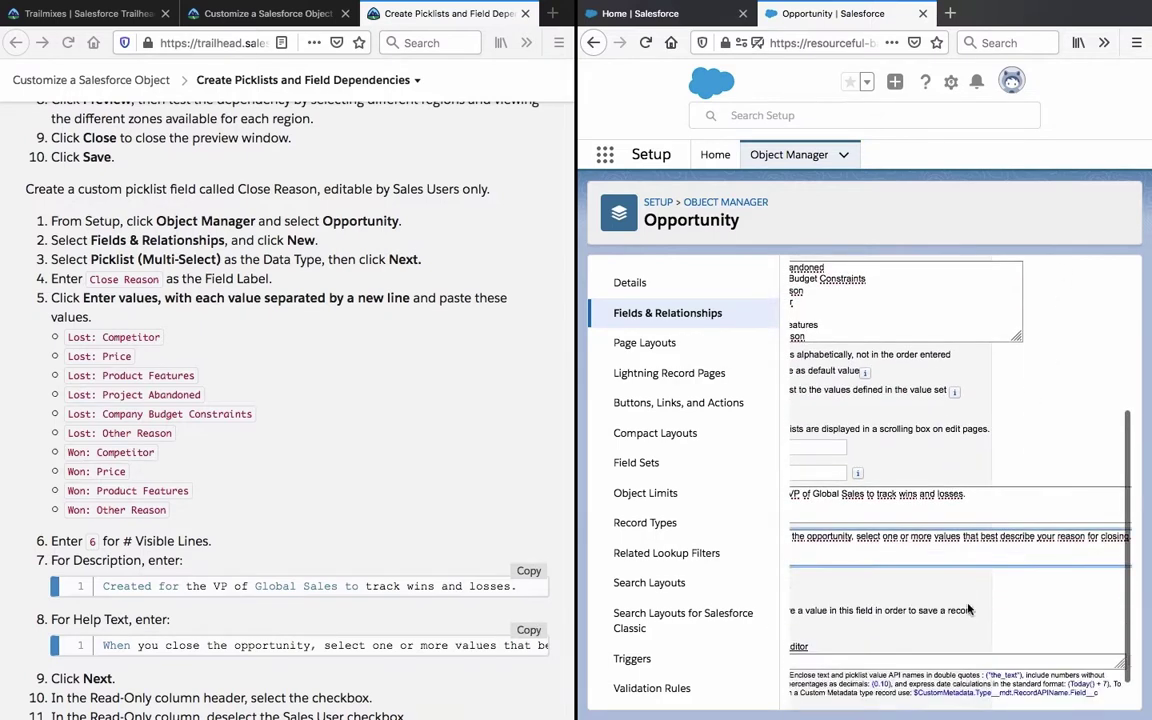
scroll(968, 608, up, 3)
click(936, 357)
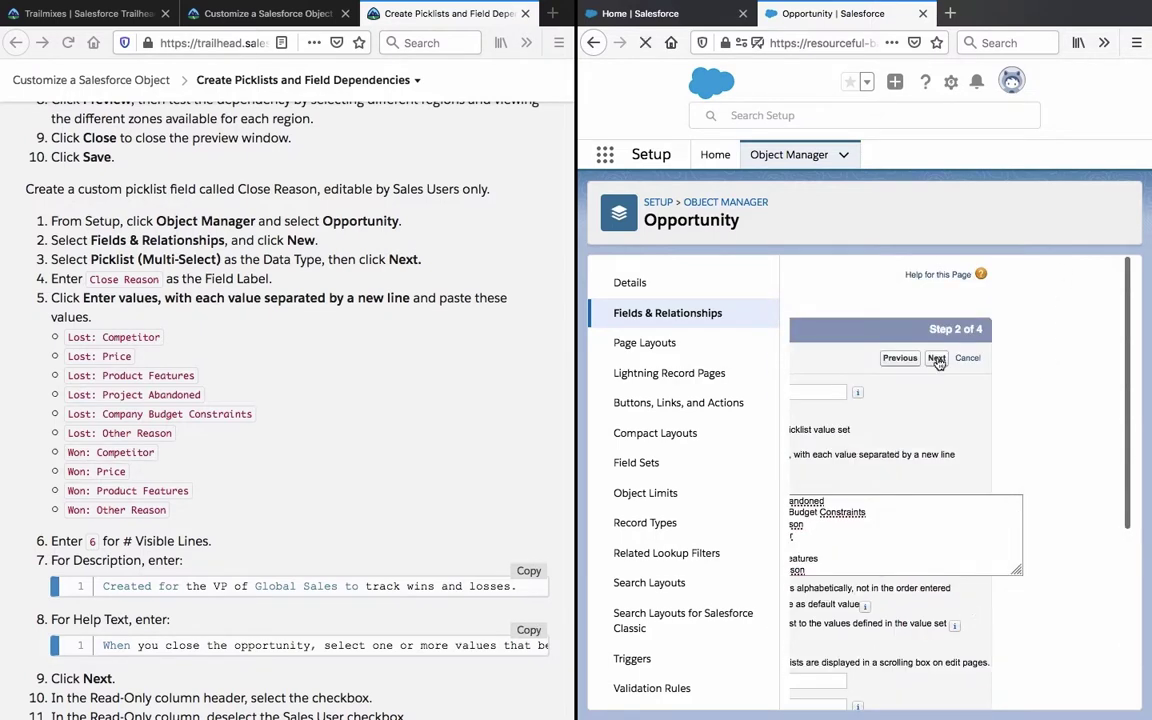
scroll(377, 520, down, 5)
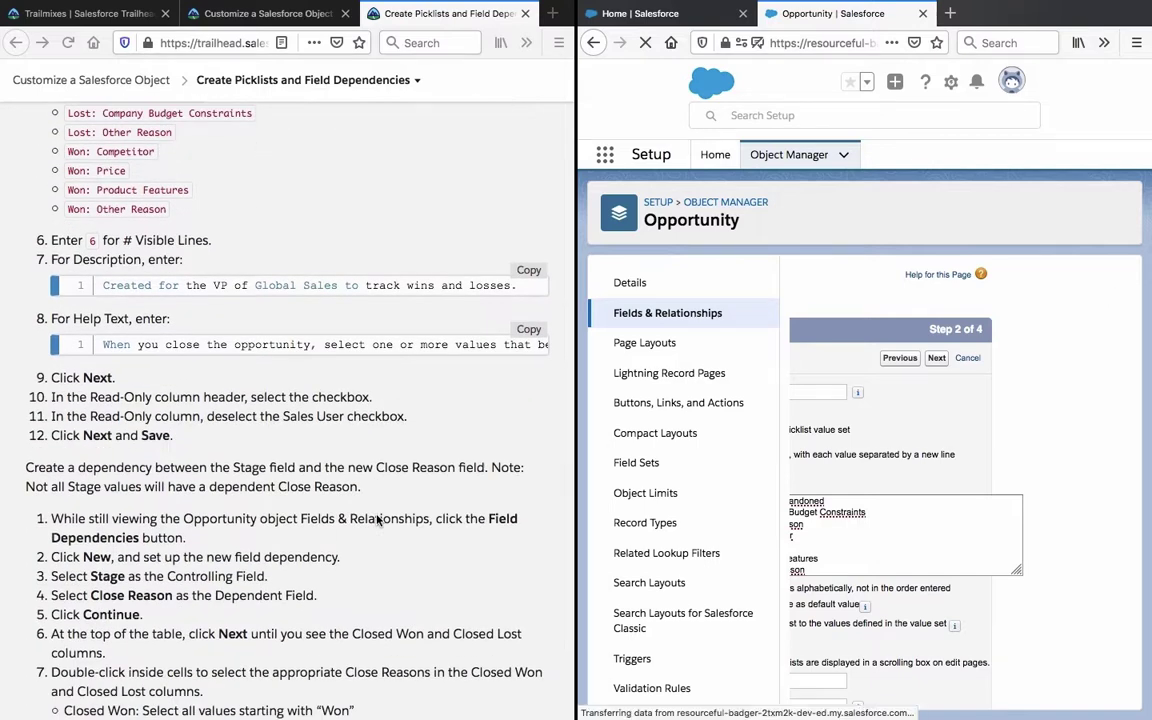
Mark Close Reason Read-Only for all profiles via the Read-Only column header
triple_click(494, 470)
click(494, 470)
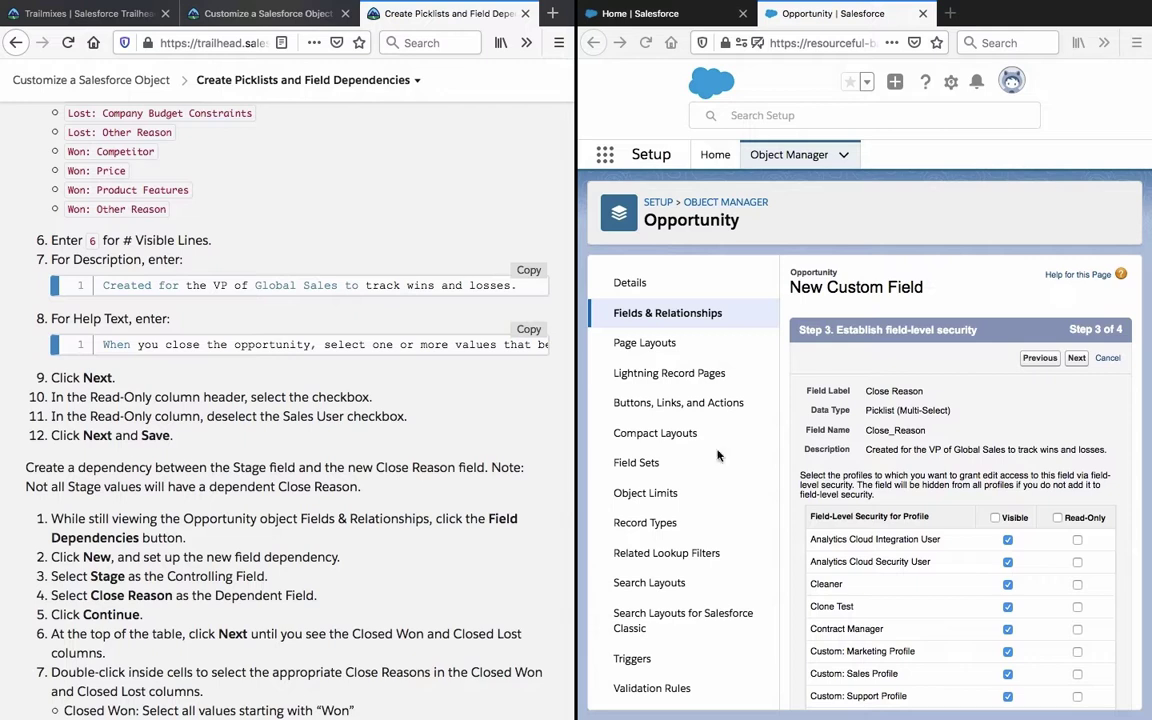
scroll(963, 407, down, 3)
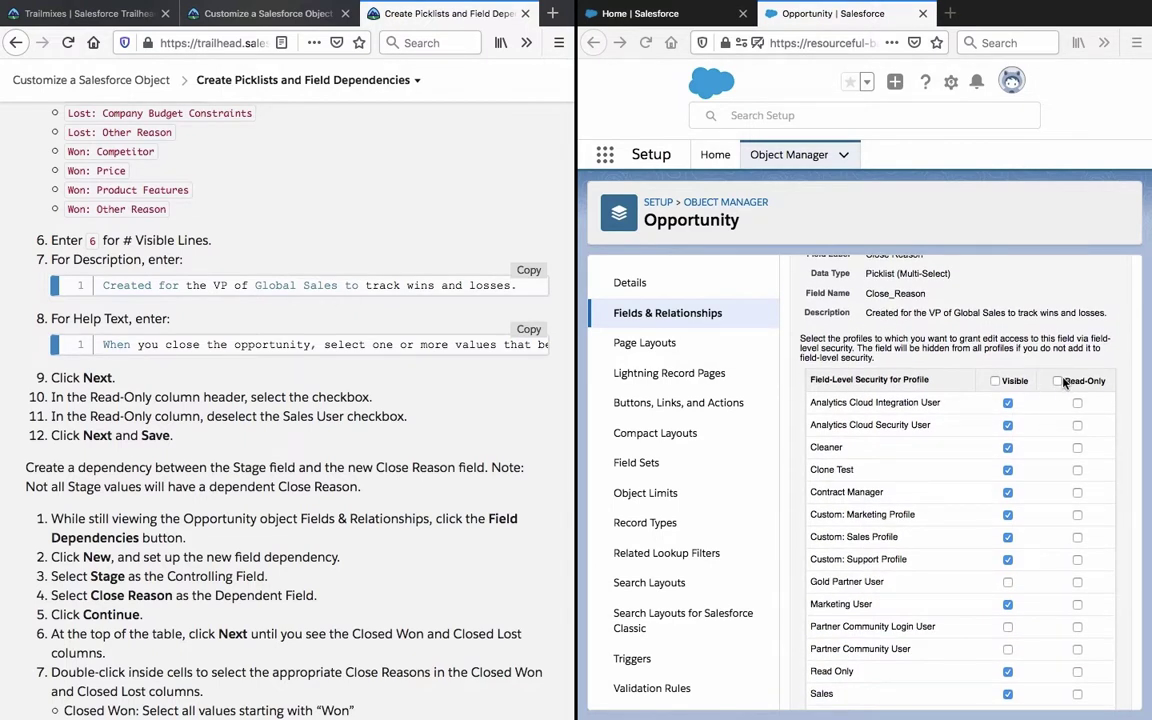
click(1058, 382)
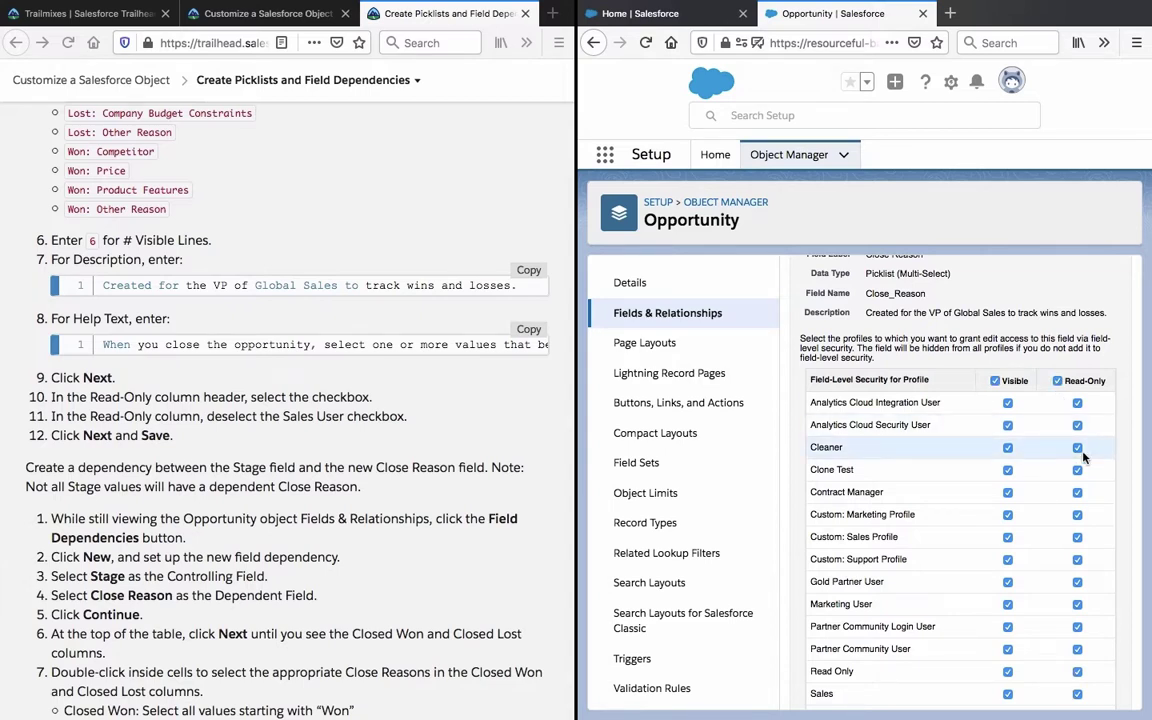
Move past the page layouts step and save the Close Reason field
scroll(1080, 458, down, 1)
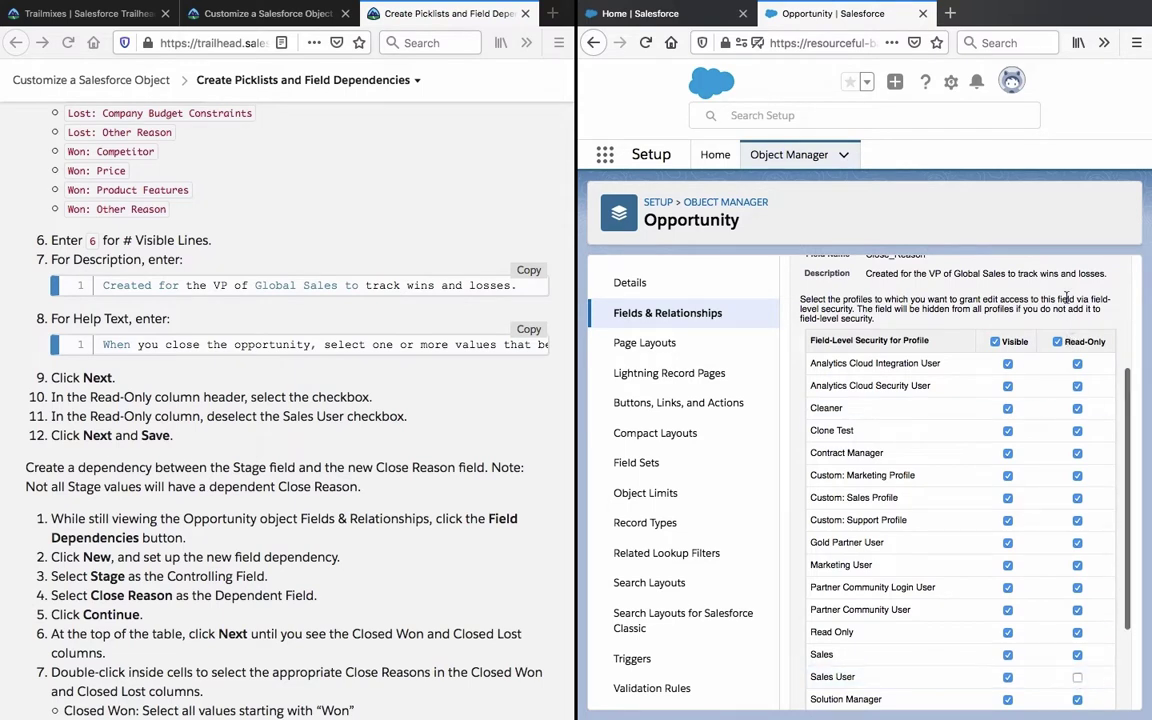
scroll(1062, 284, up, 4)
click(1076, 358)
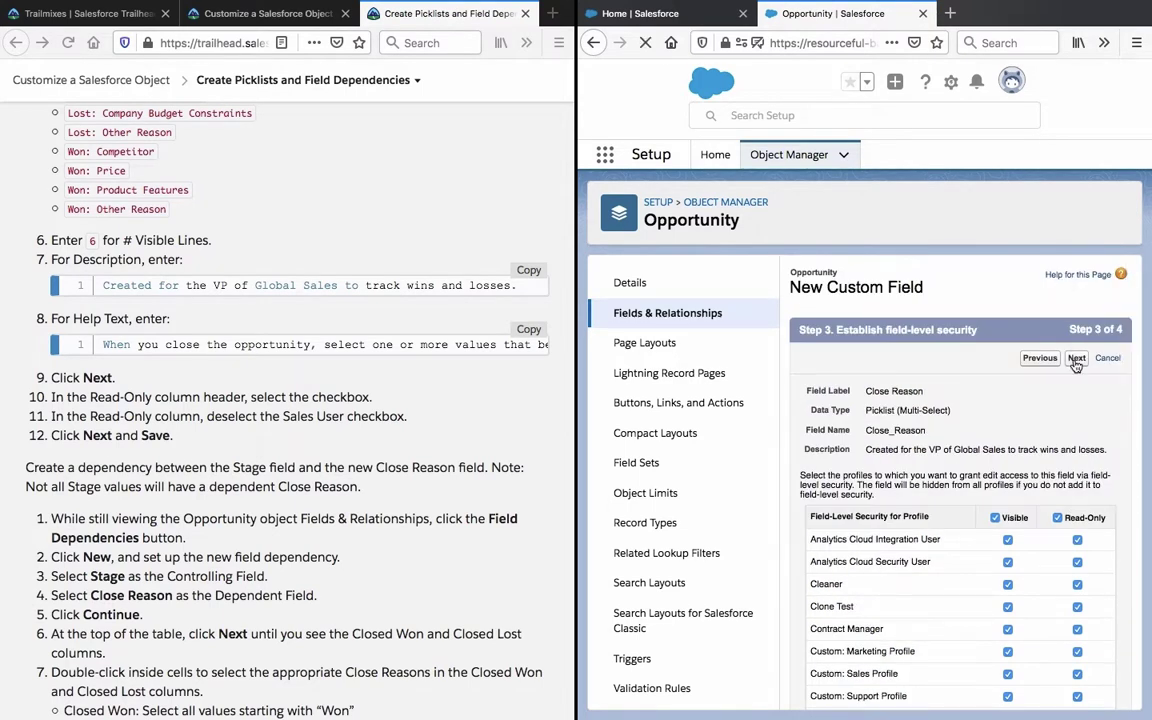
click(1073, 358)
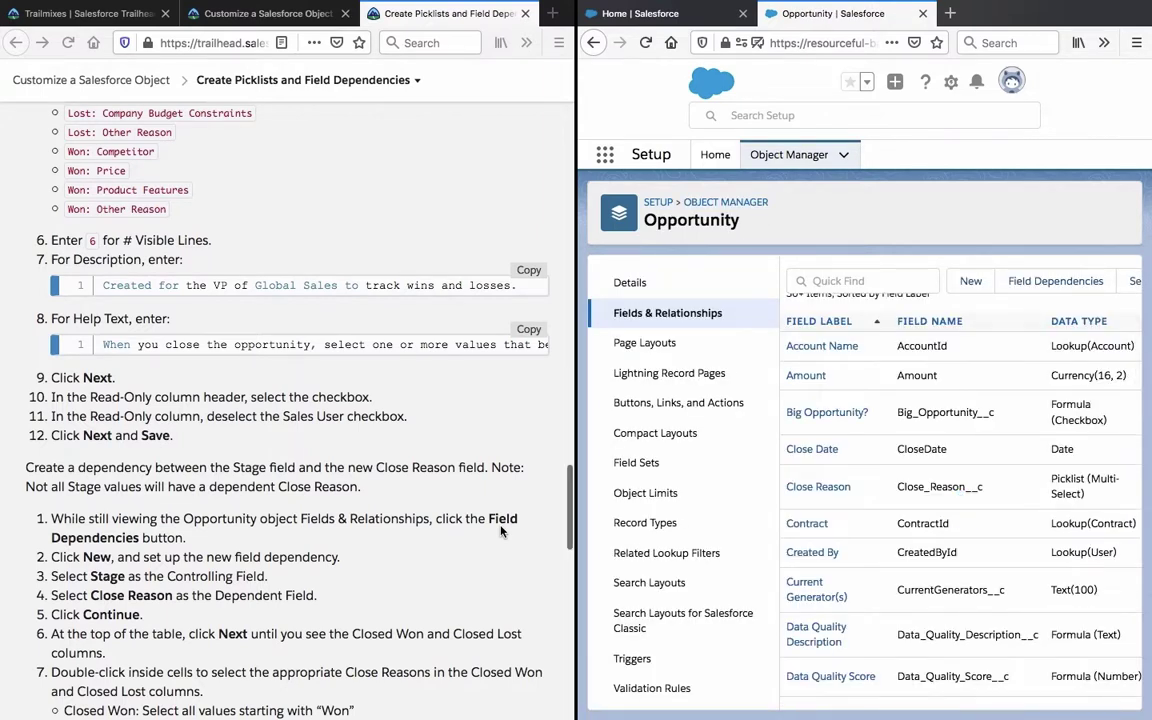
Go to Opportunity's Field Dependencies page and create a new dependency
scroll(501, 531, down, 3)
scroll(501, 531, down, 2)
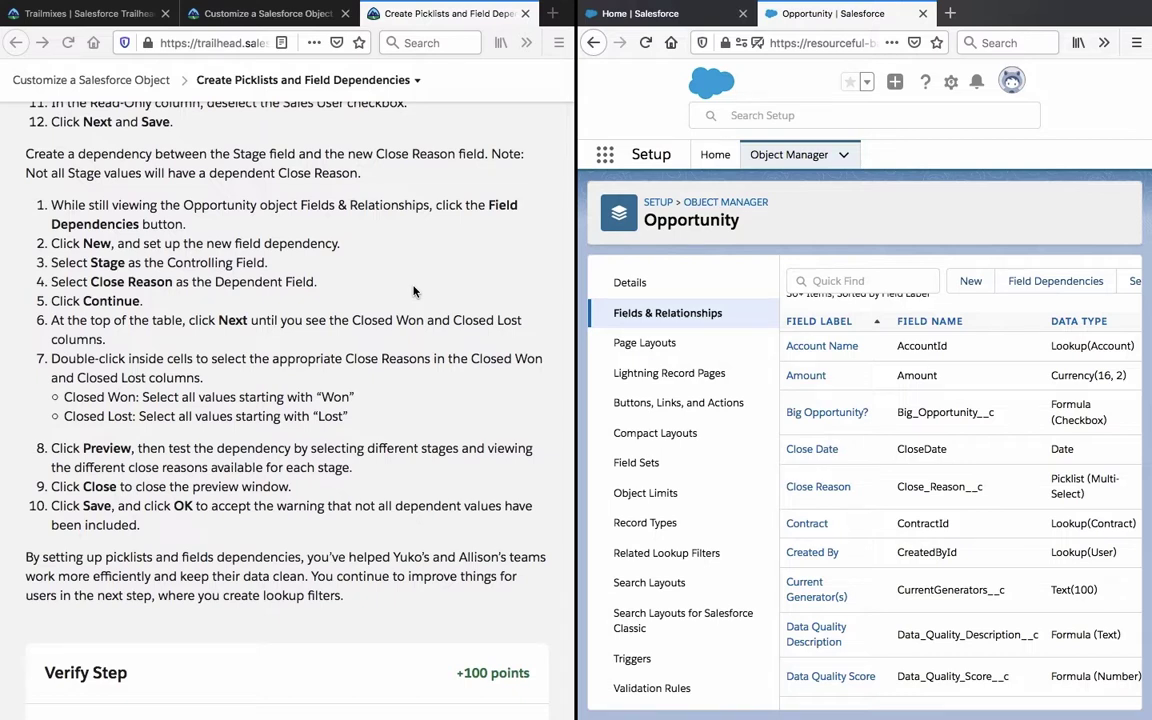
click(209, 220)
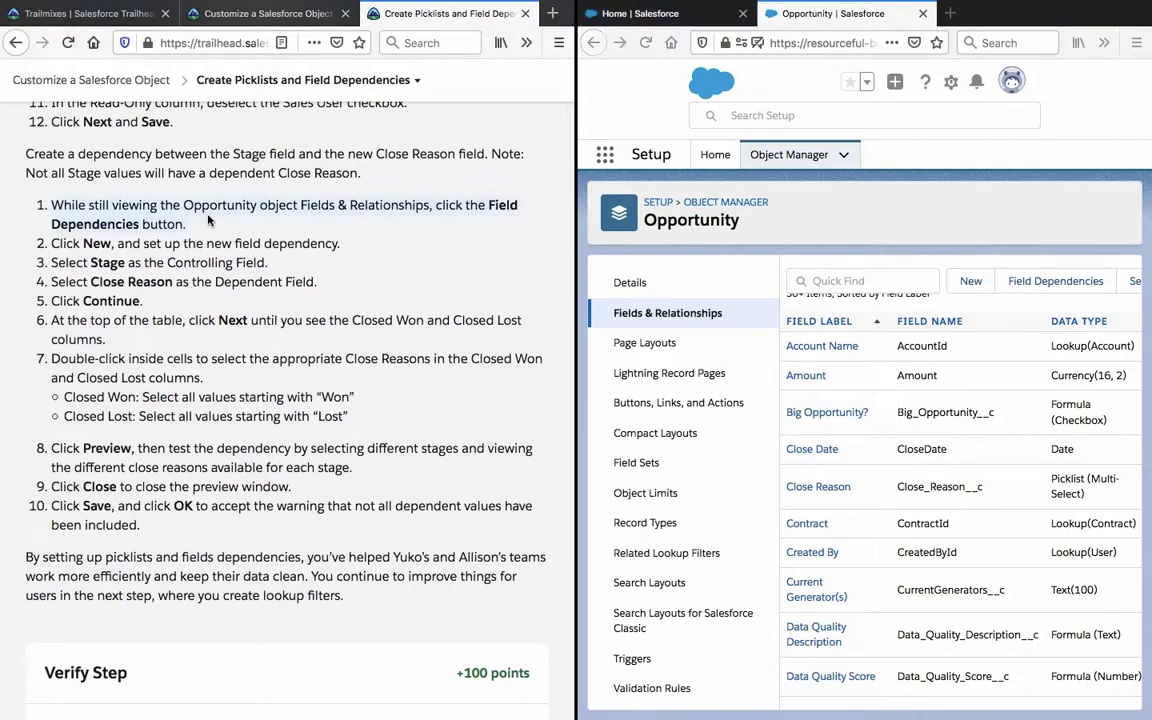
click(208, 220)
click(1070, 289)
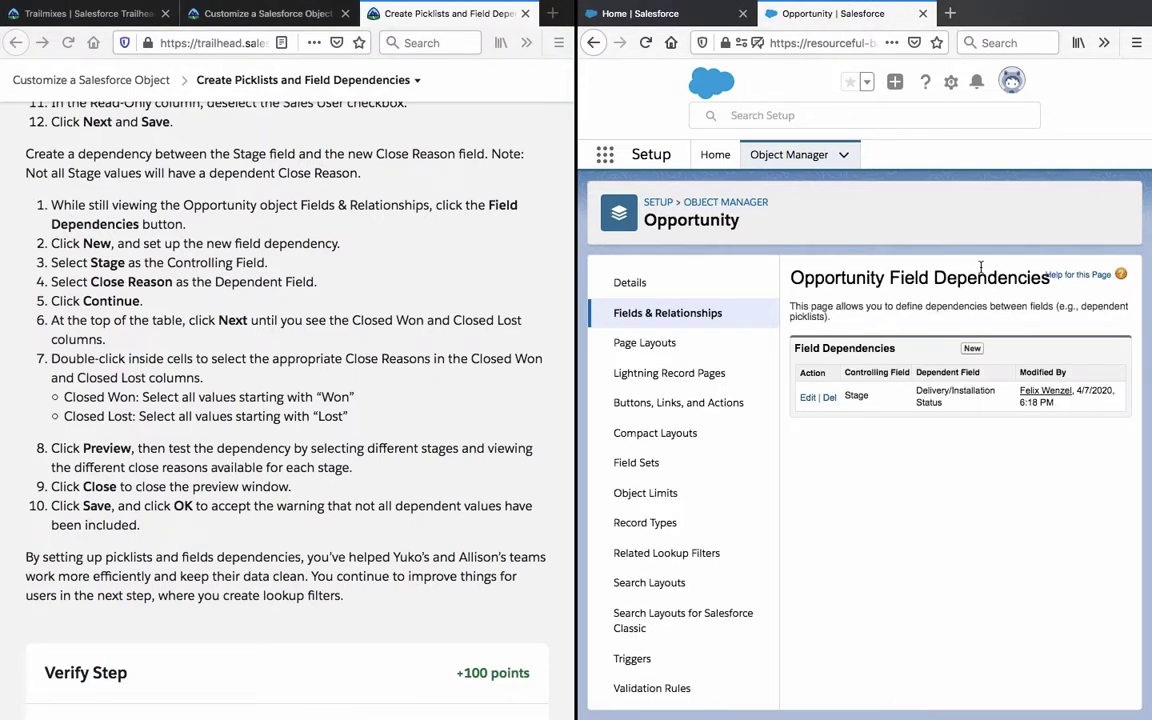
click(972, 349)
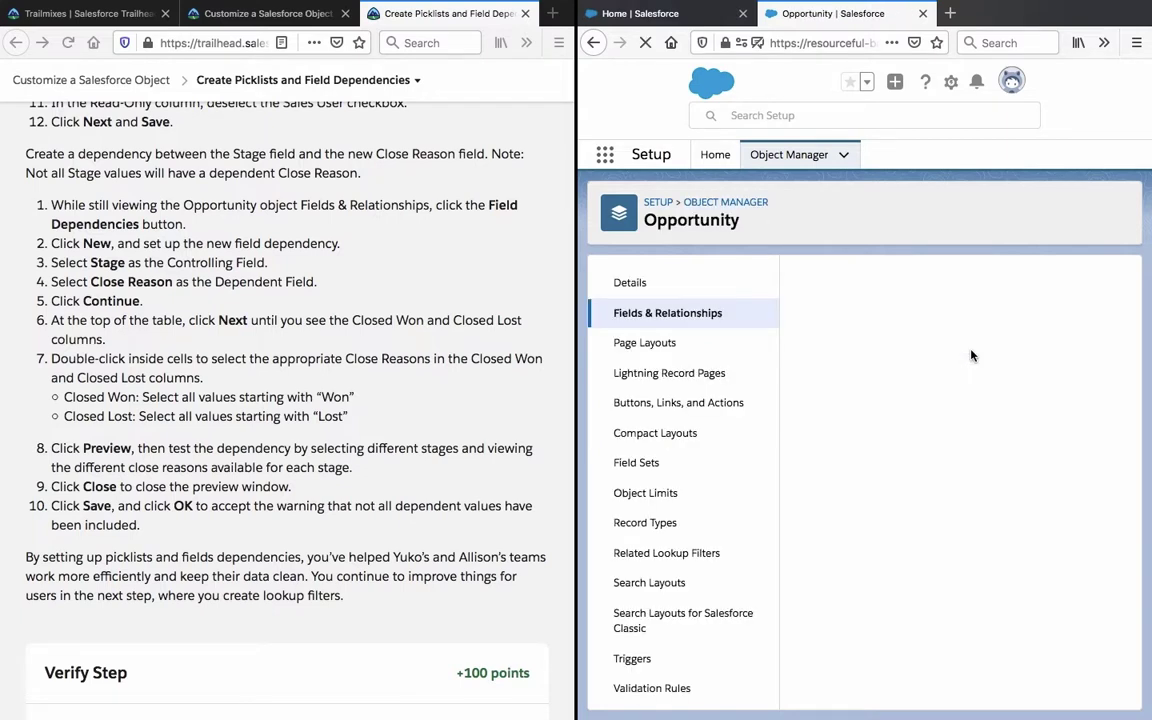
Pick Stage as the controlling field and Close Reason as the dependent field, then continue
click(924, 509)
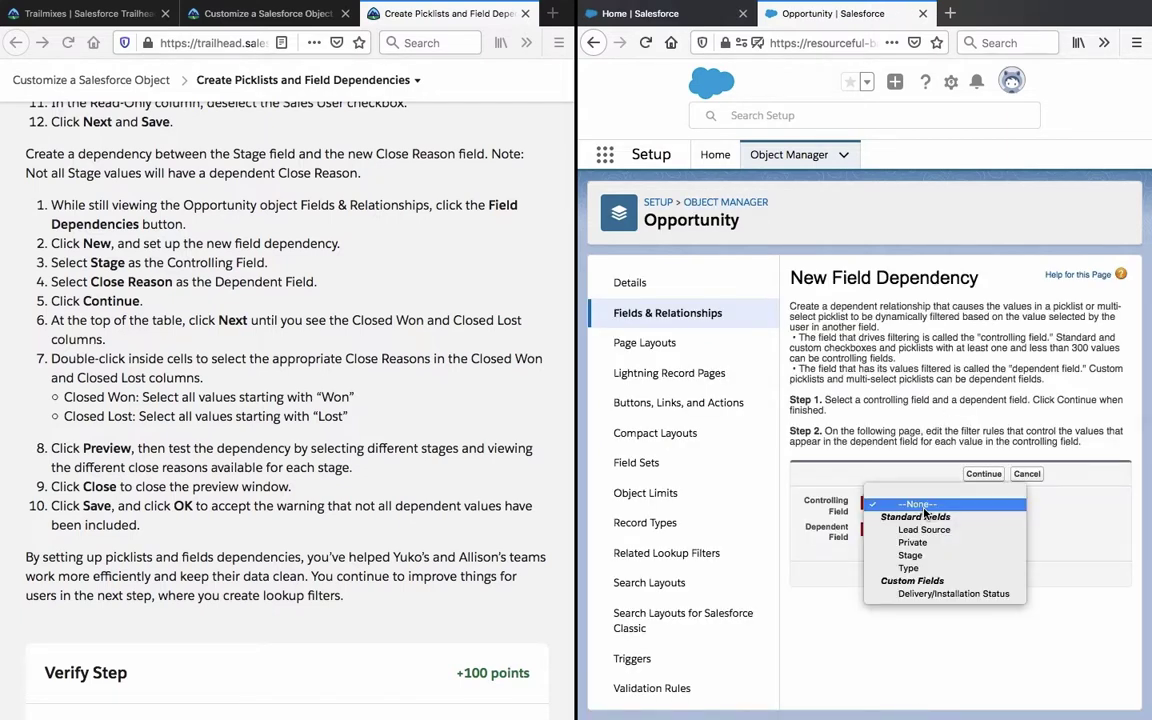
click(910, 555)
click(898, 531)
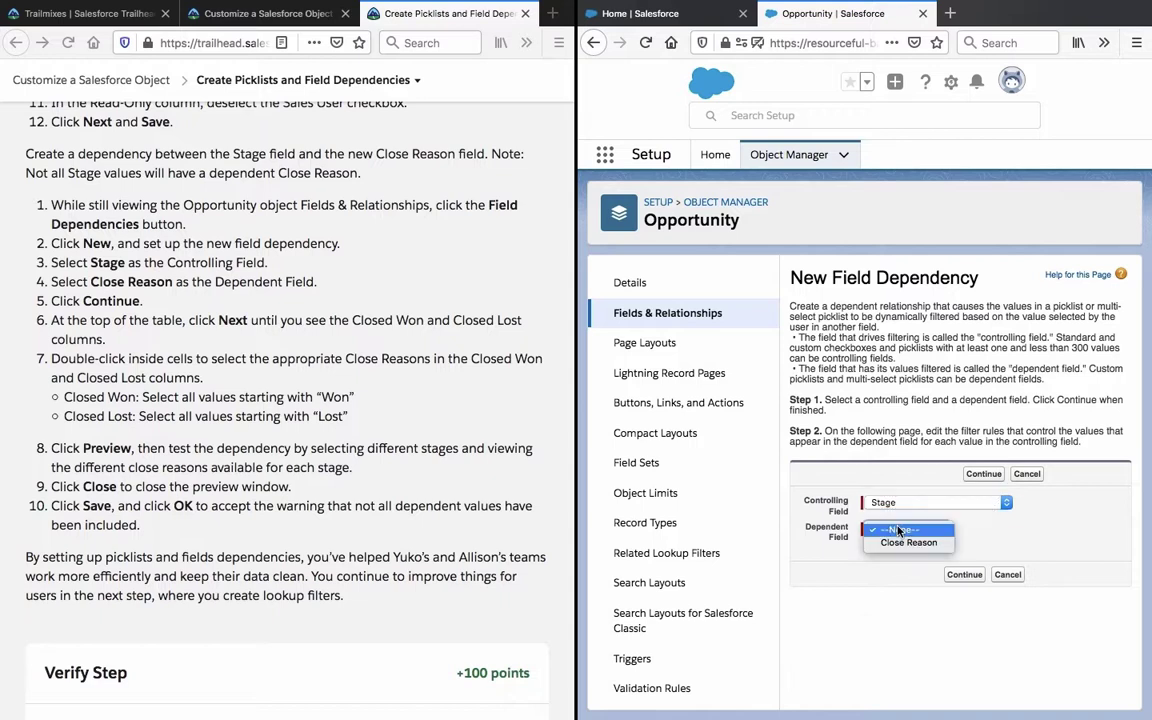
click(885, 545)
click(964, 576)
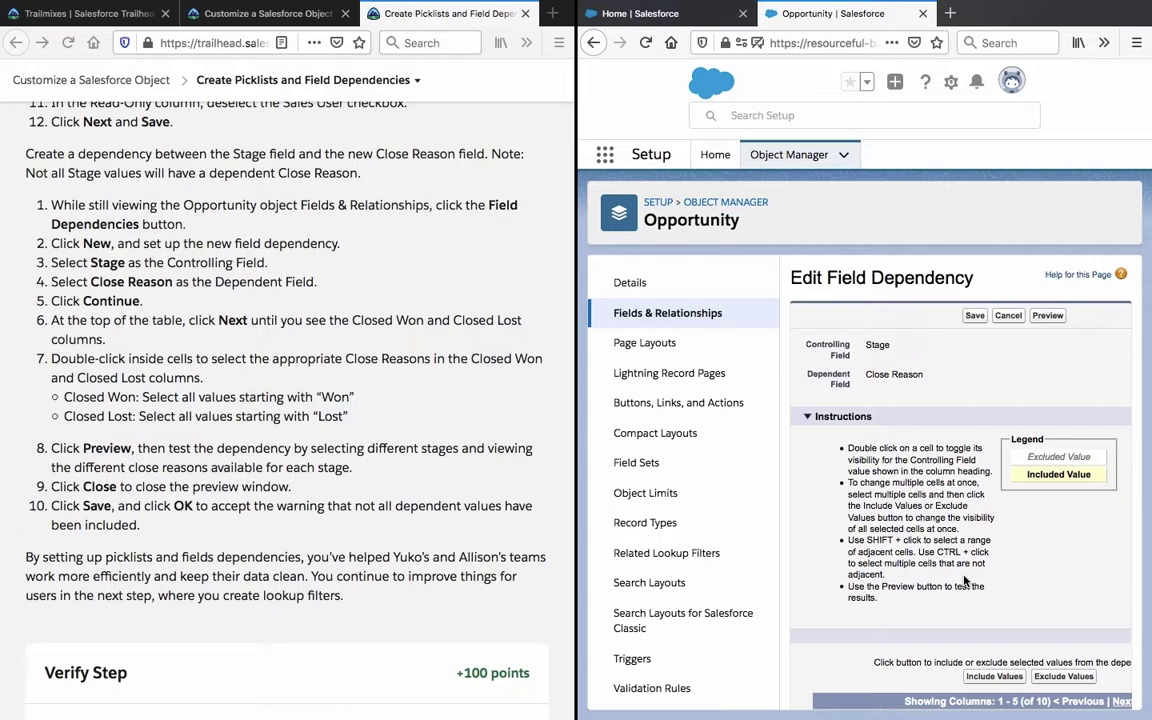
Page the dependency matrix to columns 6–10 showing Closed Won and Closed Lost
scroll(963, 581, down, 5)
scroll(963, 576, down, 2)
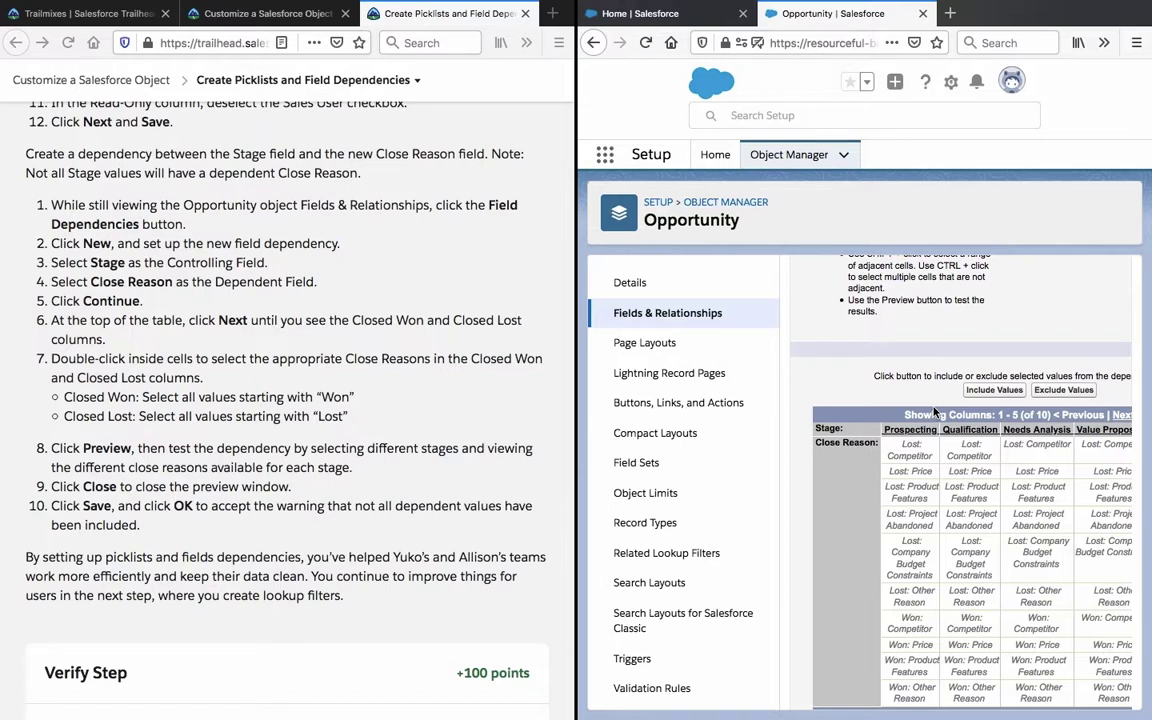
scroll(935, 412, up, 7)
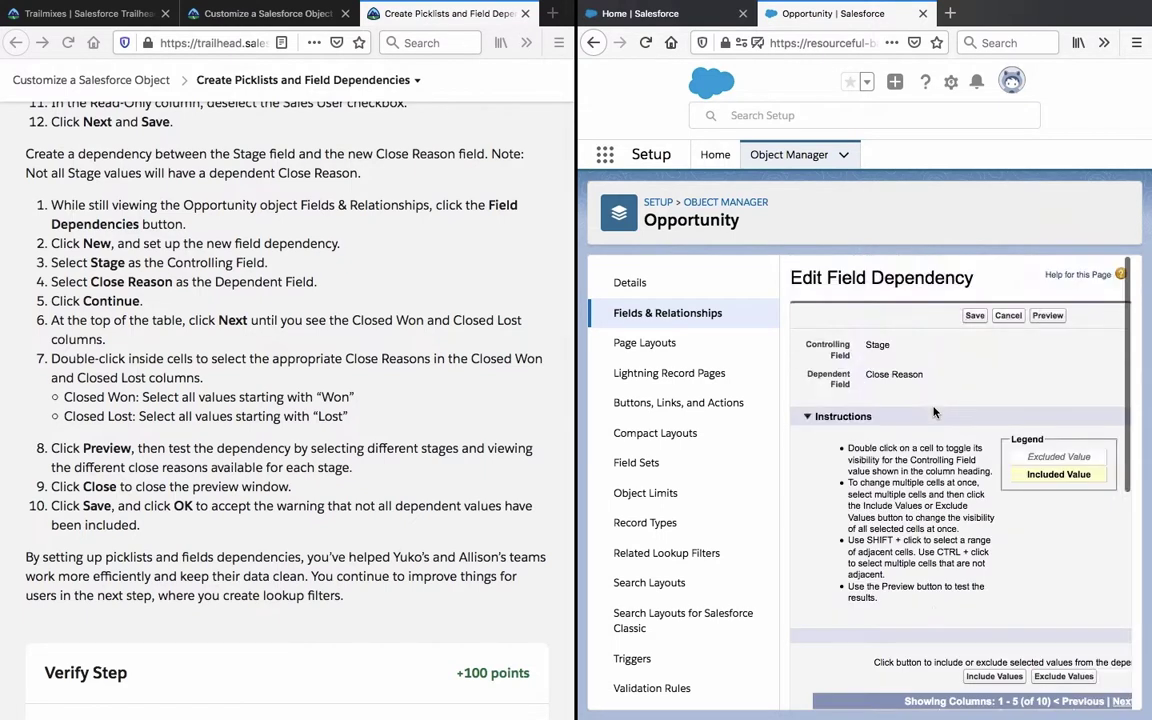
scroll(935, 412, down, 7)
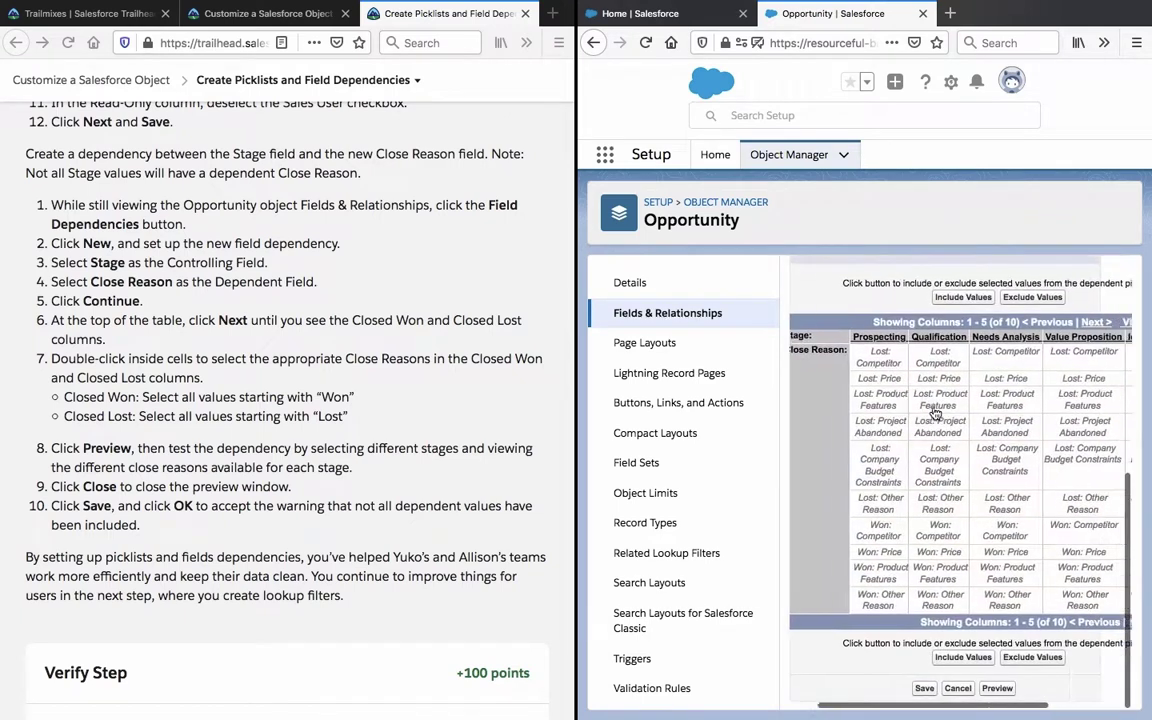
scroll(935, 412, left, 5)
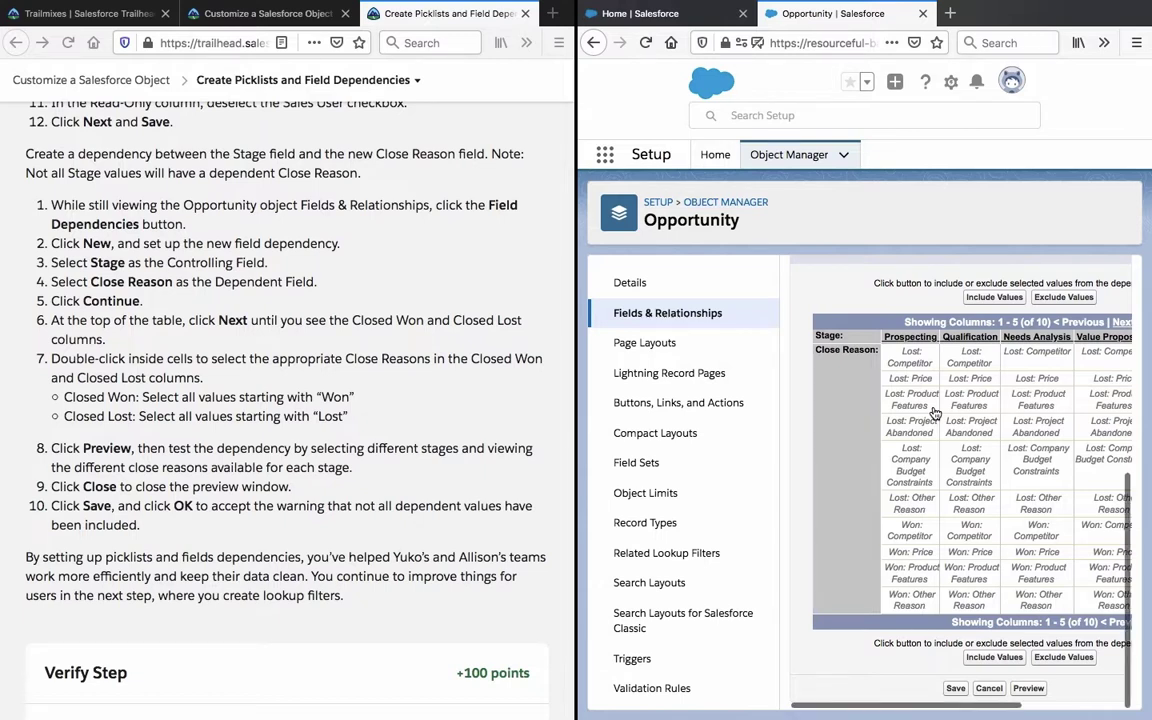
scroll(935, 412, right, 5)
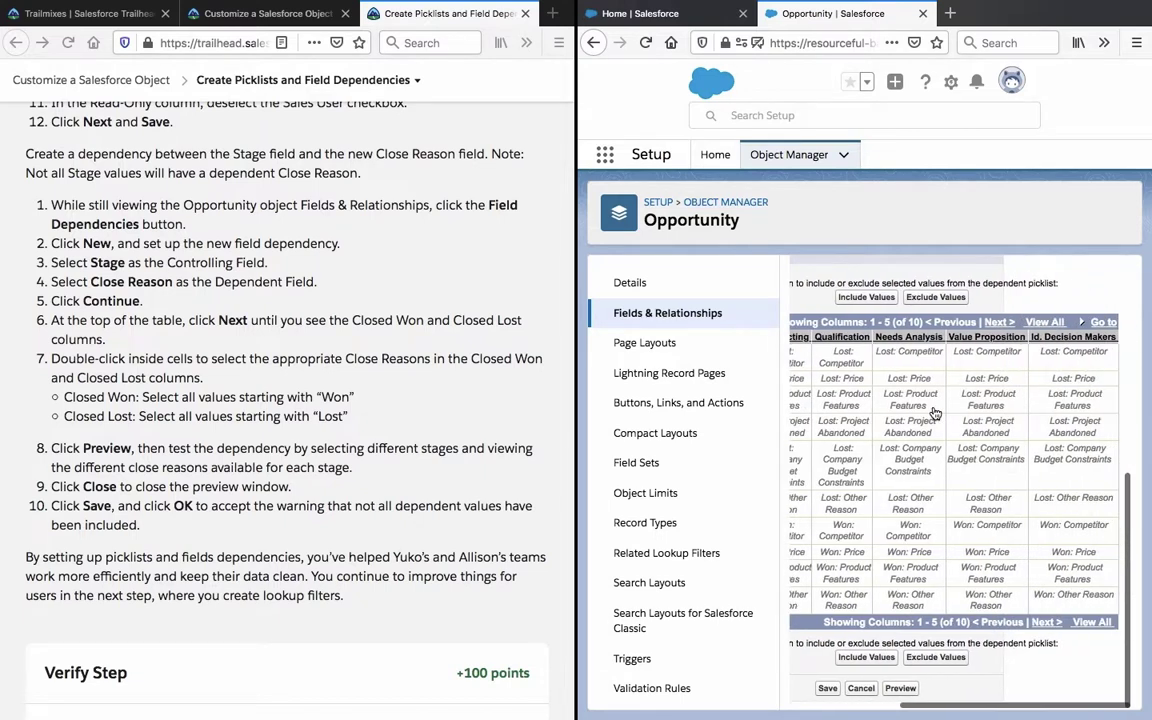
click(1002, 322)
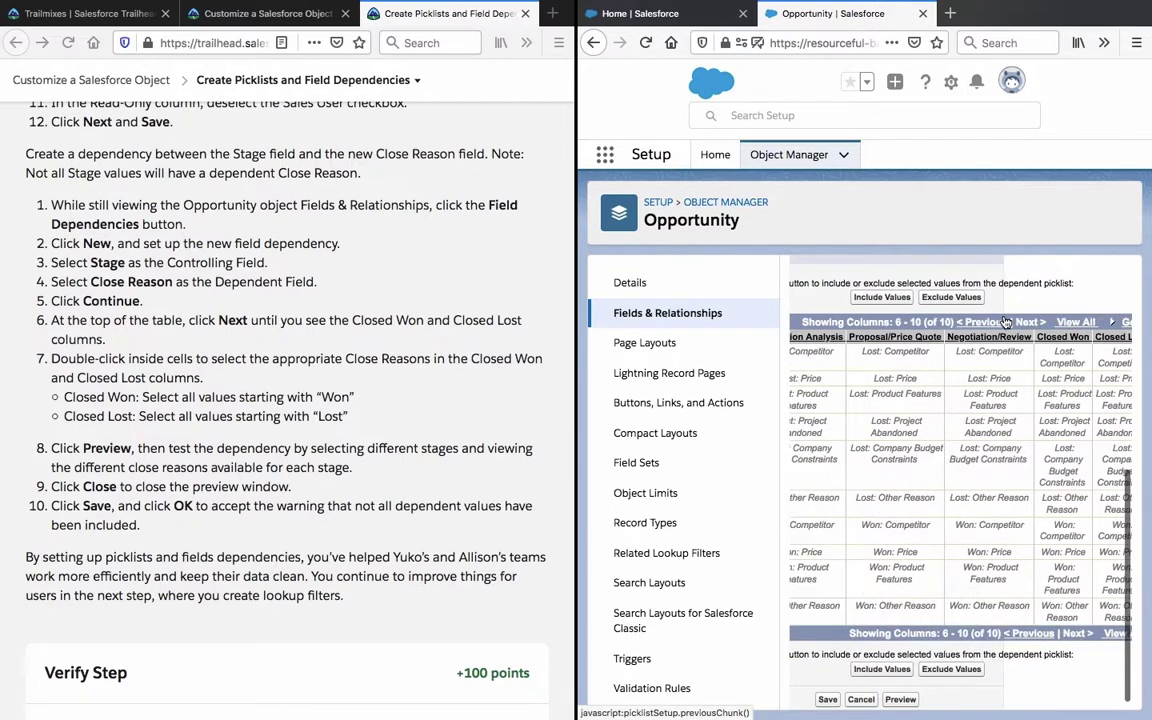
scroll(1044, 368, right, 2)
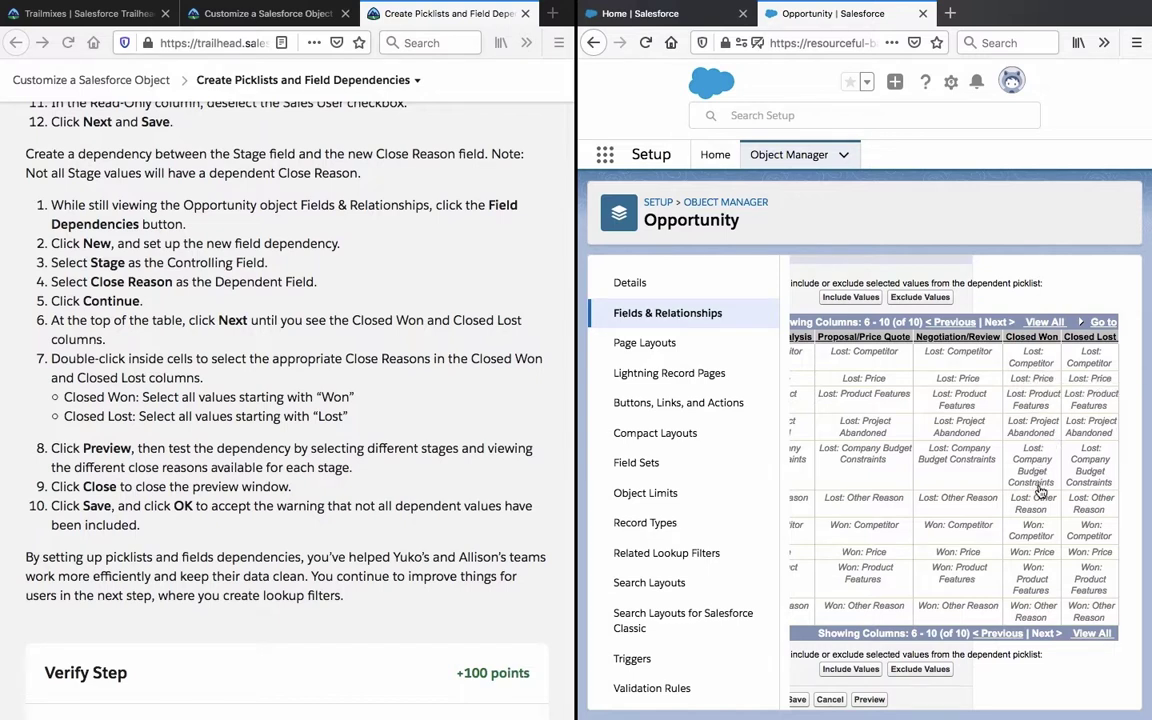
Include Won: Competitor, Price, Product Features and Other Reason under Closed Won
double_click(1031, 553)
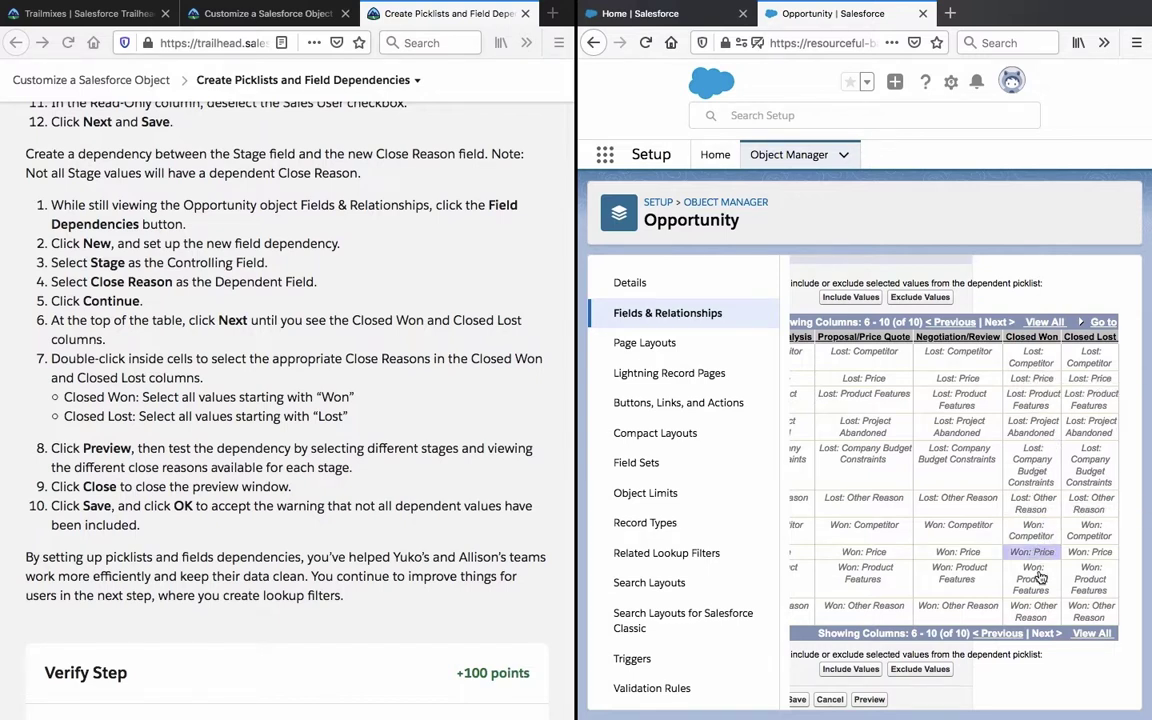
double_click(1036, 579)
double_click(1044, 610)
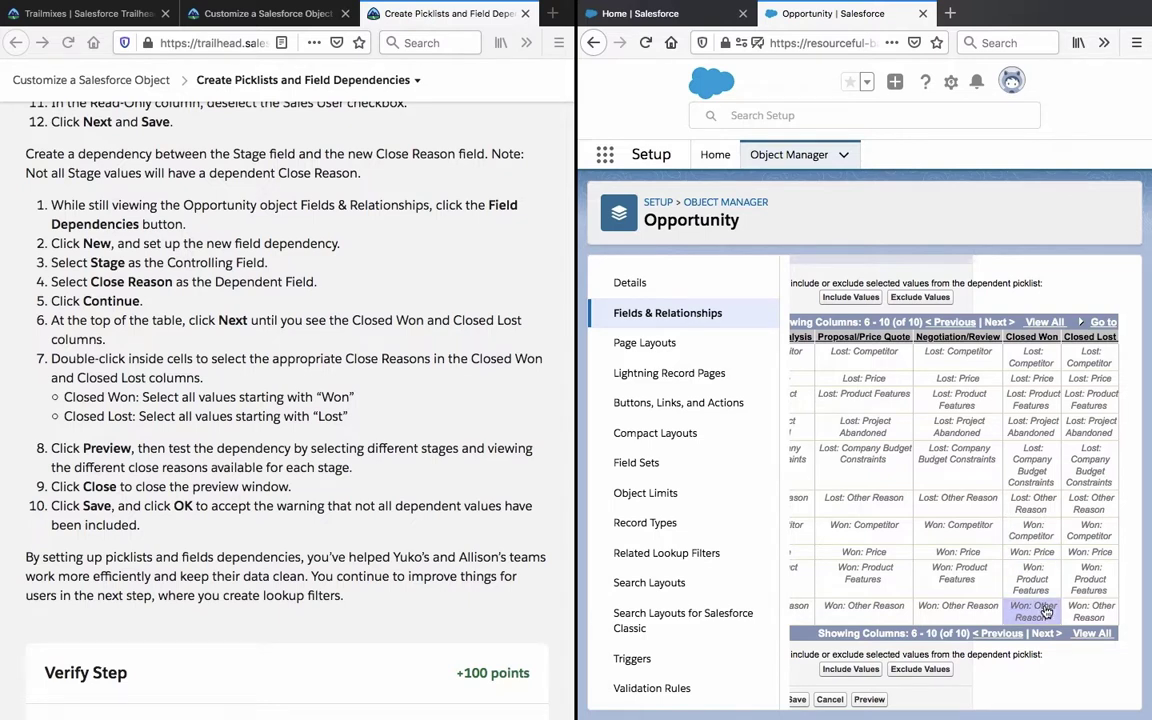
double_click(1033, 579)
double_click(1033, 553)
double_click(1034, 530)
scroll(1033, 533, down, 1)
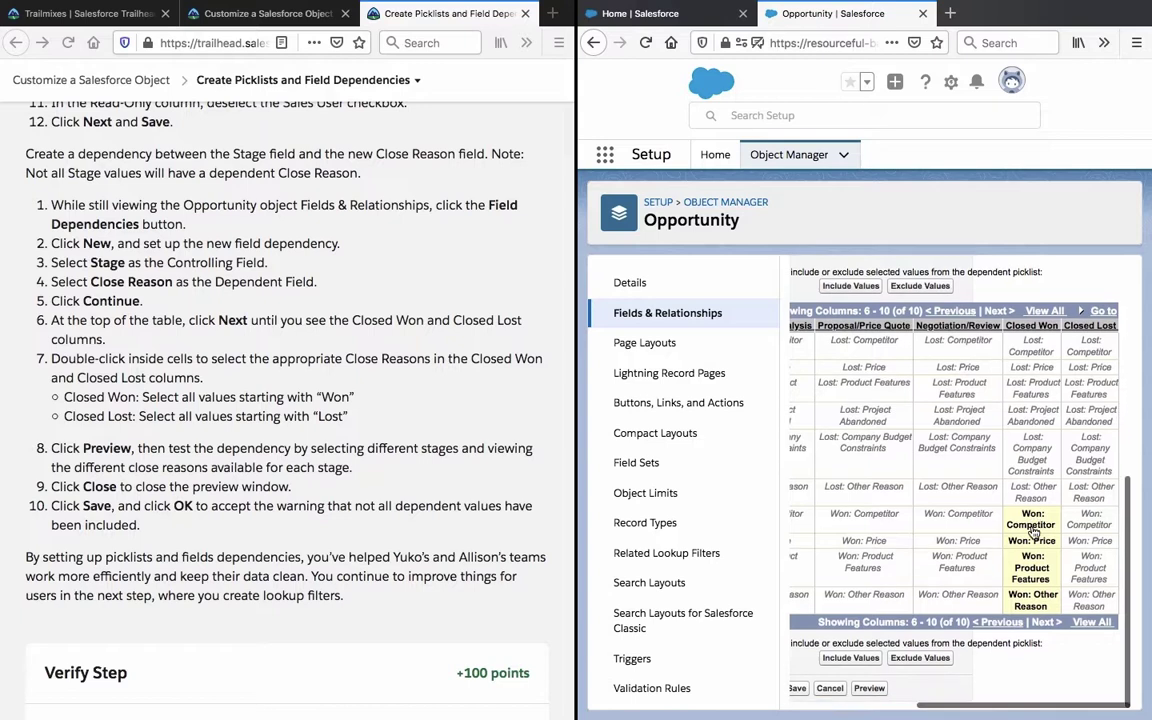
Include the six Lost reasons, from Competitor to Other Reason, under Closed Lost
double_click(1092, 490)
double_click(1090, 455)
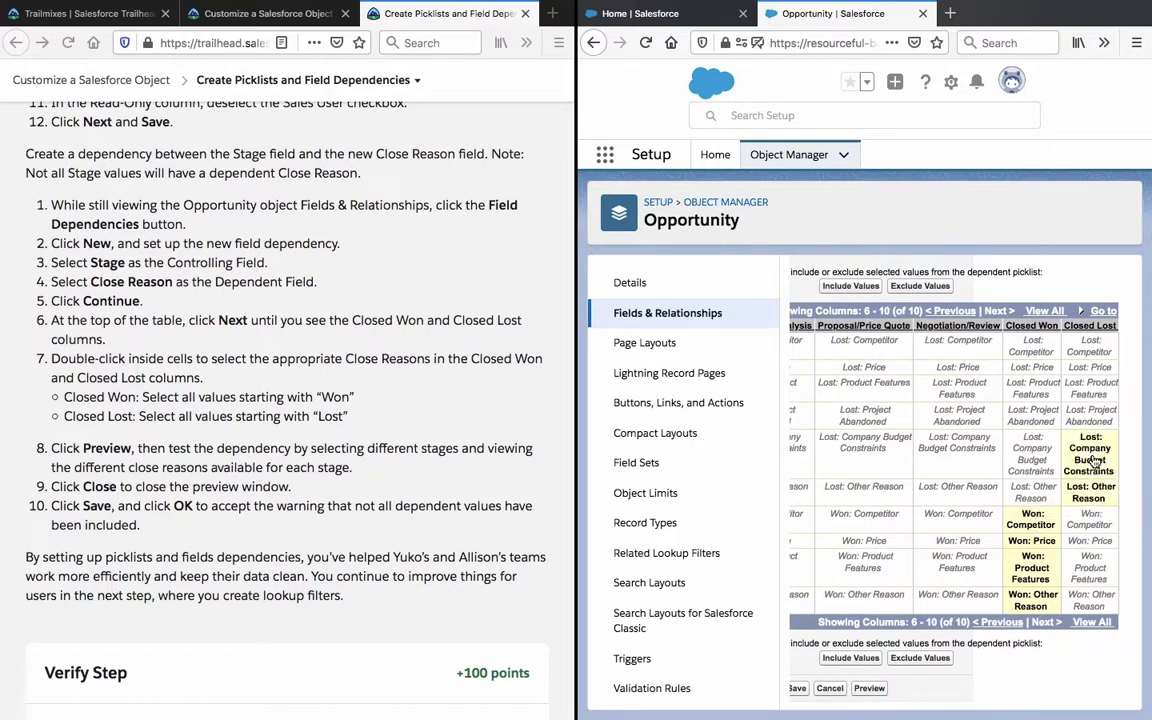
double_click(1090, 413)
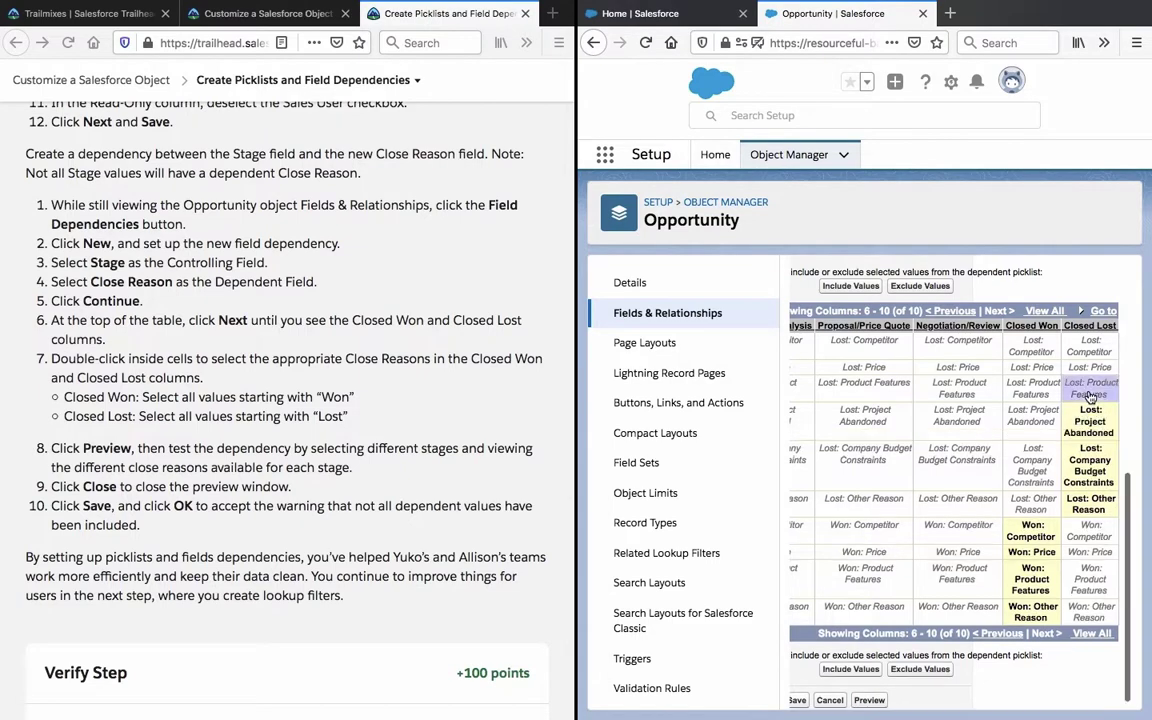
double_click(1090, 390)
double_click(1090, 347)
double_click(1090, 367)
scroll(405, 528, up, 8)
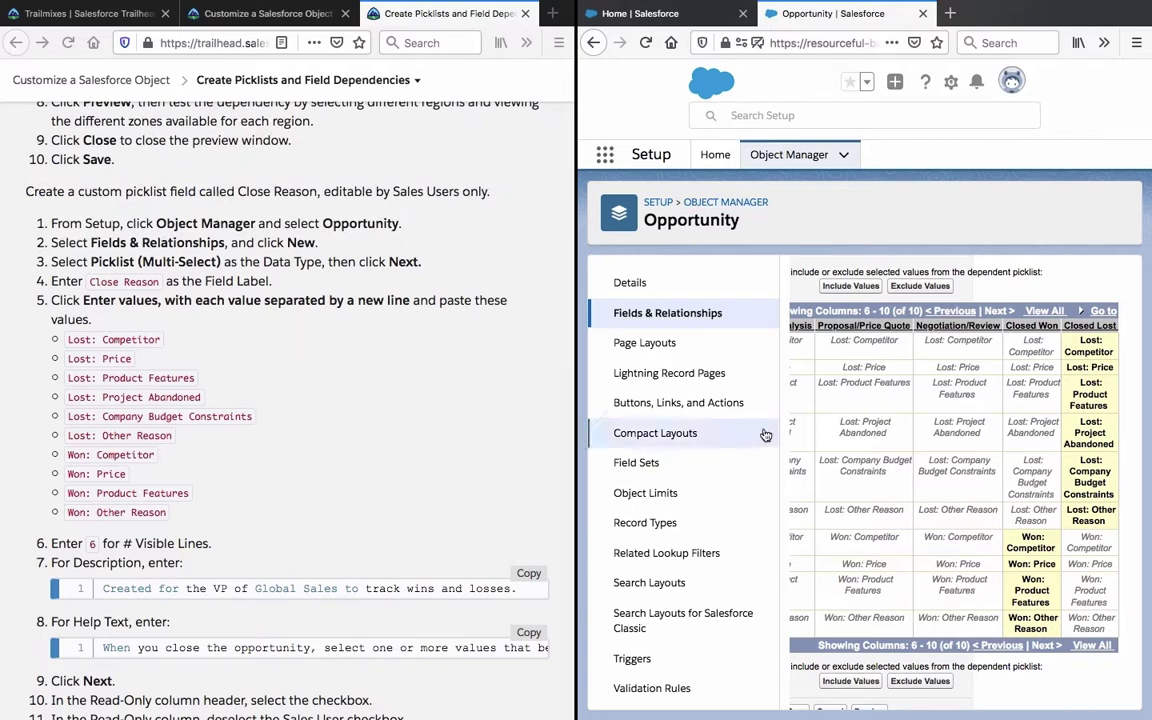
scroll(950, 487, down, 1)
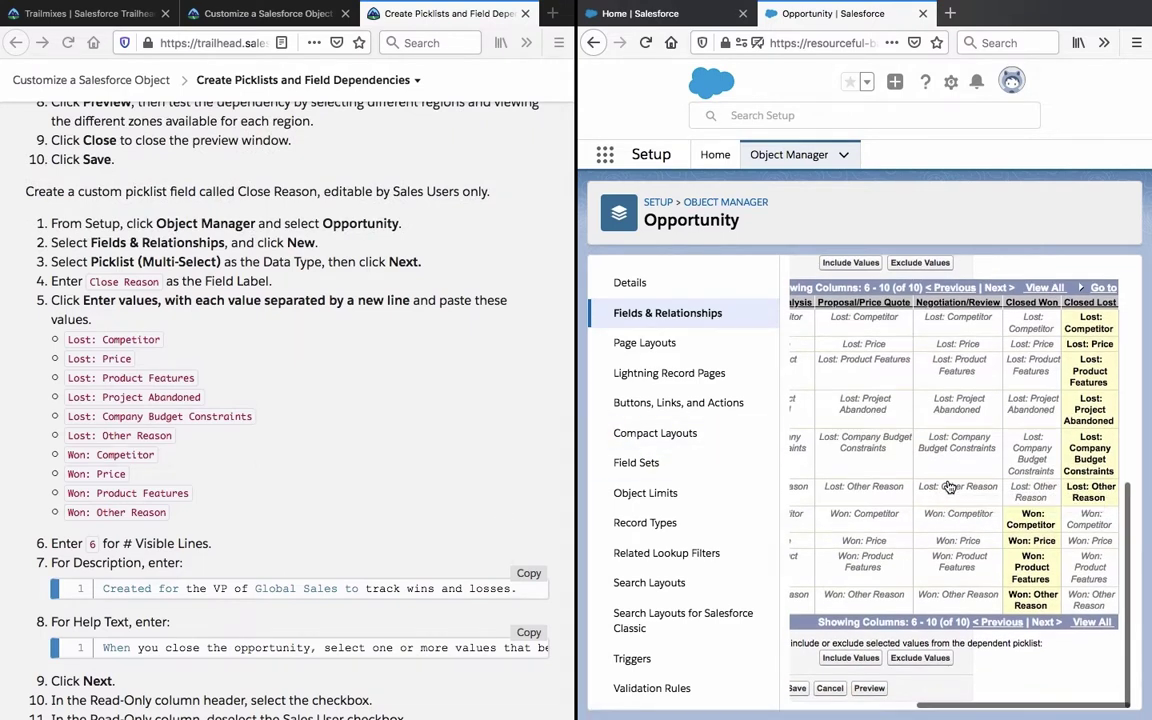
Save the Stage–Close Reason dependency, accepting the warning about 8 stages without values
click(798, 690)
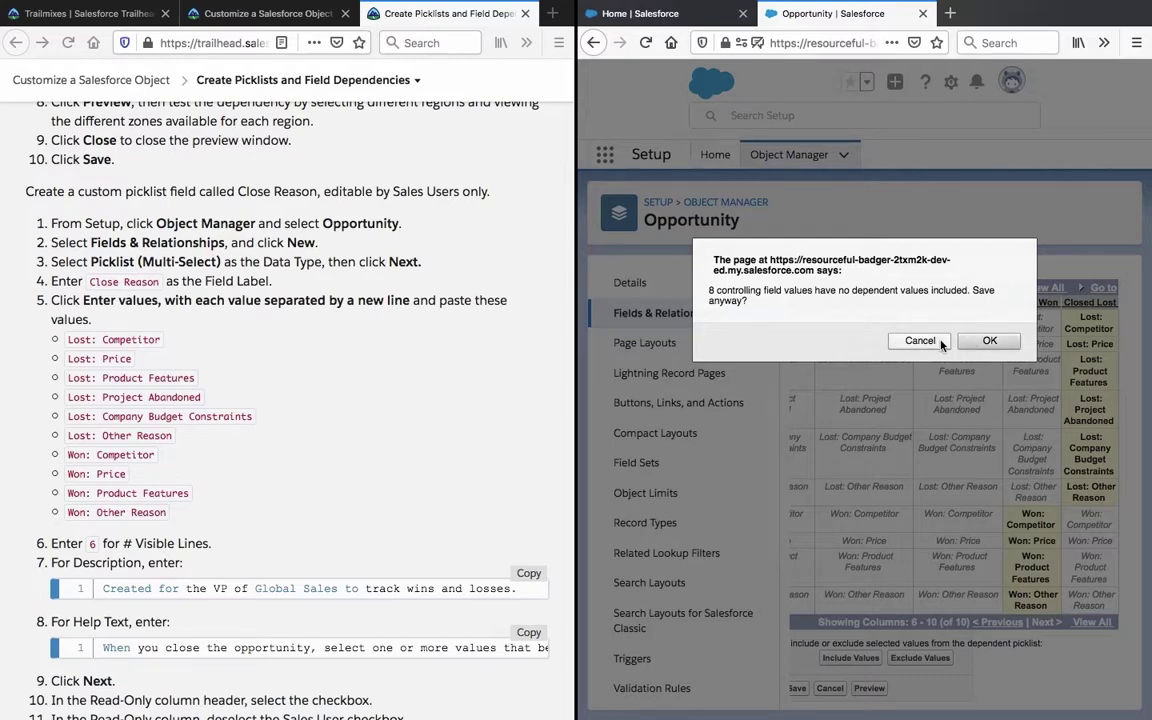
click(989, 341)
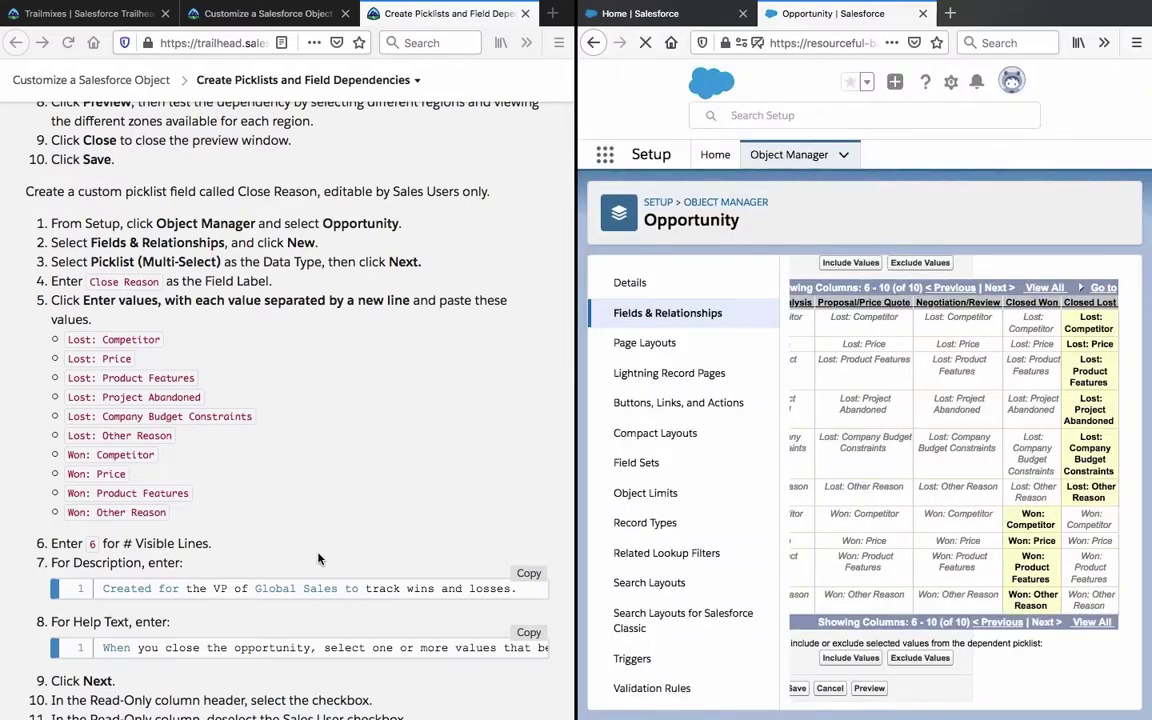
scroll(295, 530, down, 3)
scroll(303, 560, down, 5)
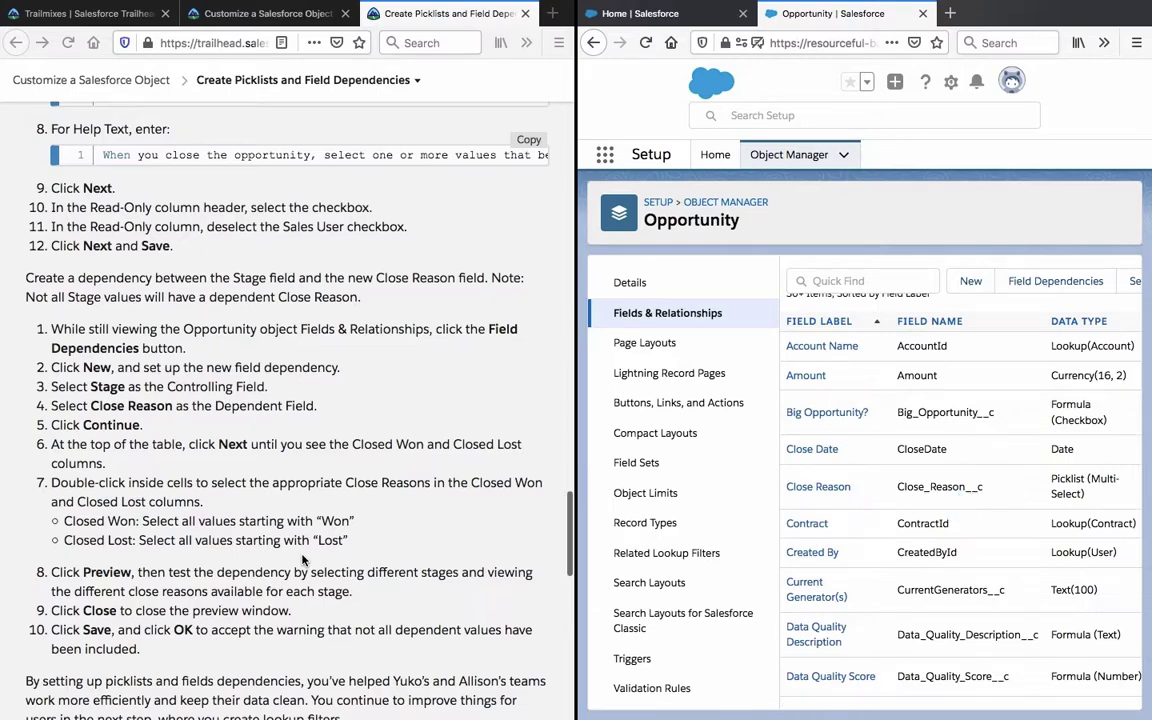
Run Trailhead's Verify step check for the Create Picklists and Field Dependencies unit
scroll(303, 560, down, 2)
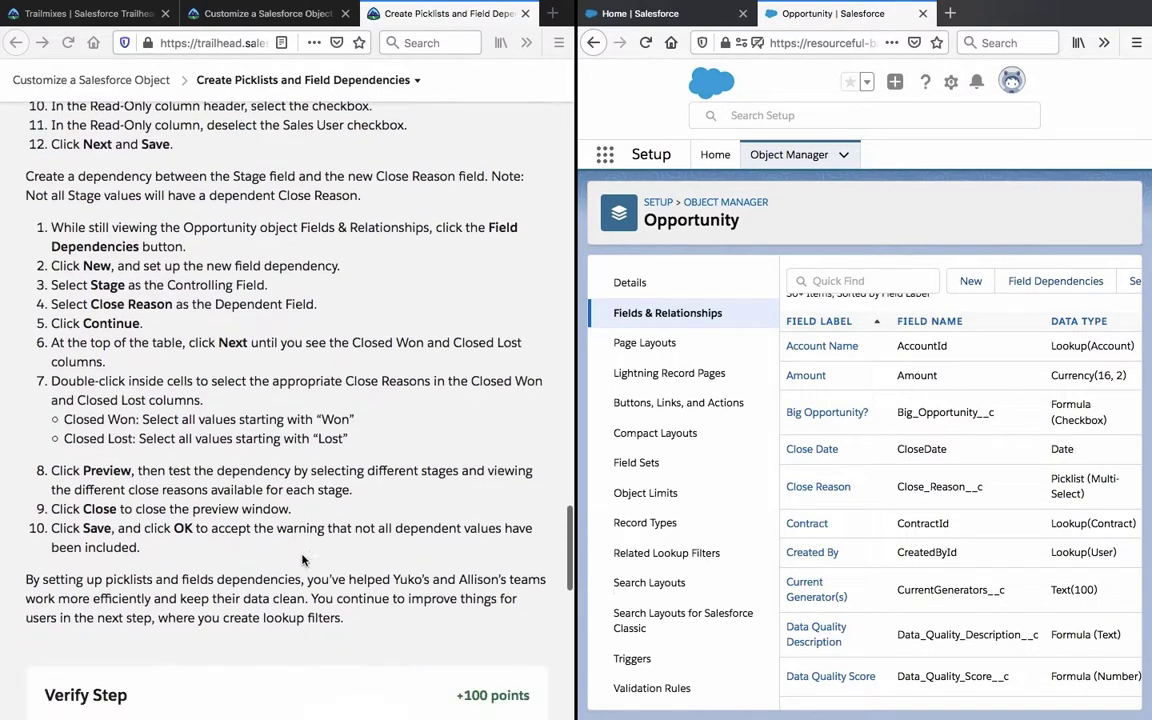
scroll(303, 560, down, 2)
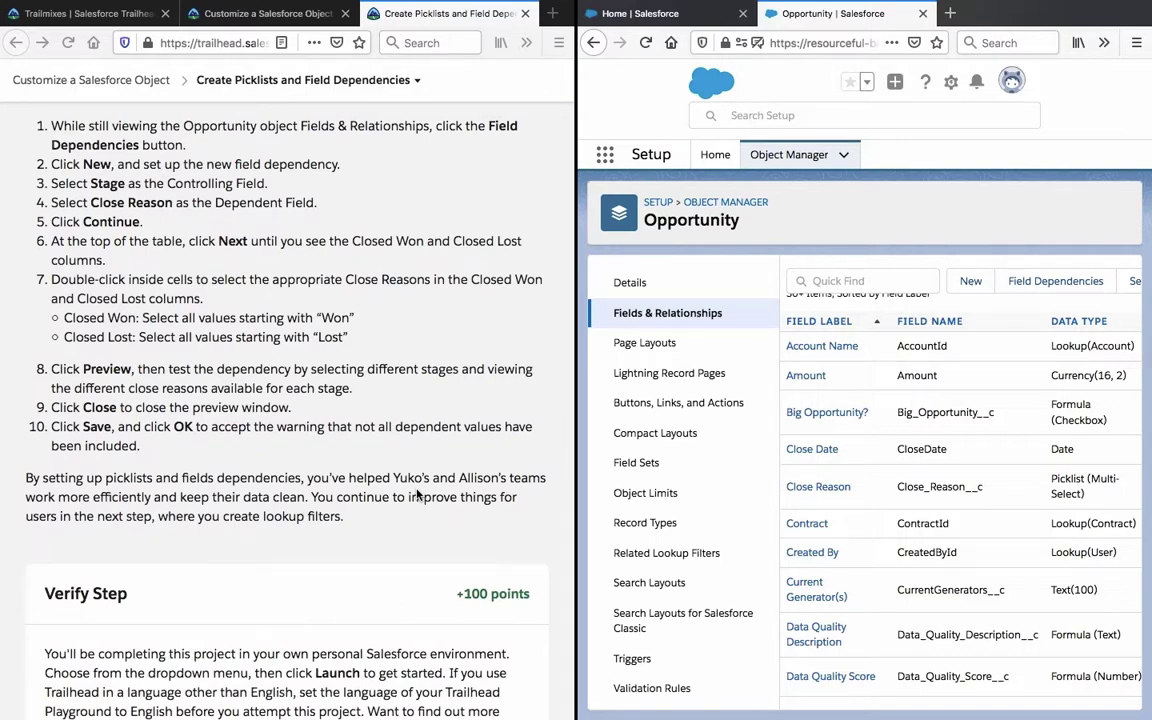
scroll(418, 496, up, 3)
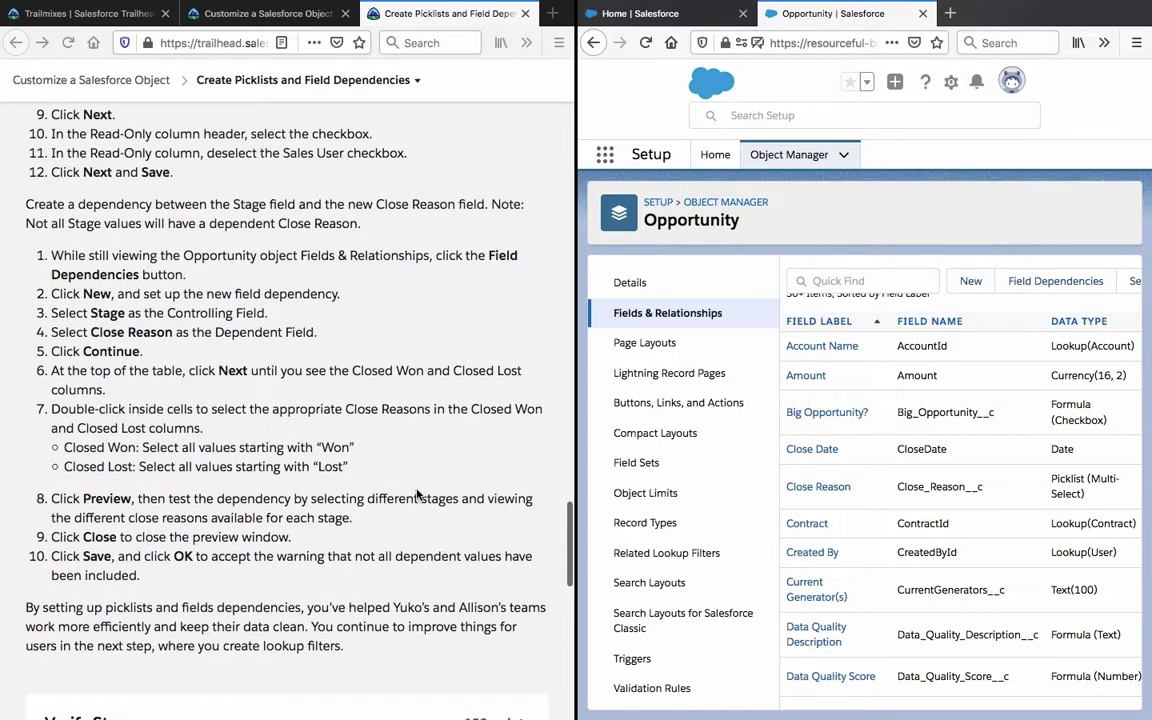
scroll(418, 496, down, 5)
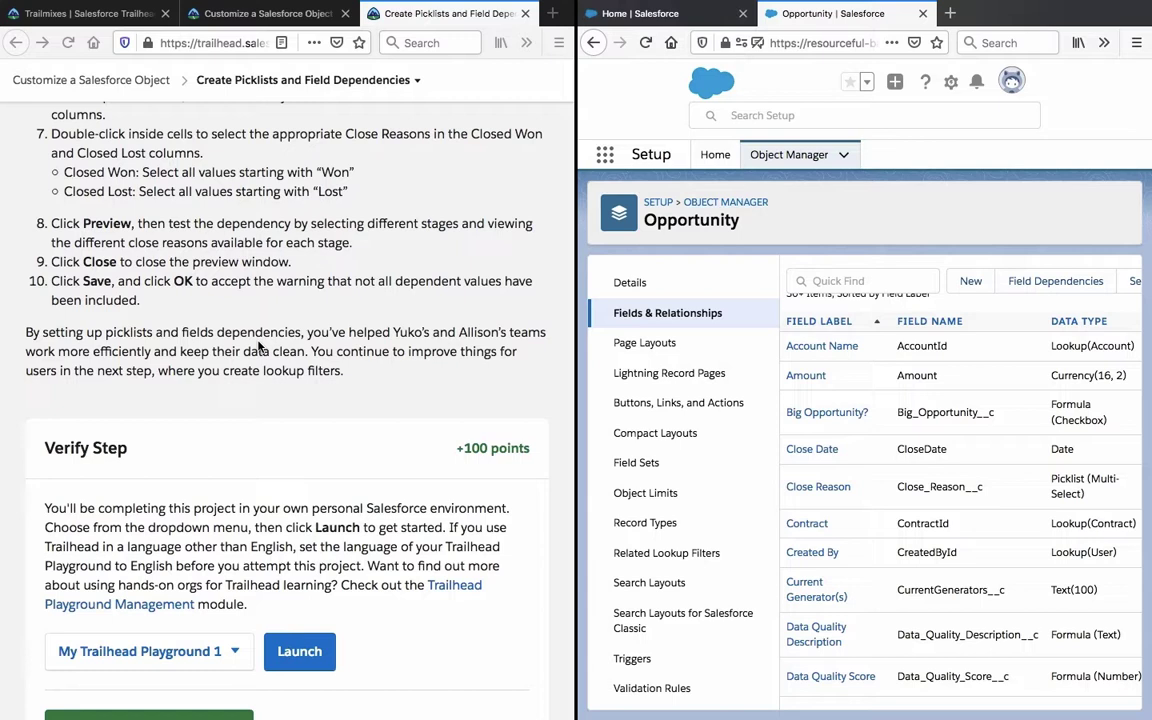
scroll(258, 345, down, 3)
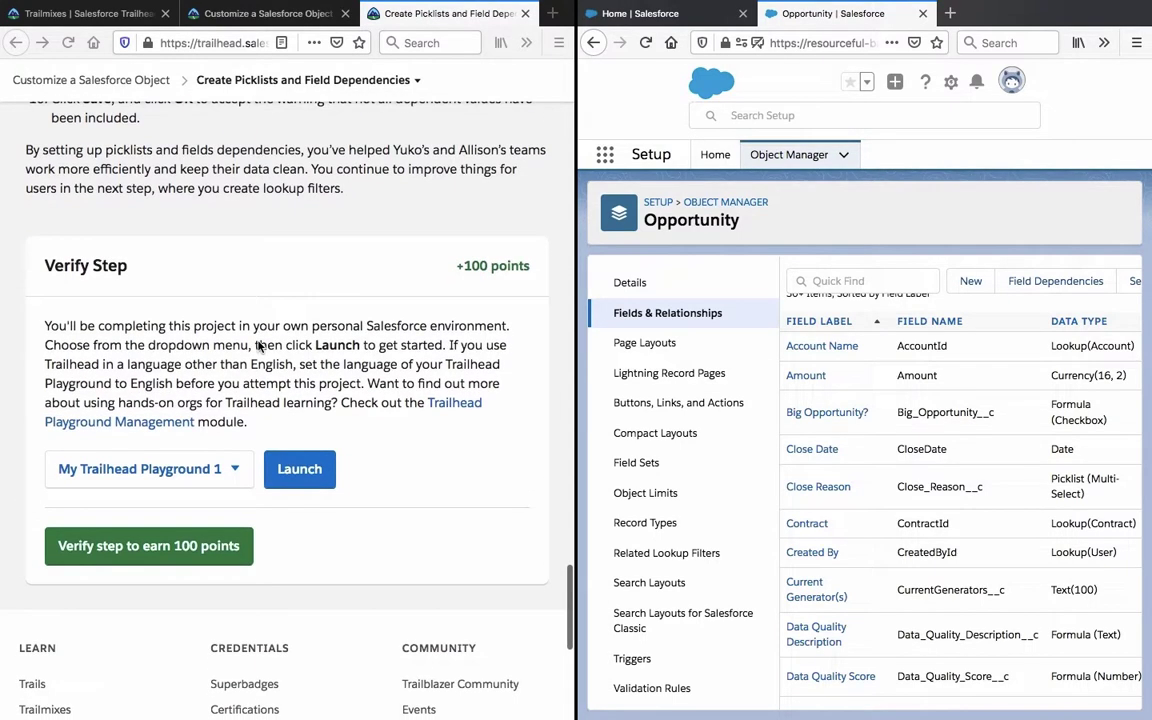
click(200, 550)
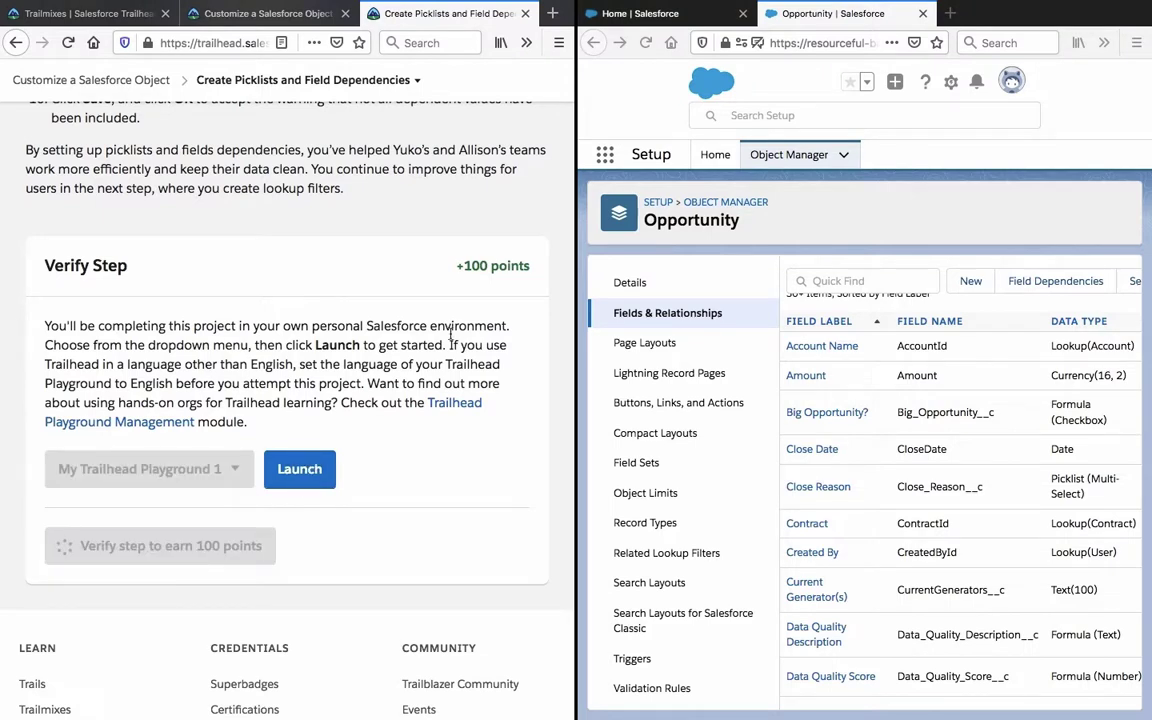